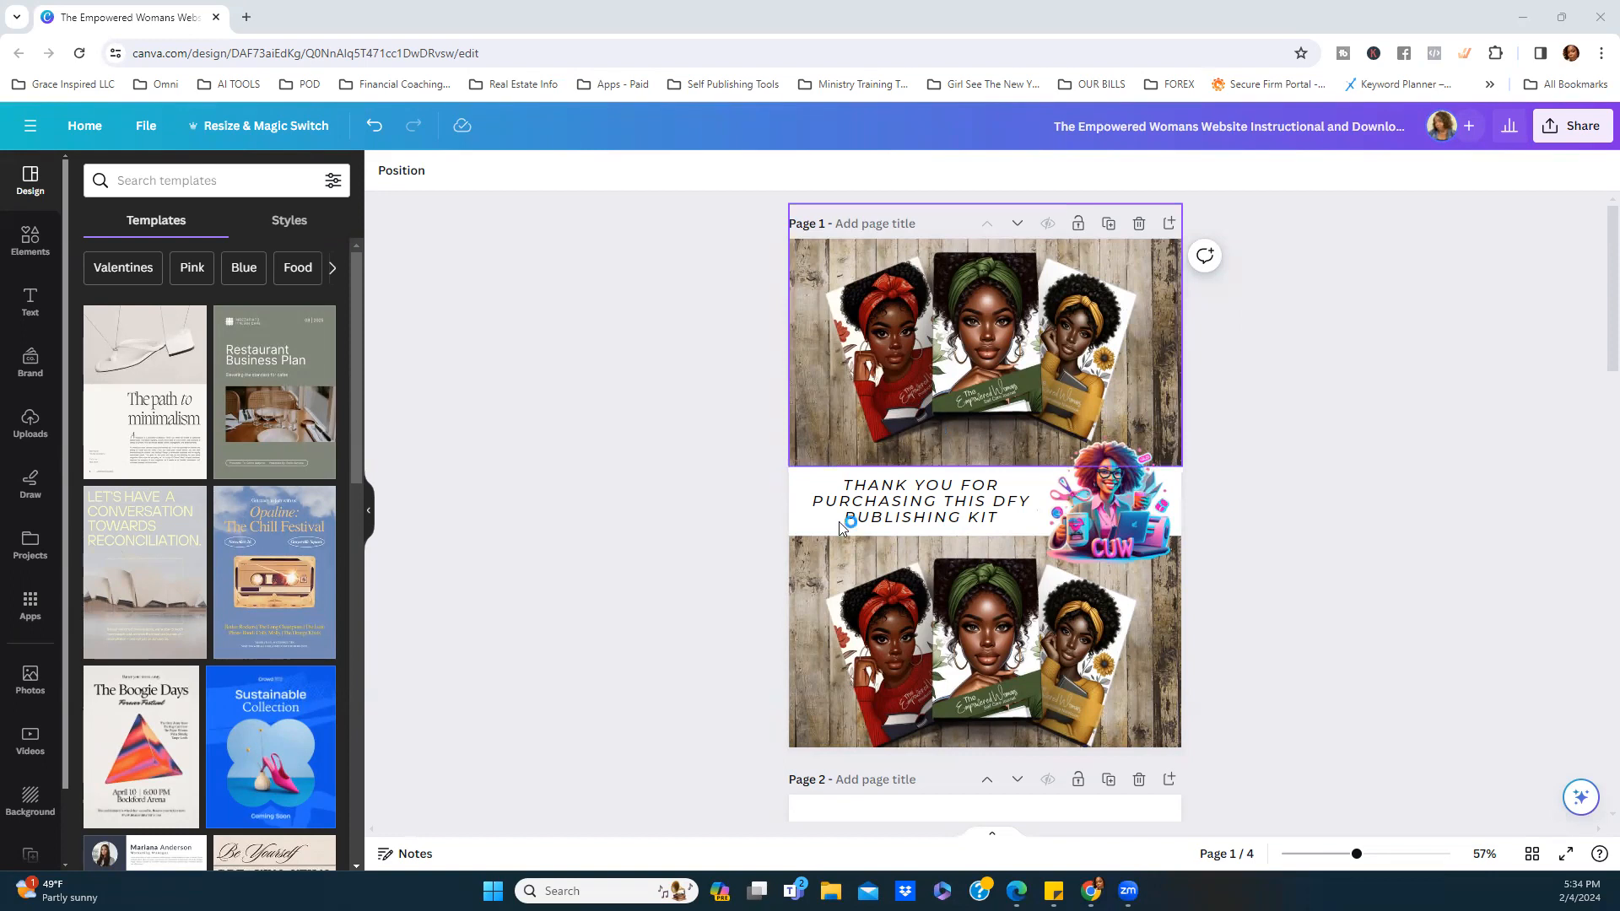
On Page 2, check where the AUTHORS BOOK WEBSITE/LANDING PAGE text links to.
scroll(1355, 436, "down", 2)
scroll(1355, 435, "up", 2)
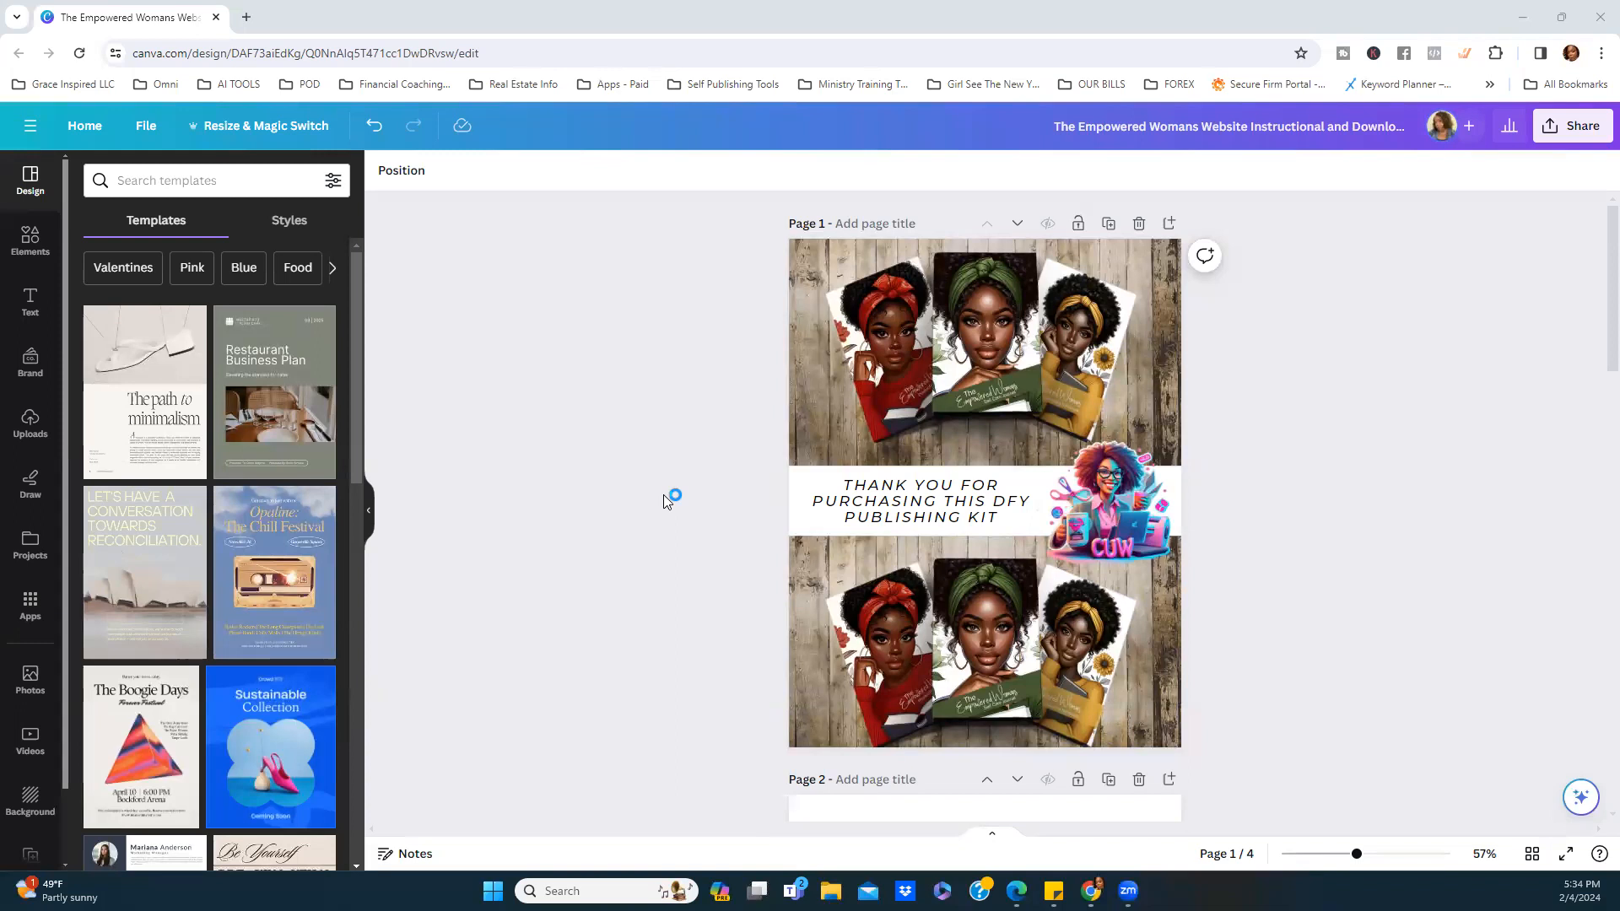
scroll(670, 443, "down", 6)
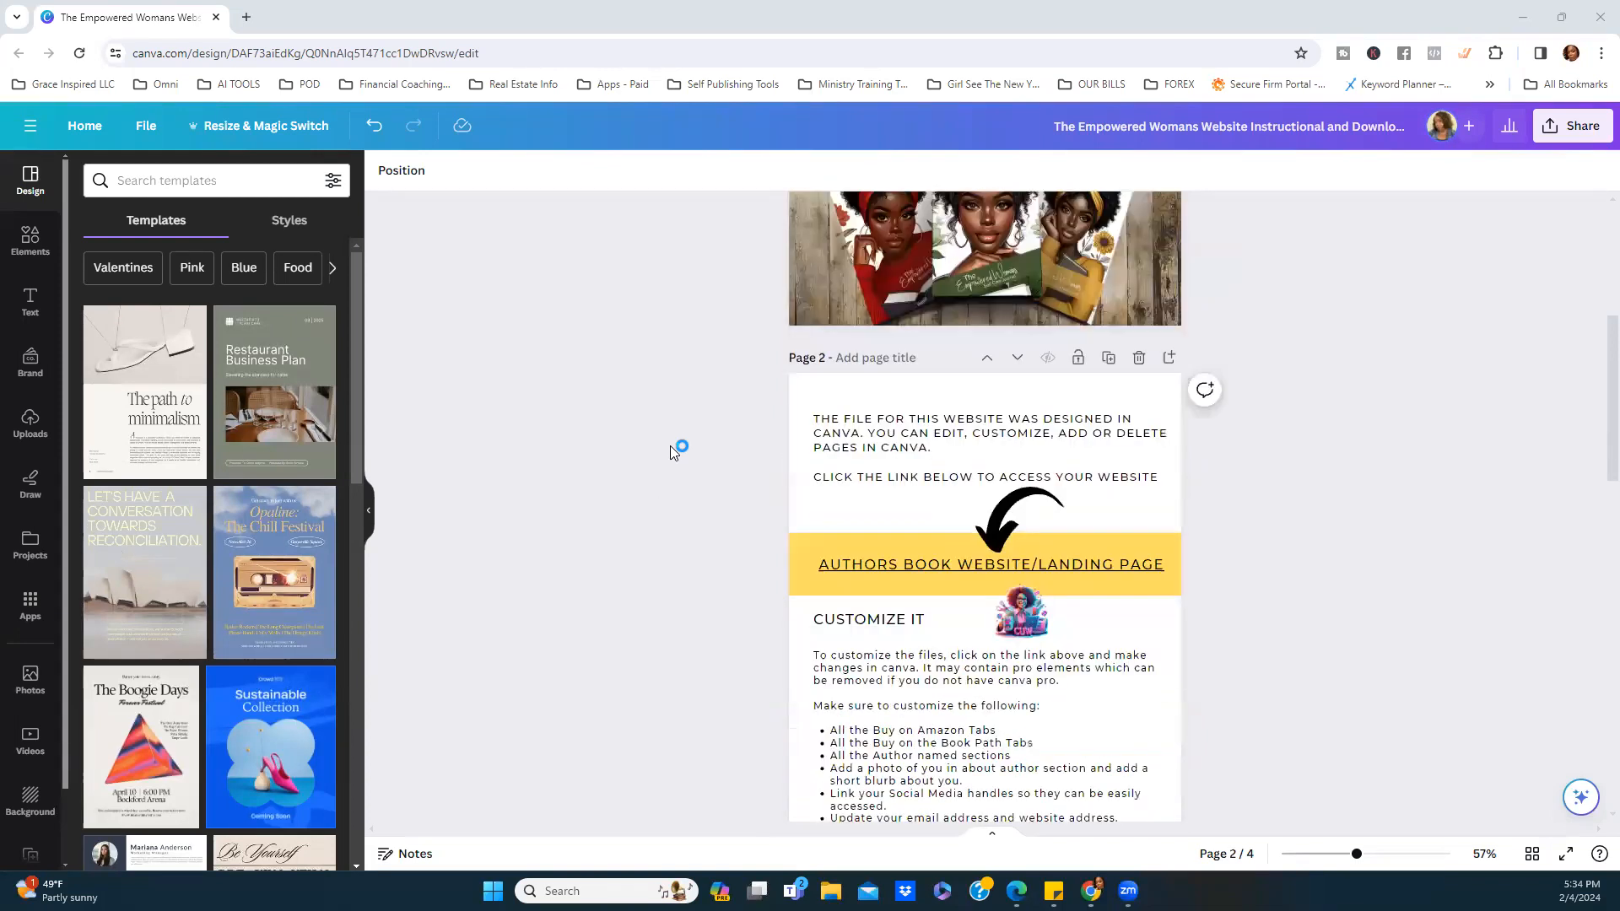
left_click(884, 479)
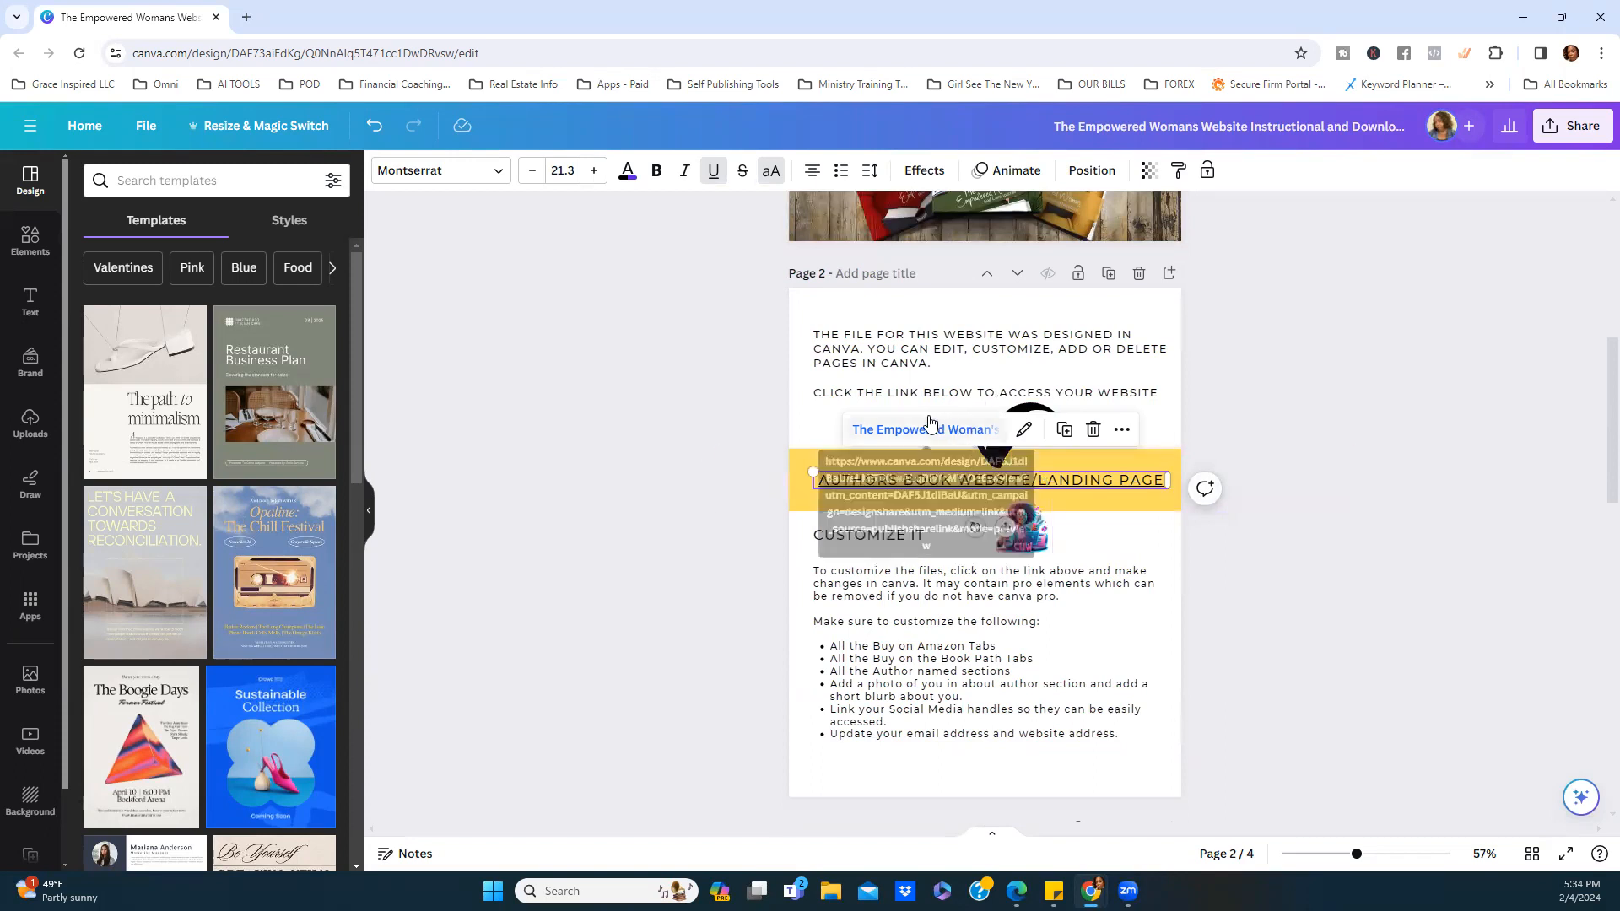
left_click(1257, 617)
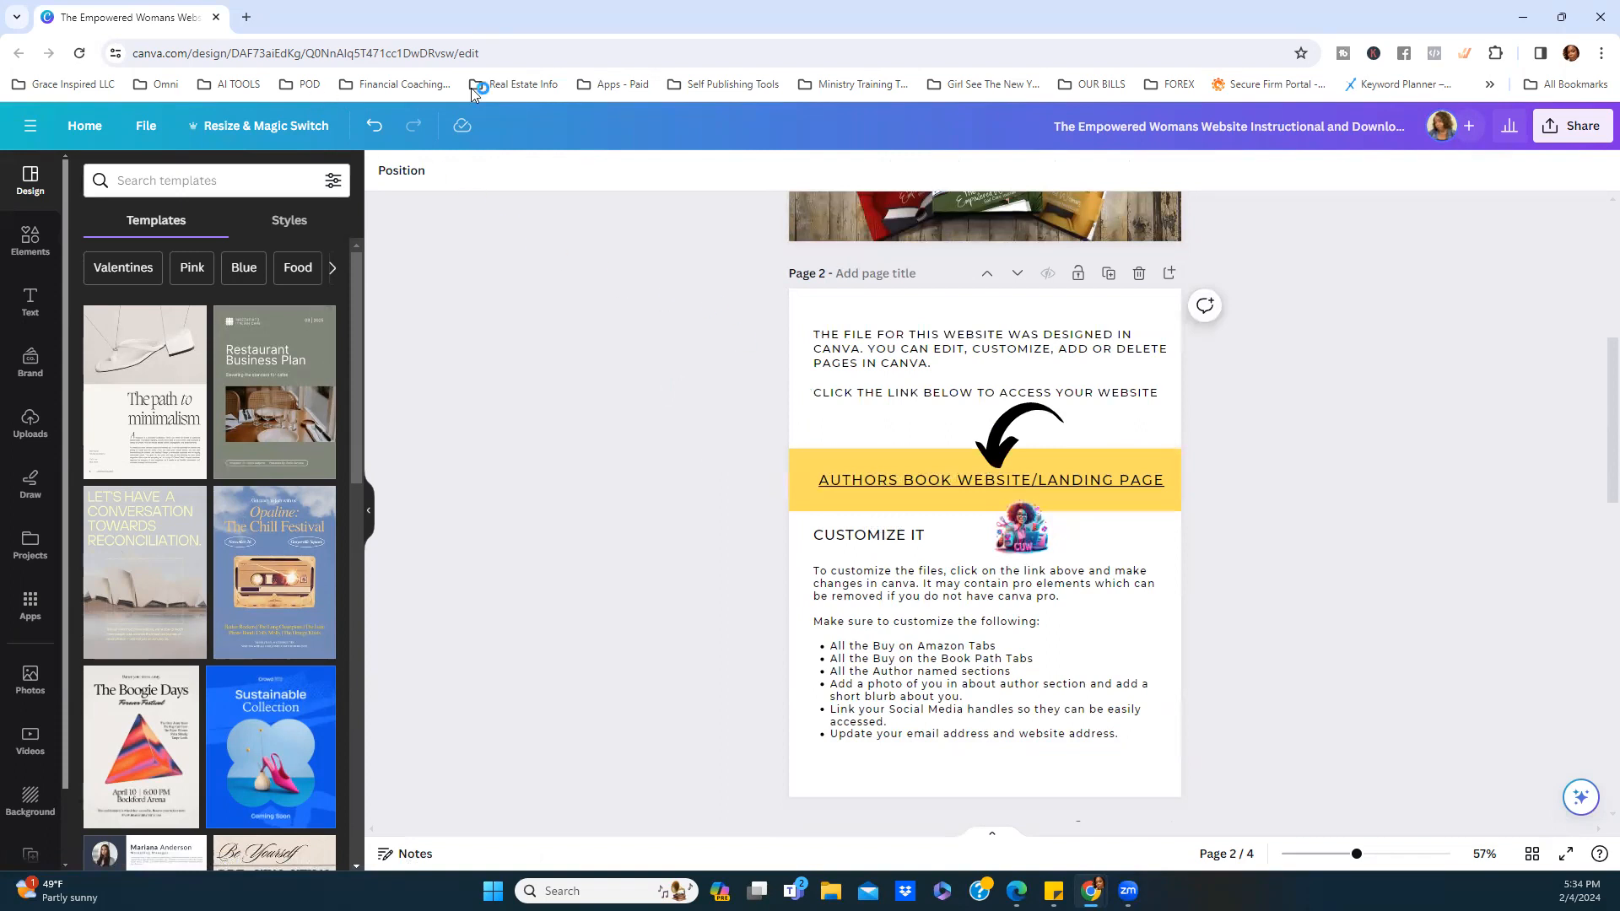
Change 'Path' to 'Patch' in the second bullet so it reads Book Patch Tabs.
scroll(1306, 553, "down", 1)
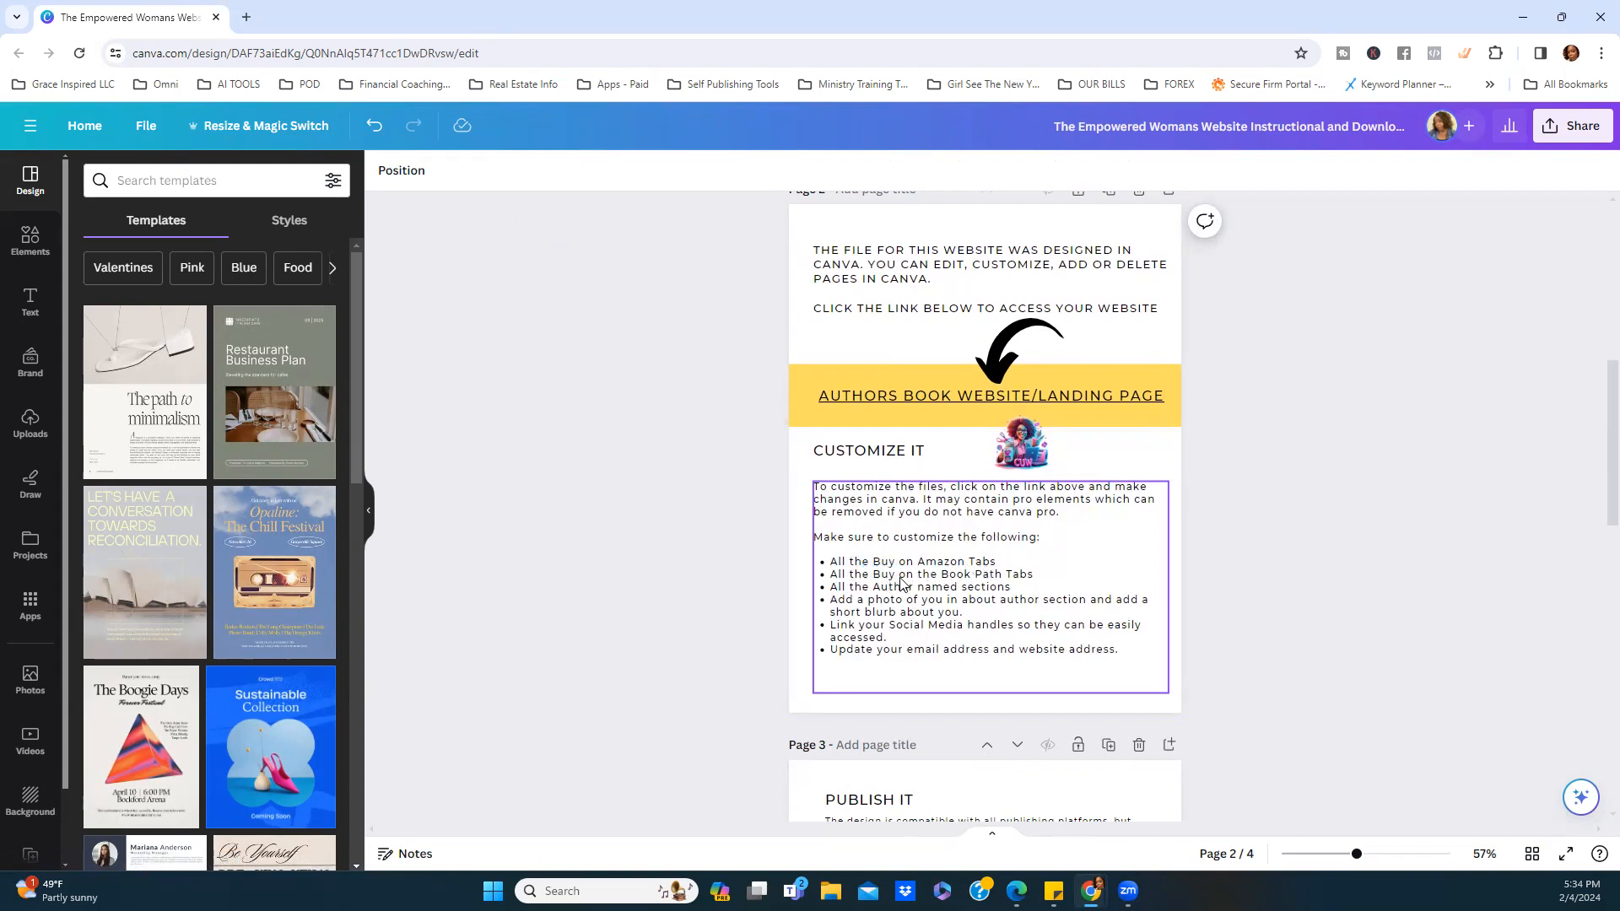
left_click(980, 582)
triple_click(997, 577)
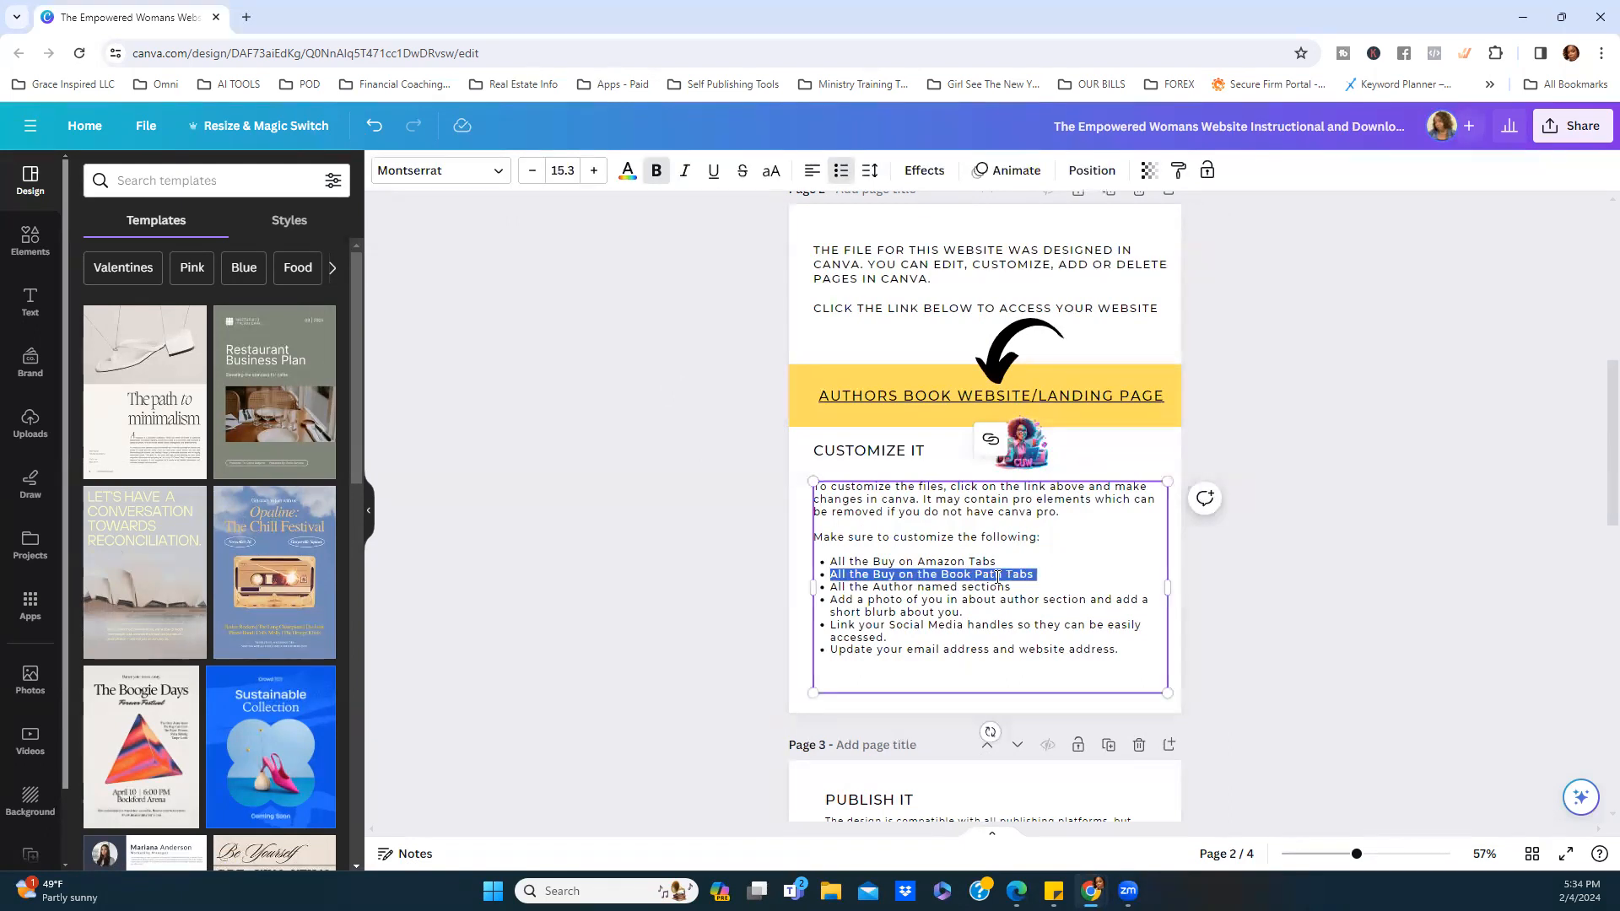
left_click(996, 579)
type("c")
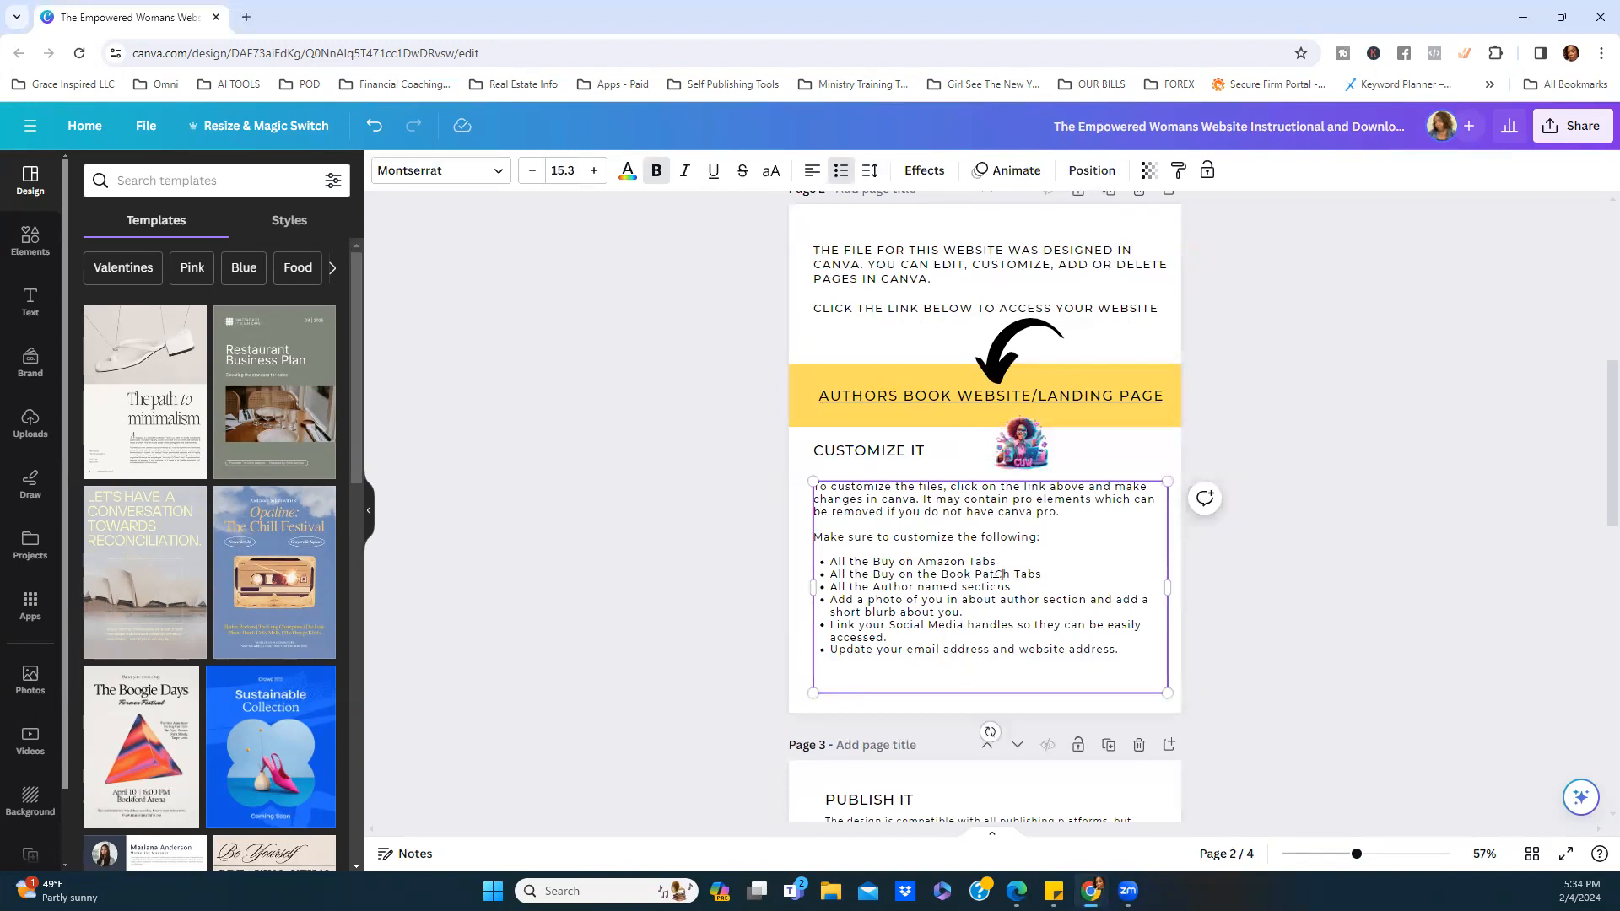
key("BackSpace")
type("c")
left_click(1211, 641)
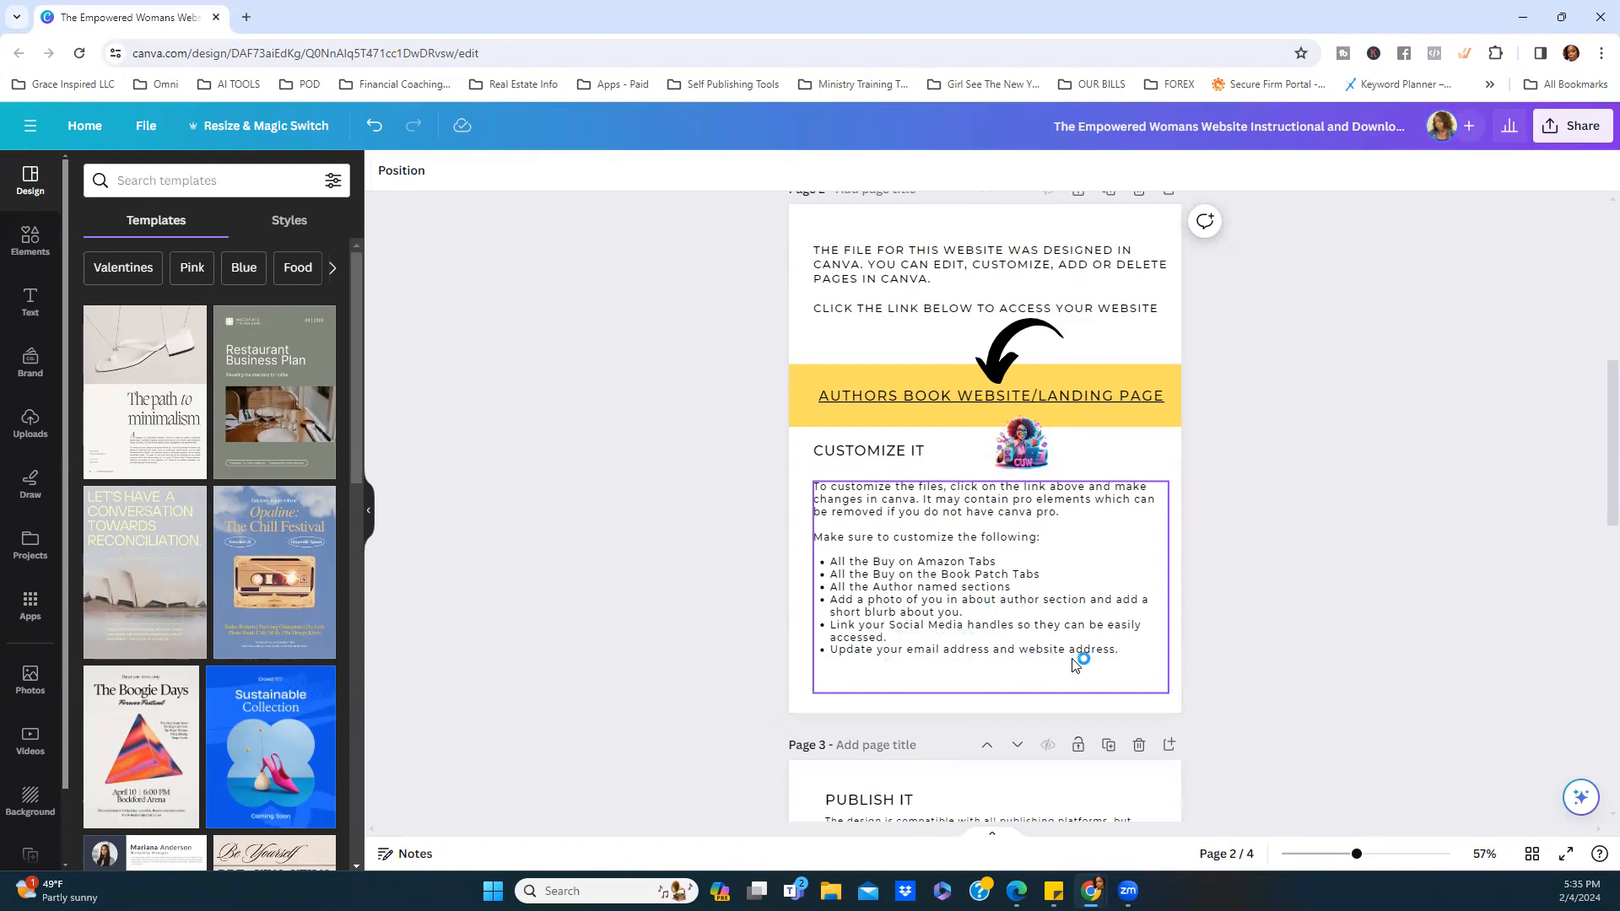
Look over Page 3, then return to Page 2.
scroll(1061, 626, "down", 1)
scroll(1057, 623, "up", 1)
scroll(1036, 606, "down", 3)
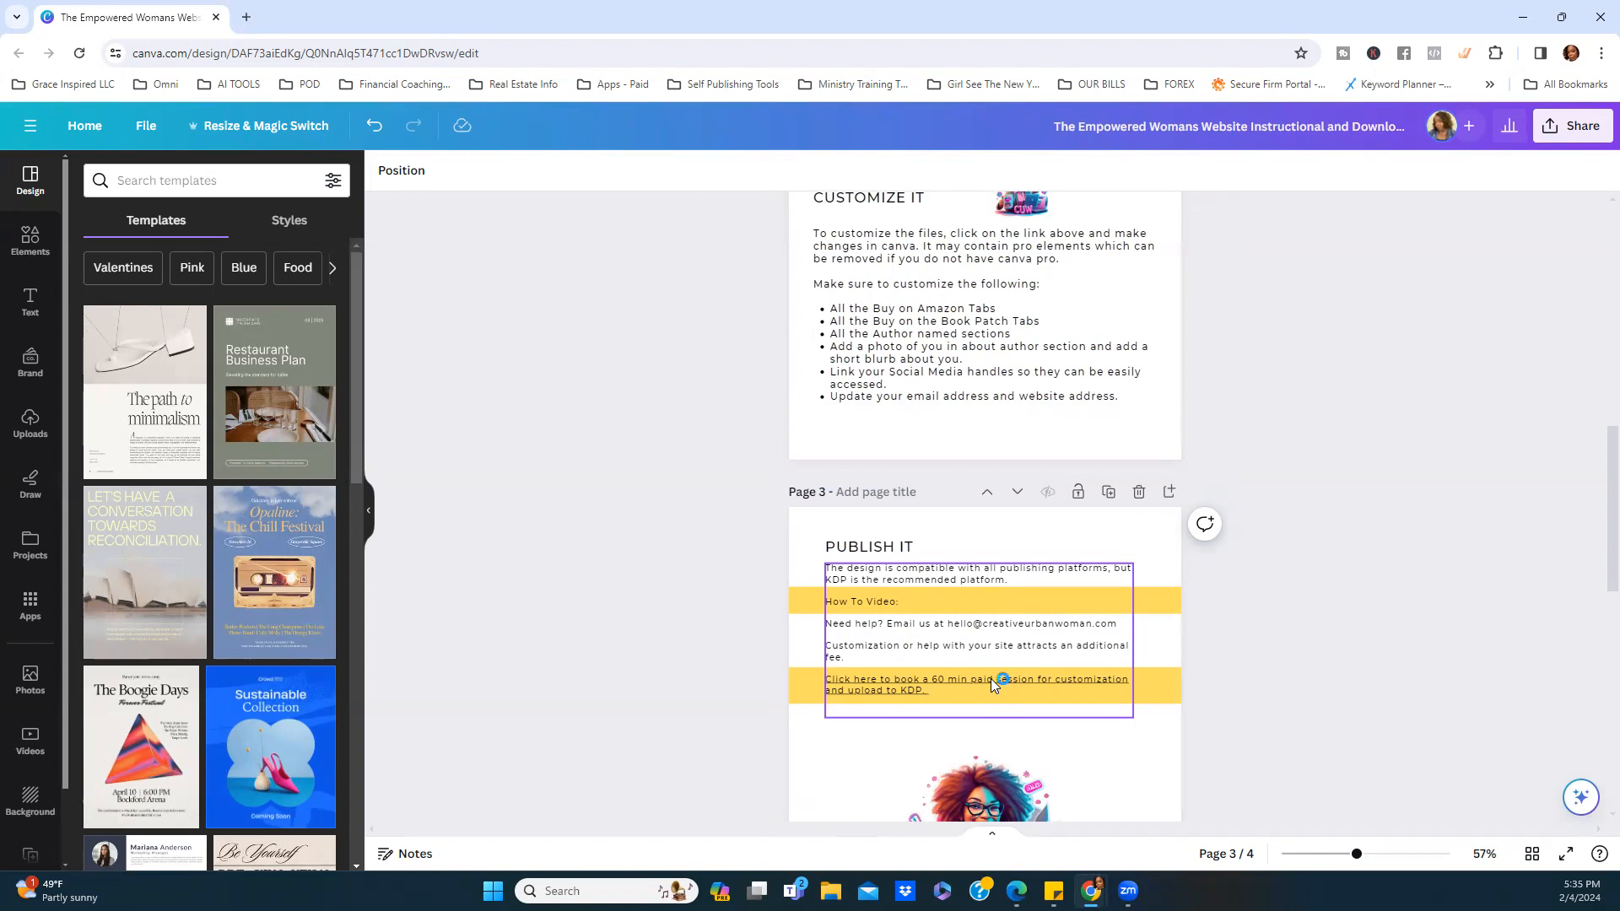
left_click(1313, 493)
scroll(1271, 476, "up", 4)
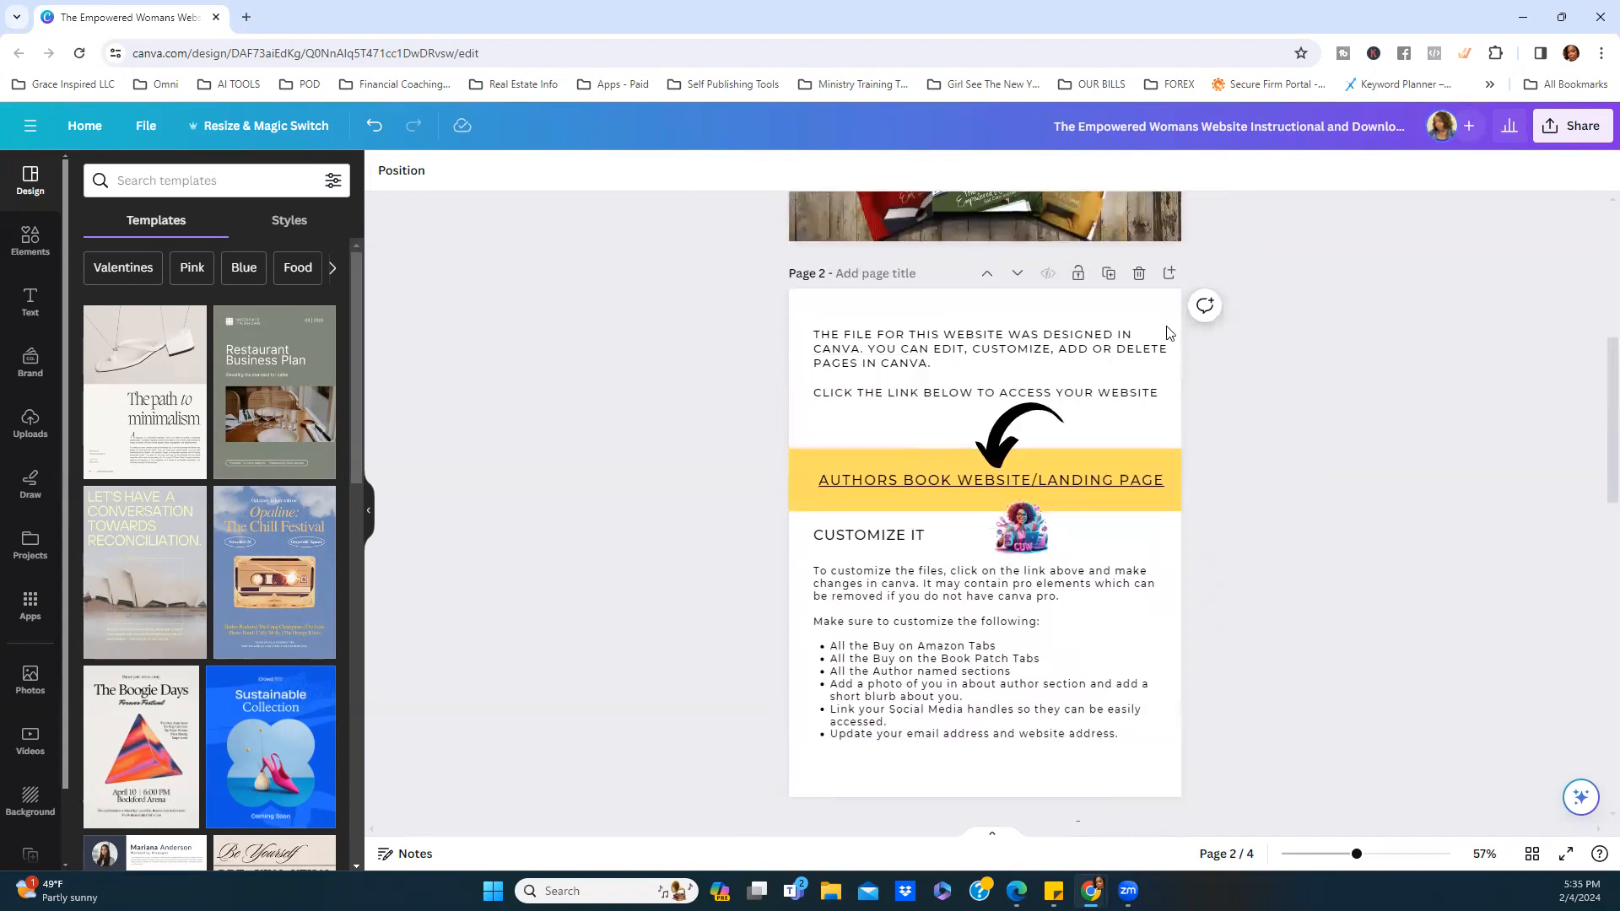
Open the linked website template in a new tab, page to the books slide, and edit it.
left_click(983, 479)
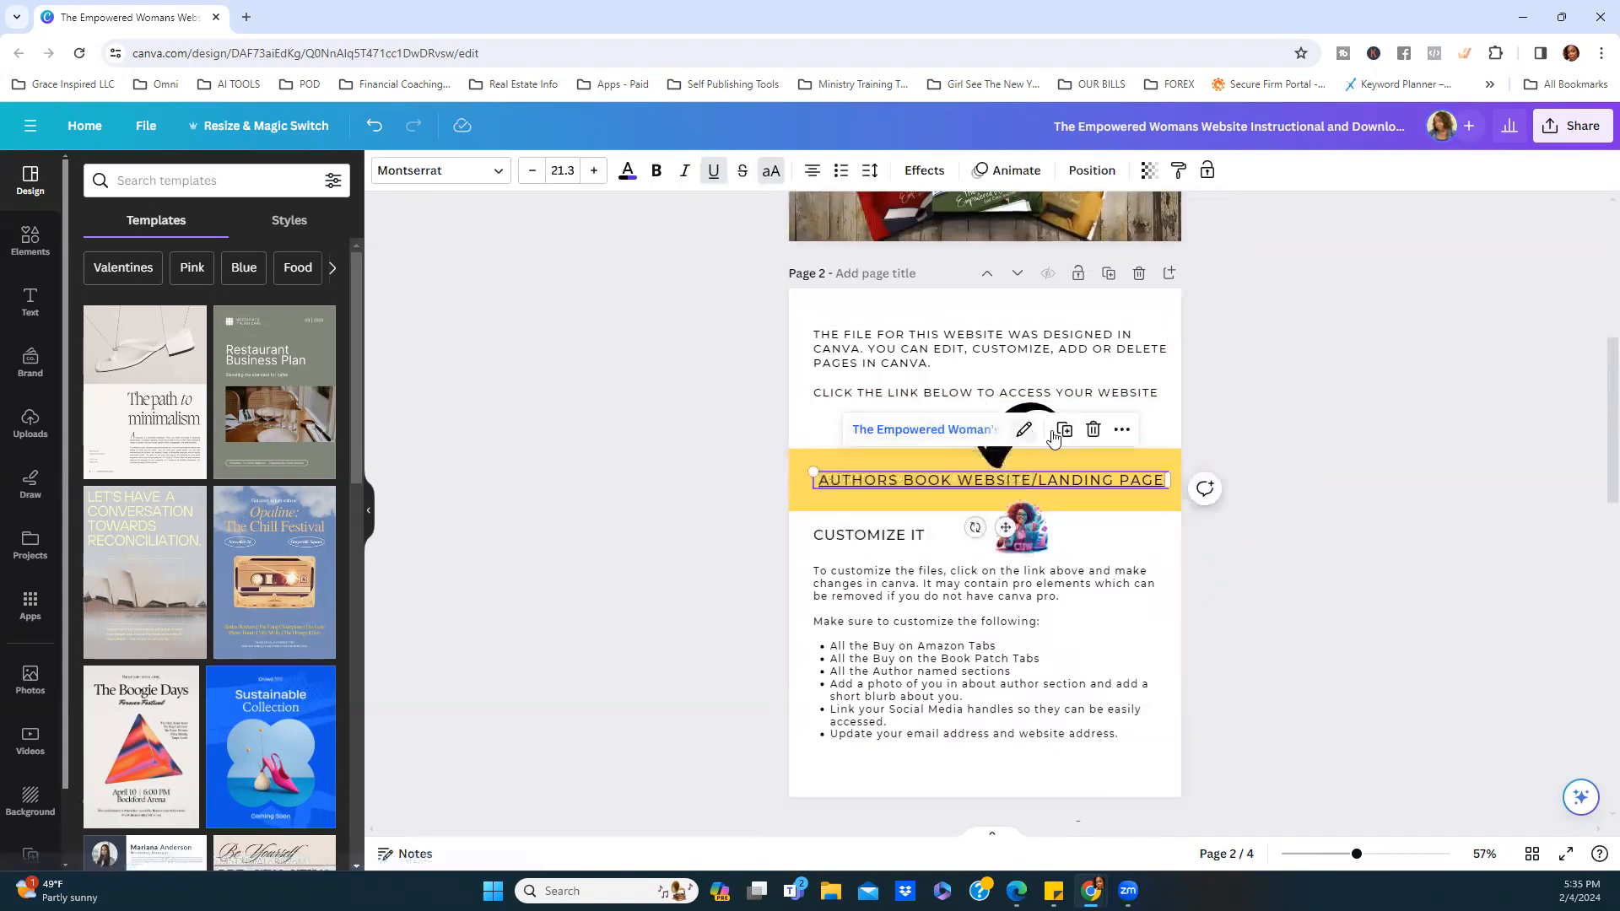
left_click(956, 432)
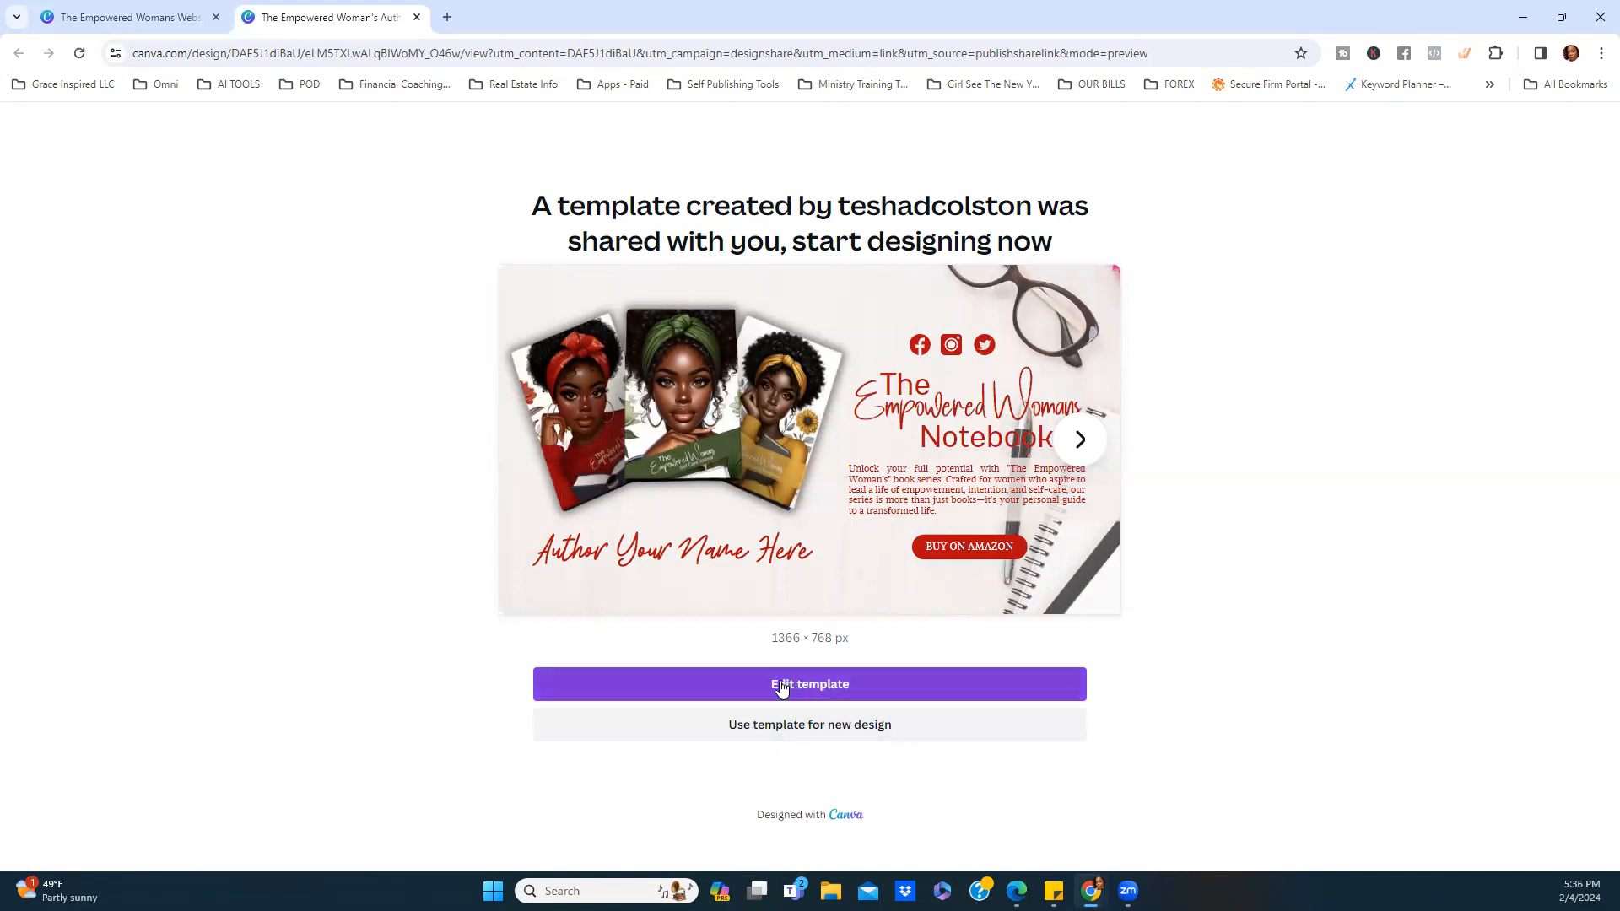
left_click(1080, 442)
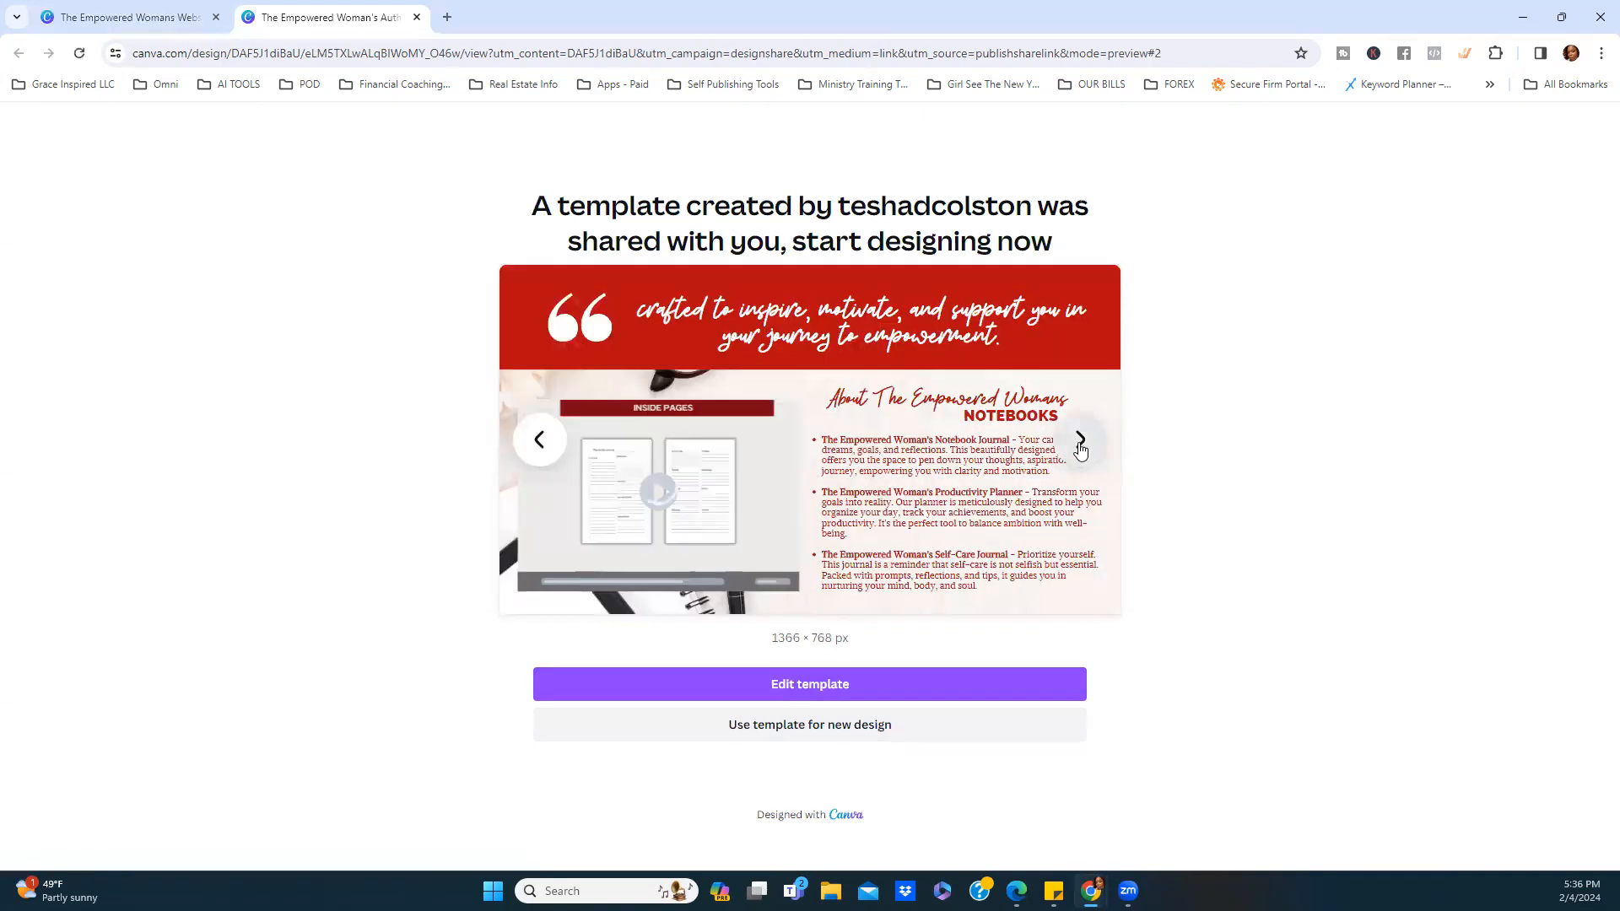
left_click(1080, 445)
left_click(1081, 445)
left_click(1080, 445)
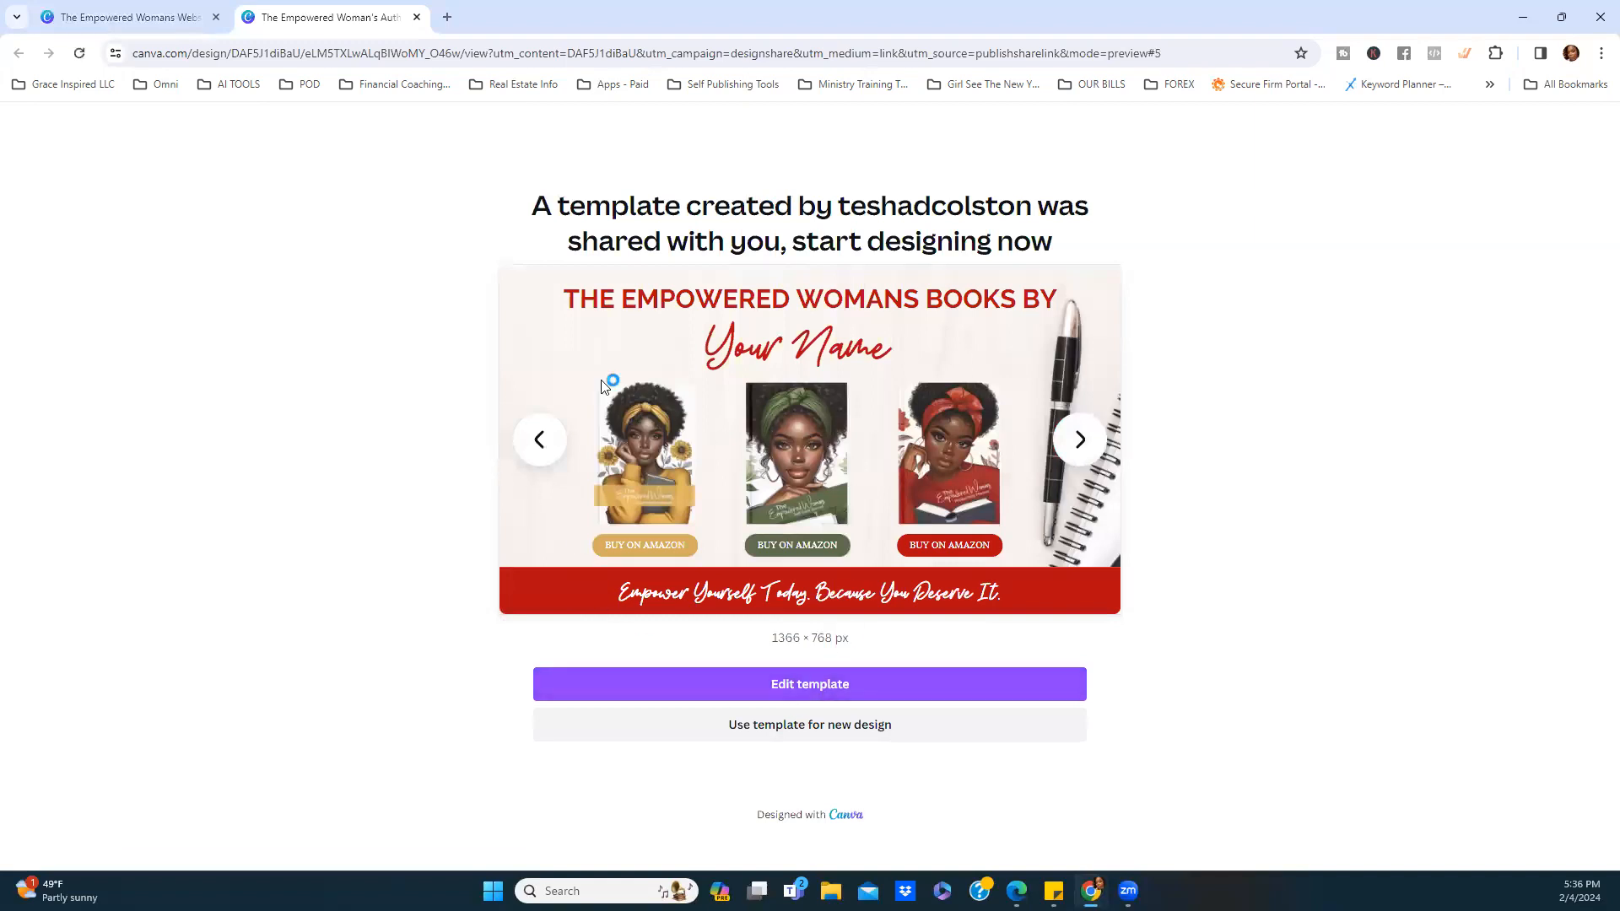
left_click(888, 691)
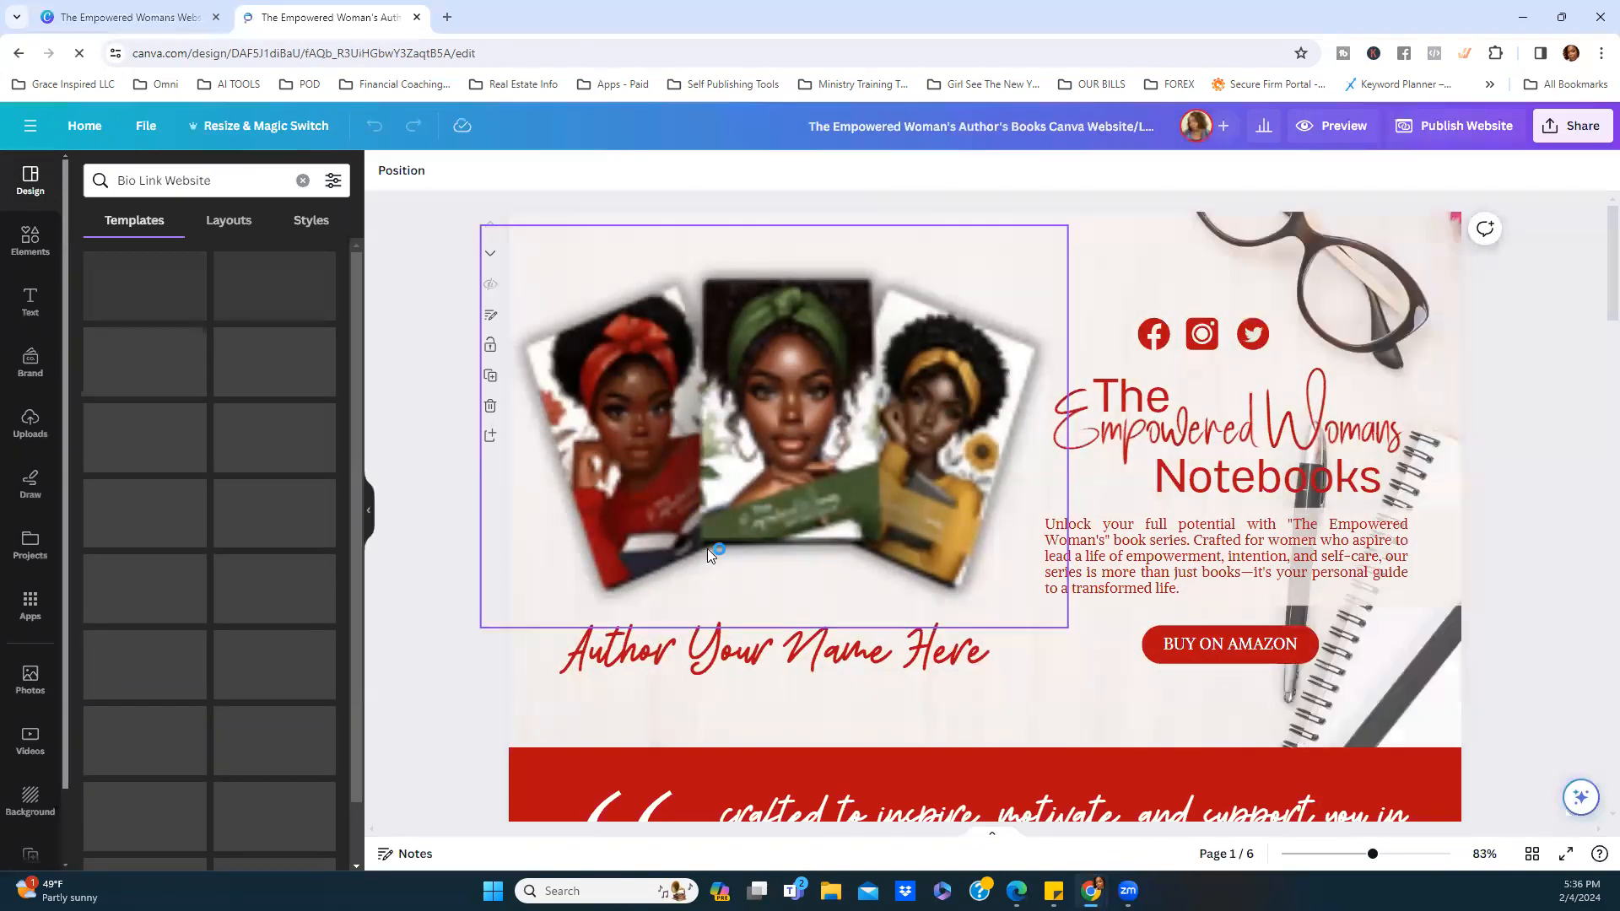
Zoom out and inspect the Author Your Name Here text on page 1.
scroll(1483, 535, "down", 1)
scroll(1480, 529, "up", 1)
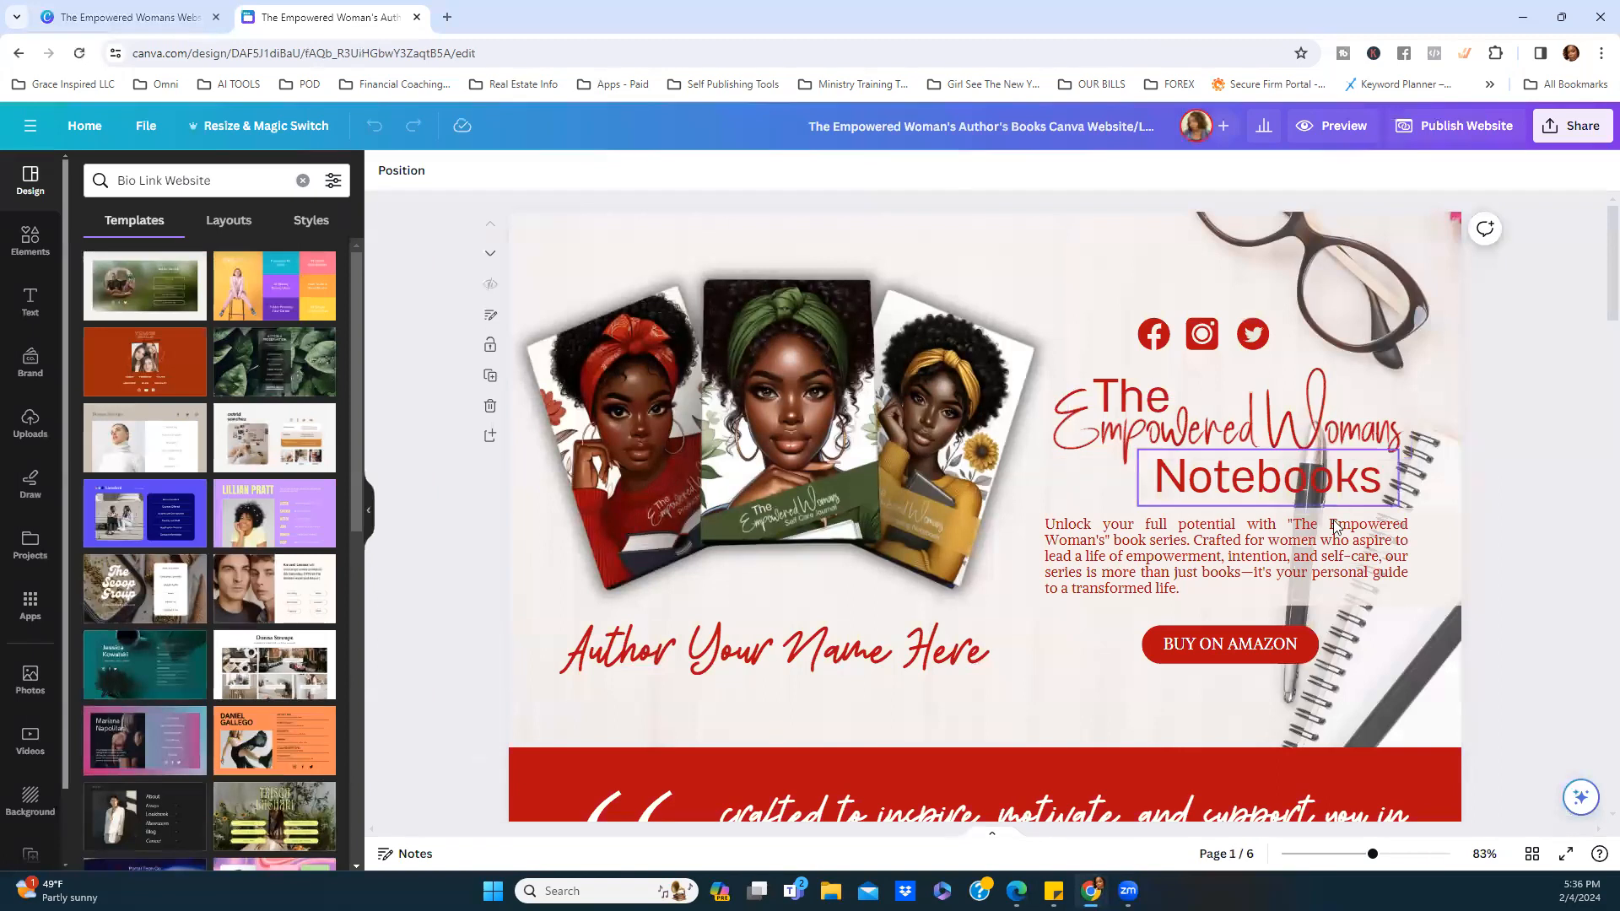
scroll(1323, 498, "down", 2)
scroll(1323, 505, "up", 2)
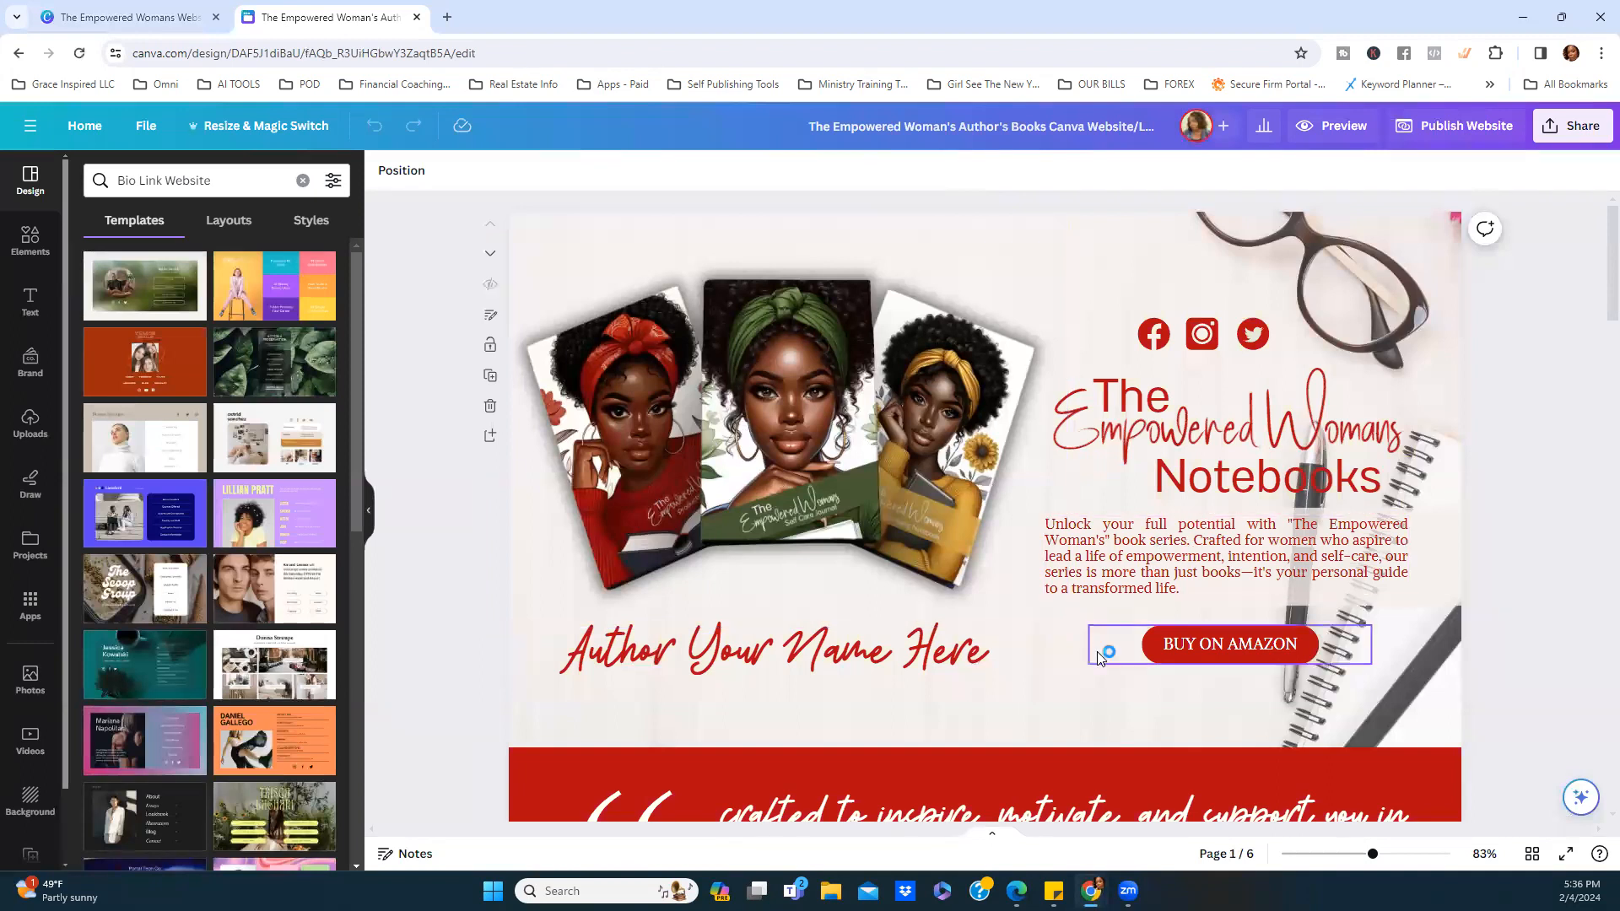
scroll(1089, 569, "down", 2)
scroll(1094, 565, "up", 2)
left_click_drag(1374, 857, 1358, 856)
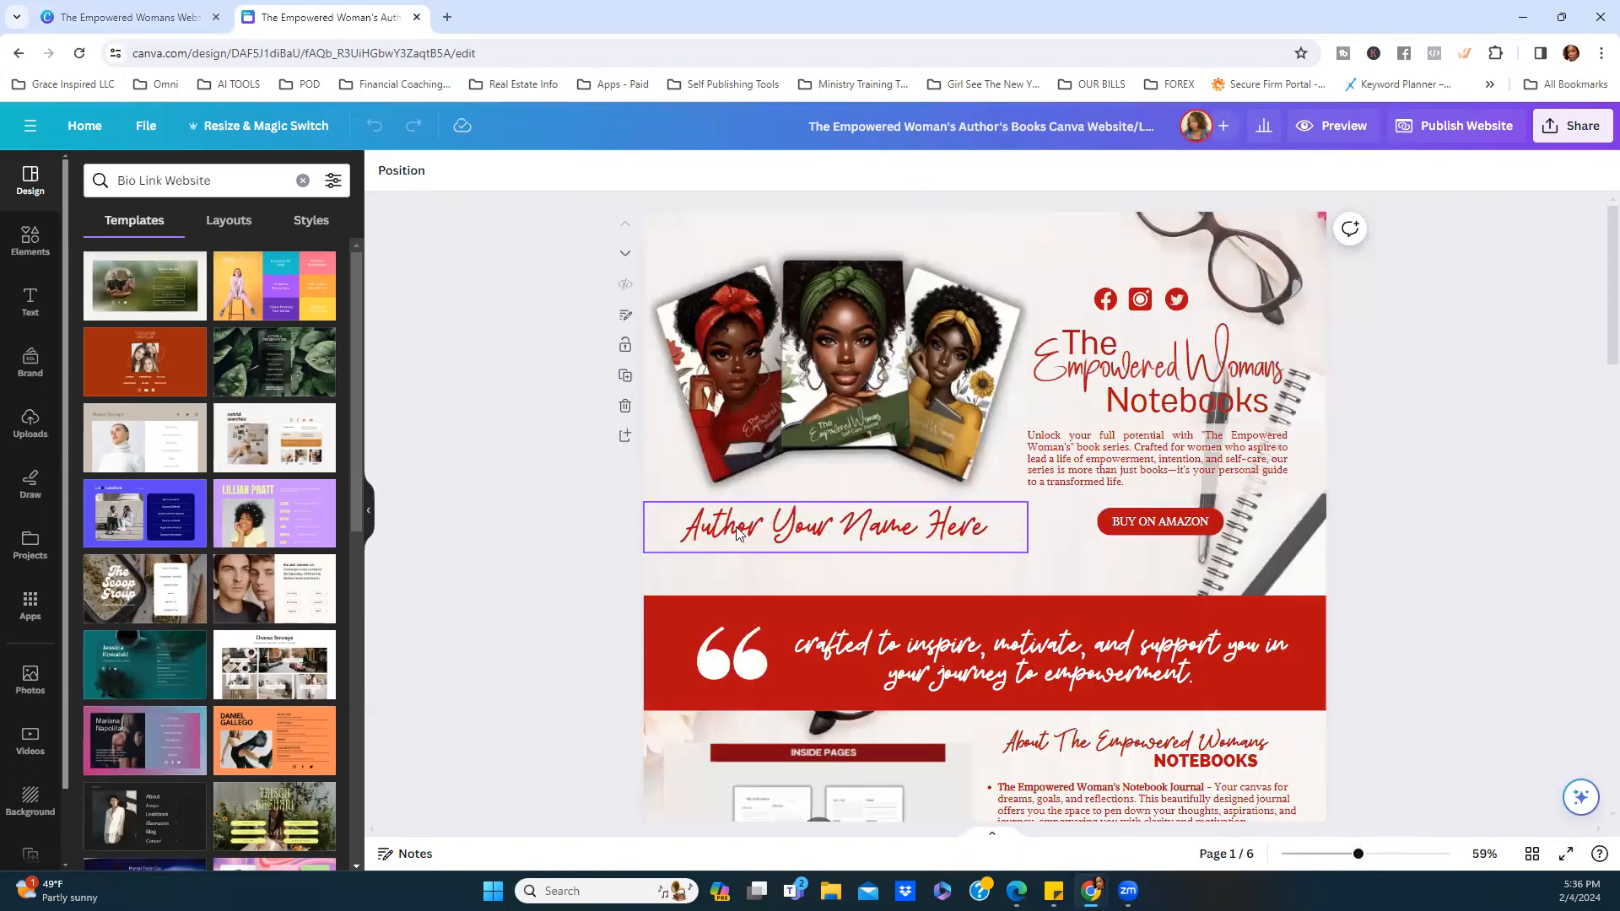
double_click(832, 530)
left_click_drag(900, 528, 986, 526)
left_click_drag(879, 528, 986, 528)
left_click(965, 527)
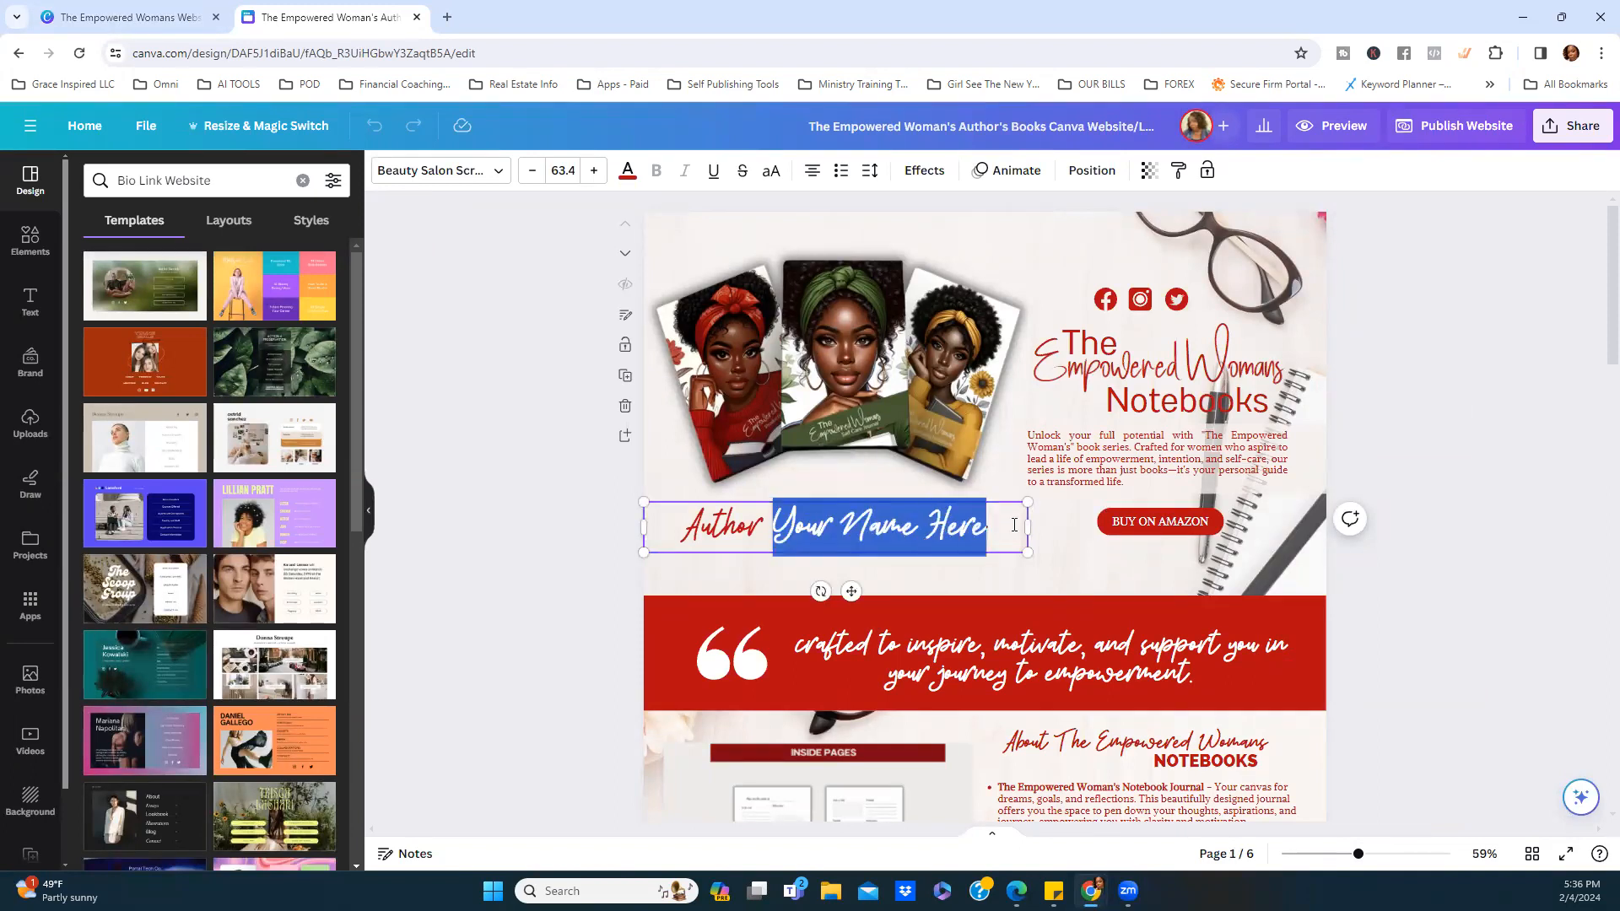
left_click(575, 456)
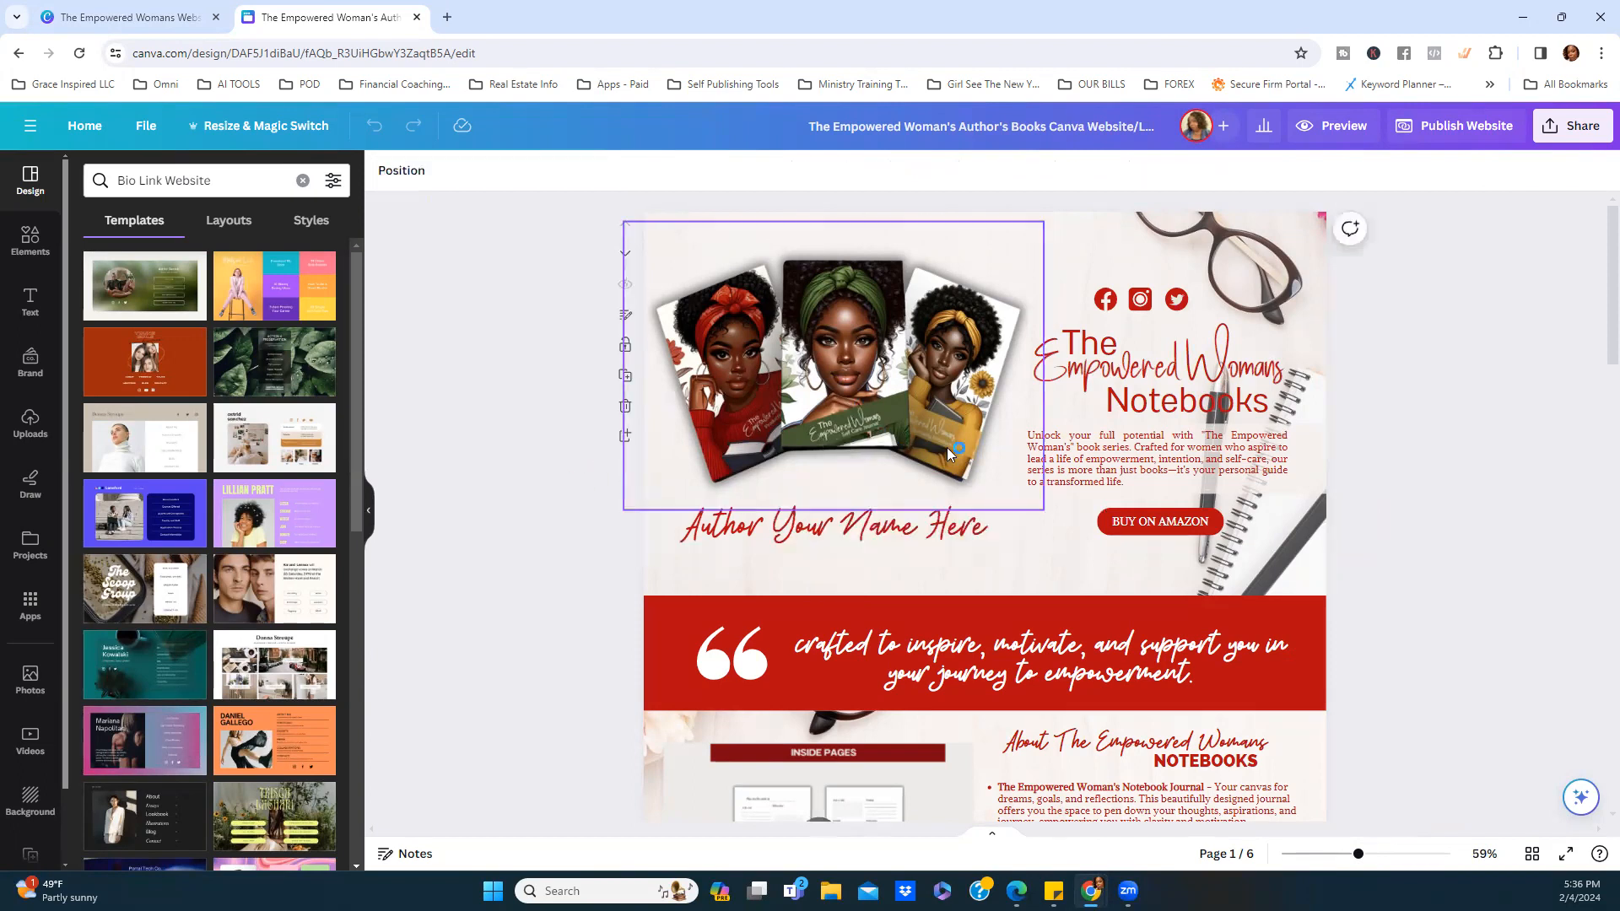
left_click(786, 545)
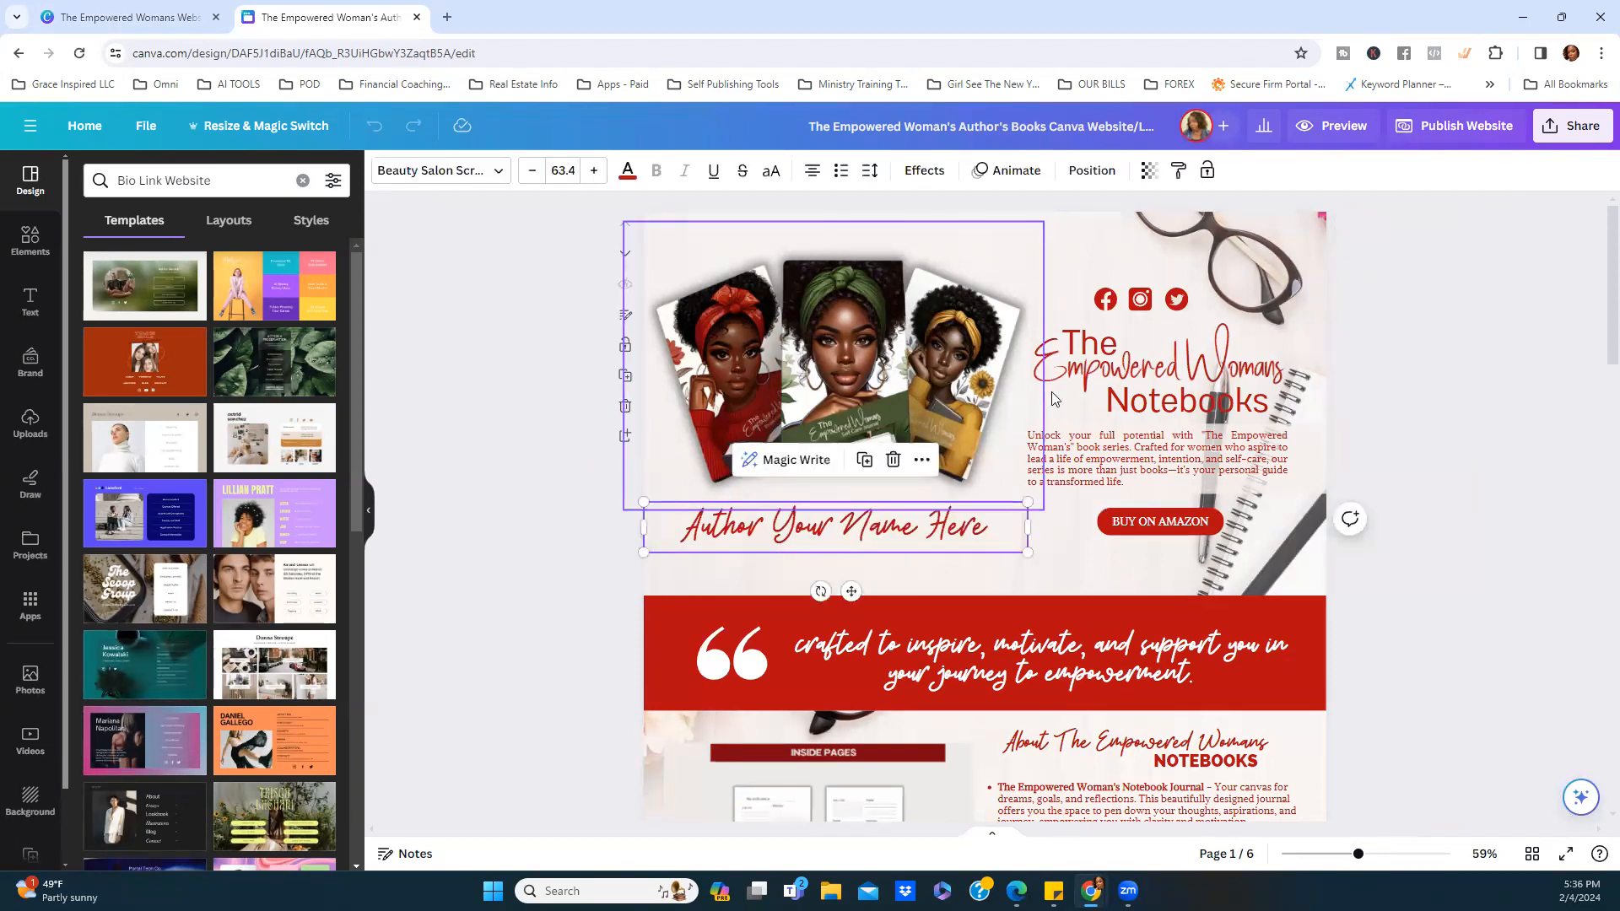
Move down through the site, checking the Your Name and Order Here headings.
scroll(1033, 669, "down", 1)
scroll(1033, 668, "down", 2)
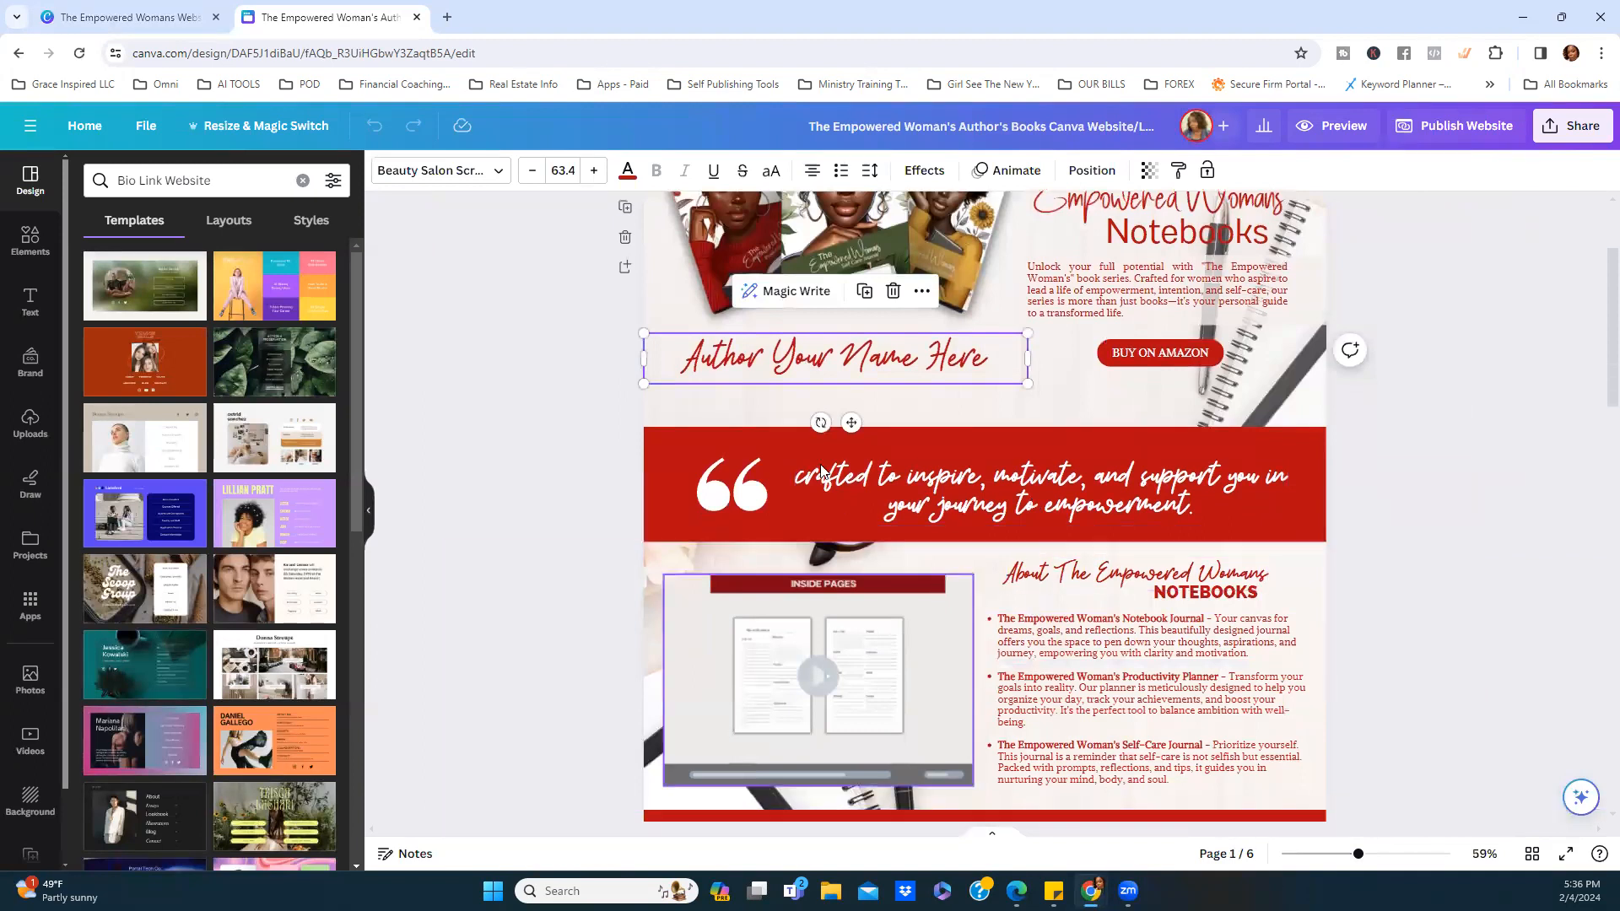
scroll(936, 376, "down", 13)
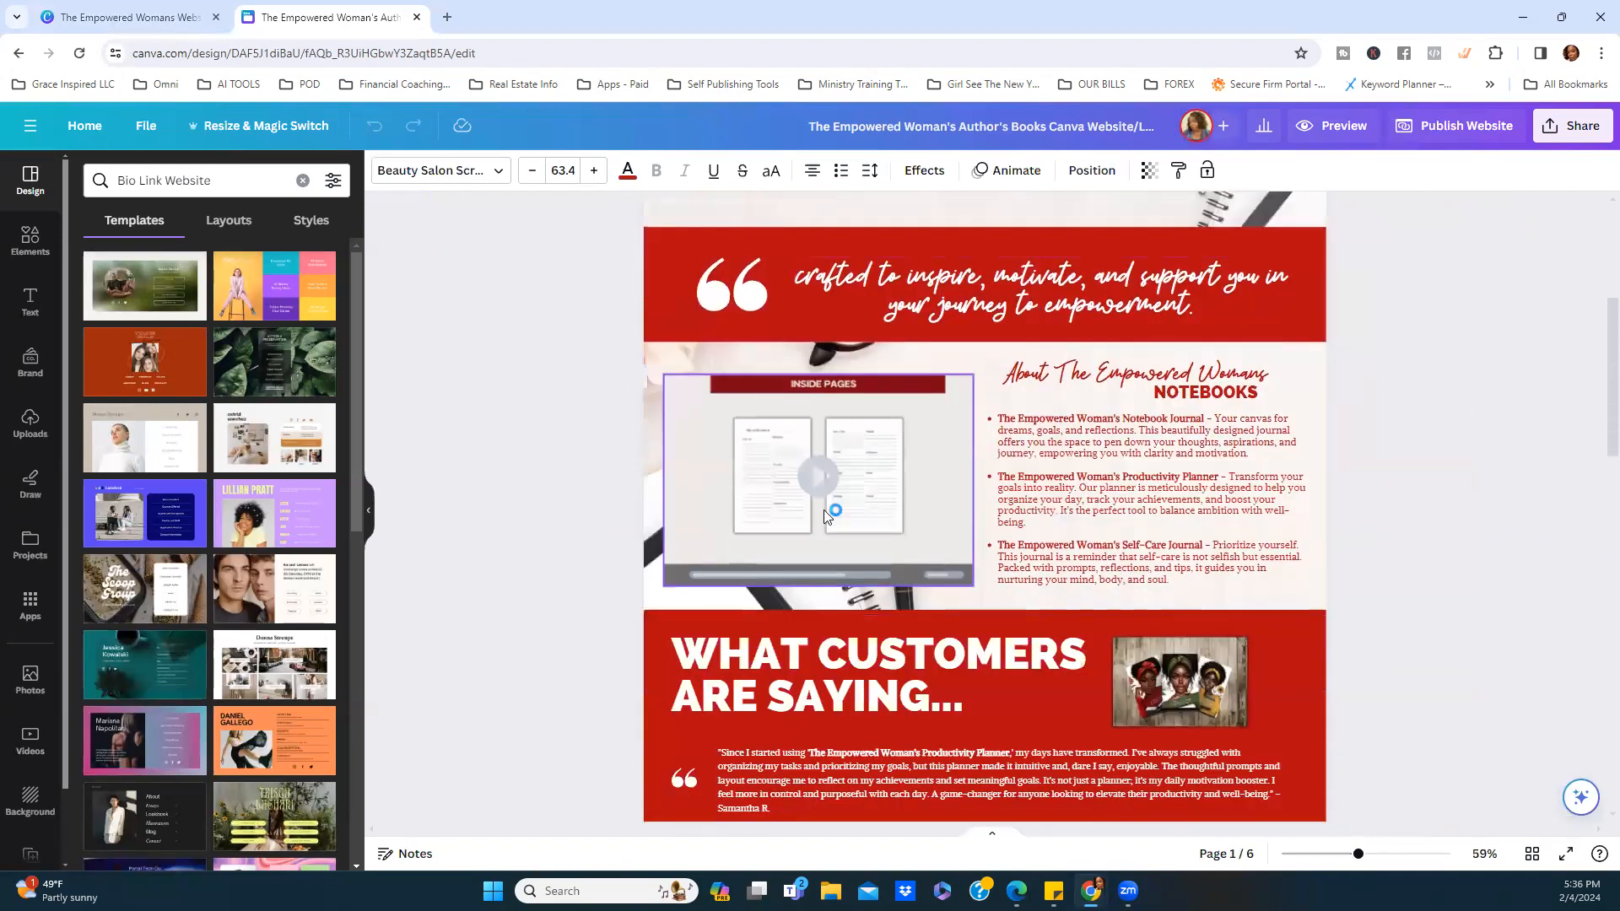
scroll(786, 506, "down", 3)
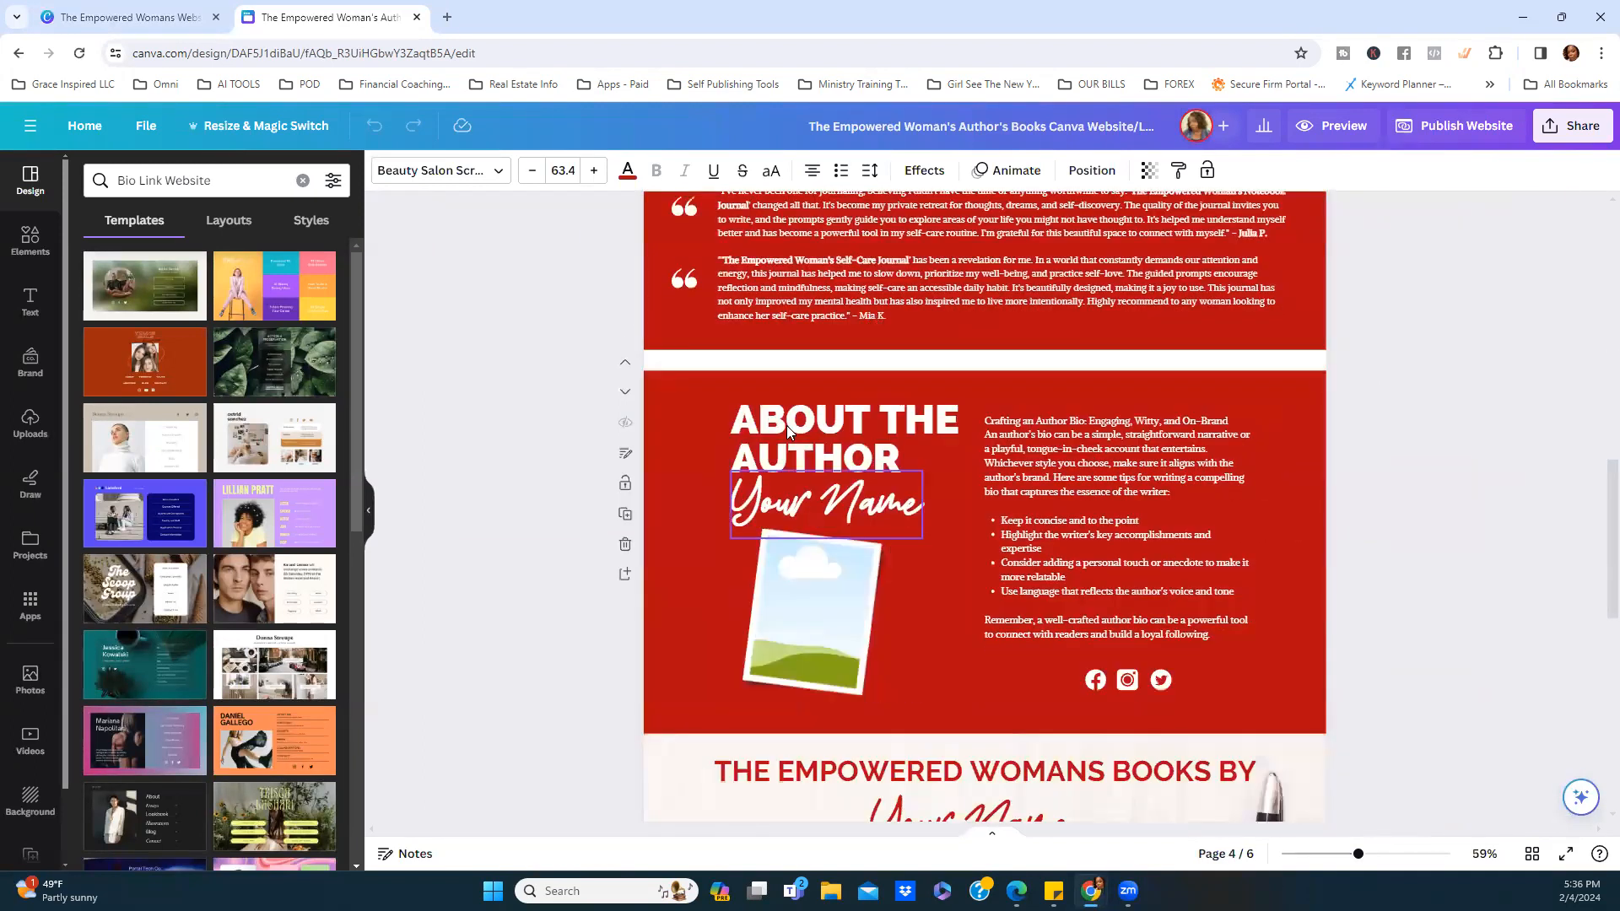
left_click(785, 516)
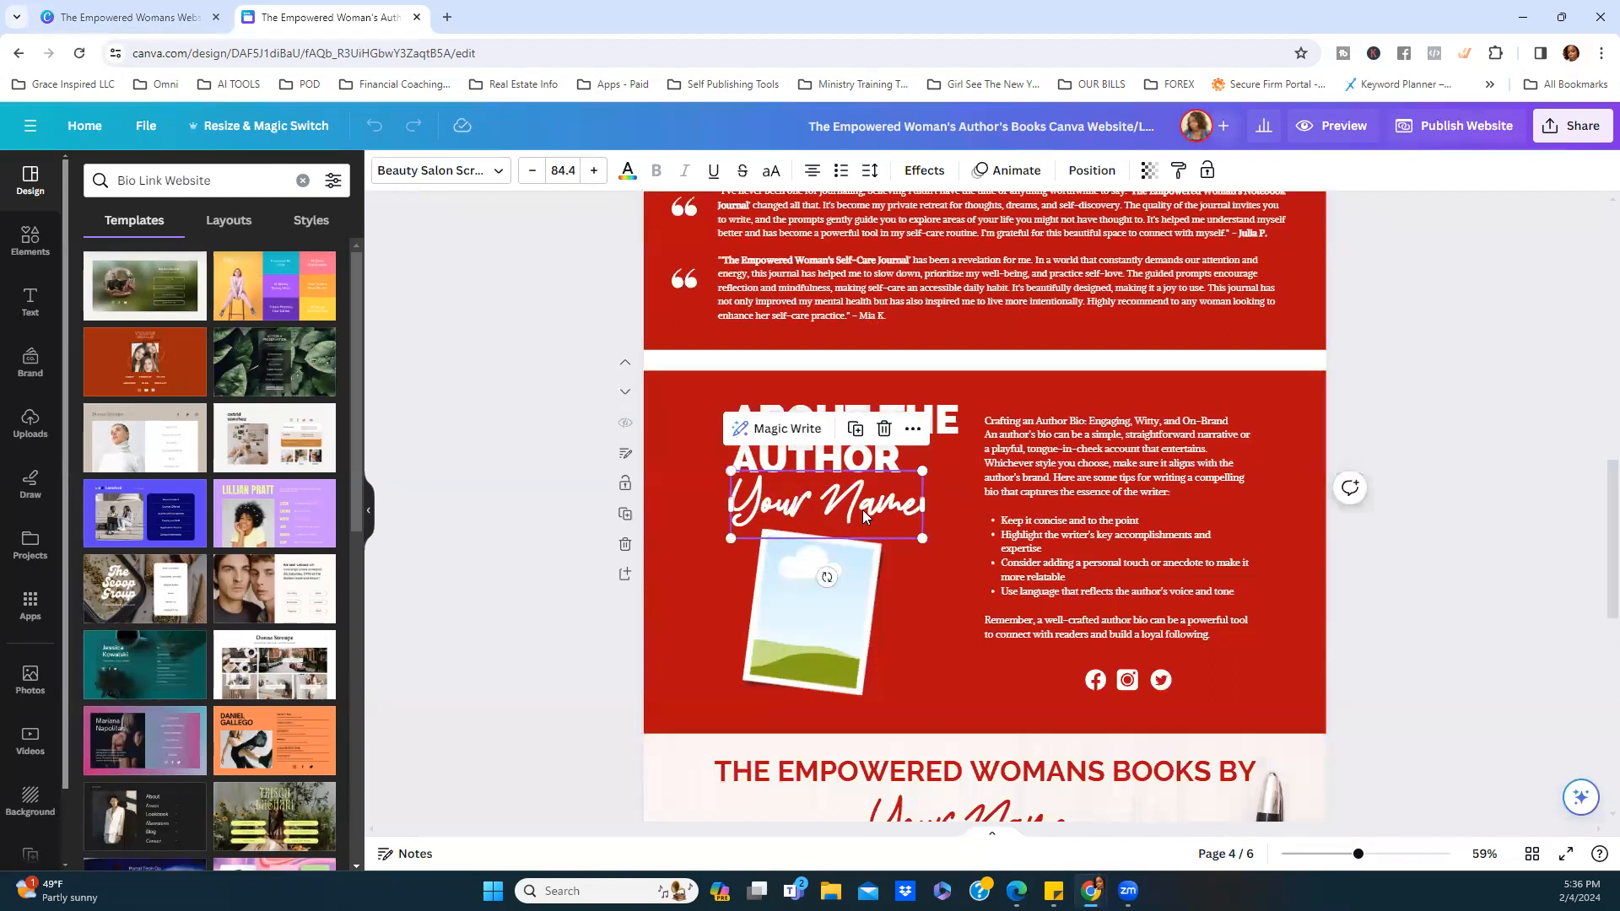
scroll(941, 553, "down", 3)
scroll(942, 573, "down", 5)
left_click(924, 403)
scroll(936, 473, "down", 6)
left_click(954, 530)
scroll(954, 530, "down", 2)
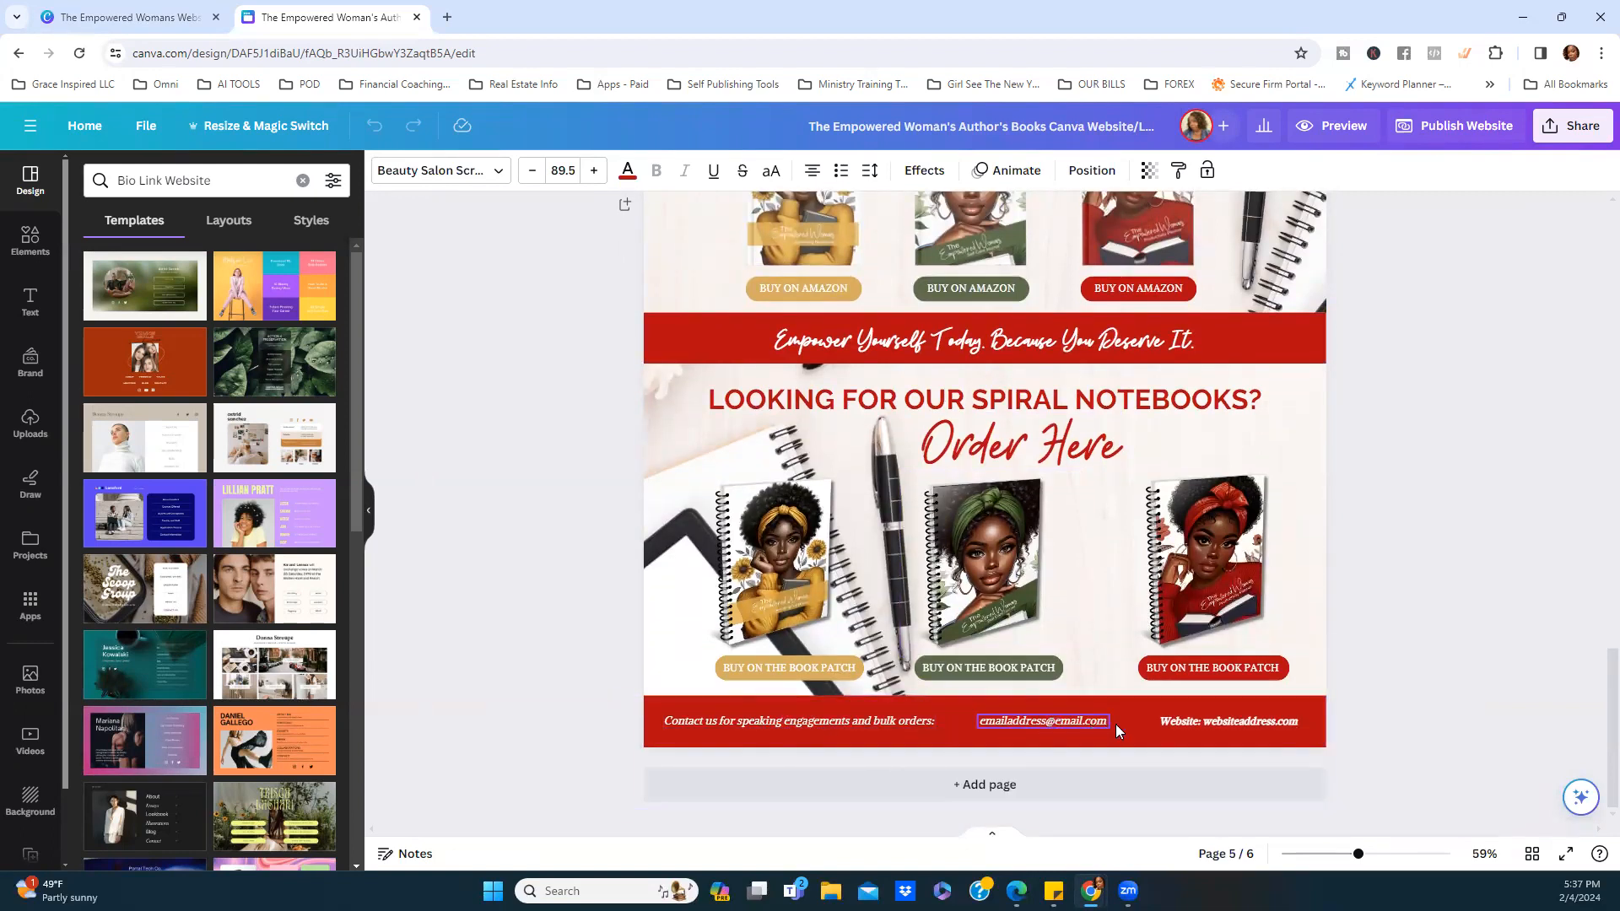
Remove italics from the footer website text and return to page 1.
left_click(1187, 724)
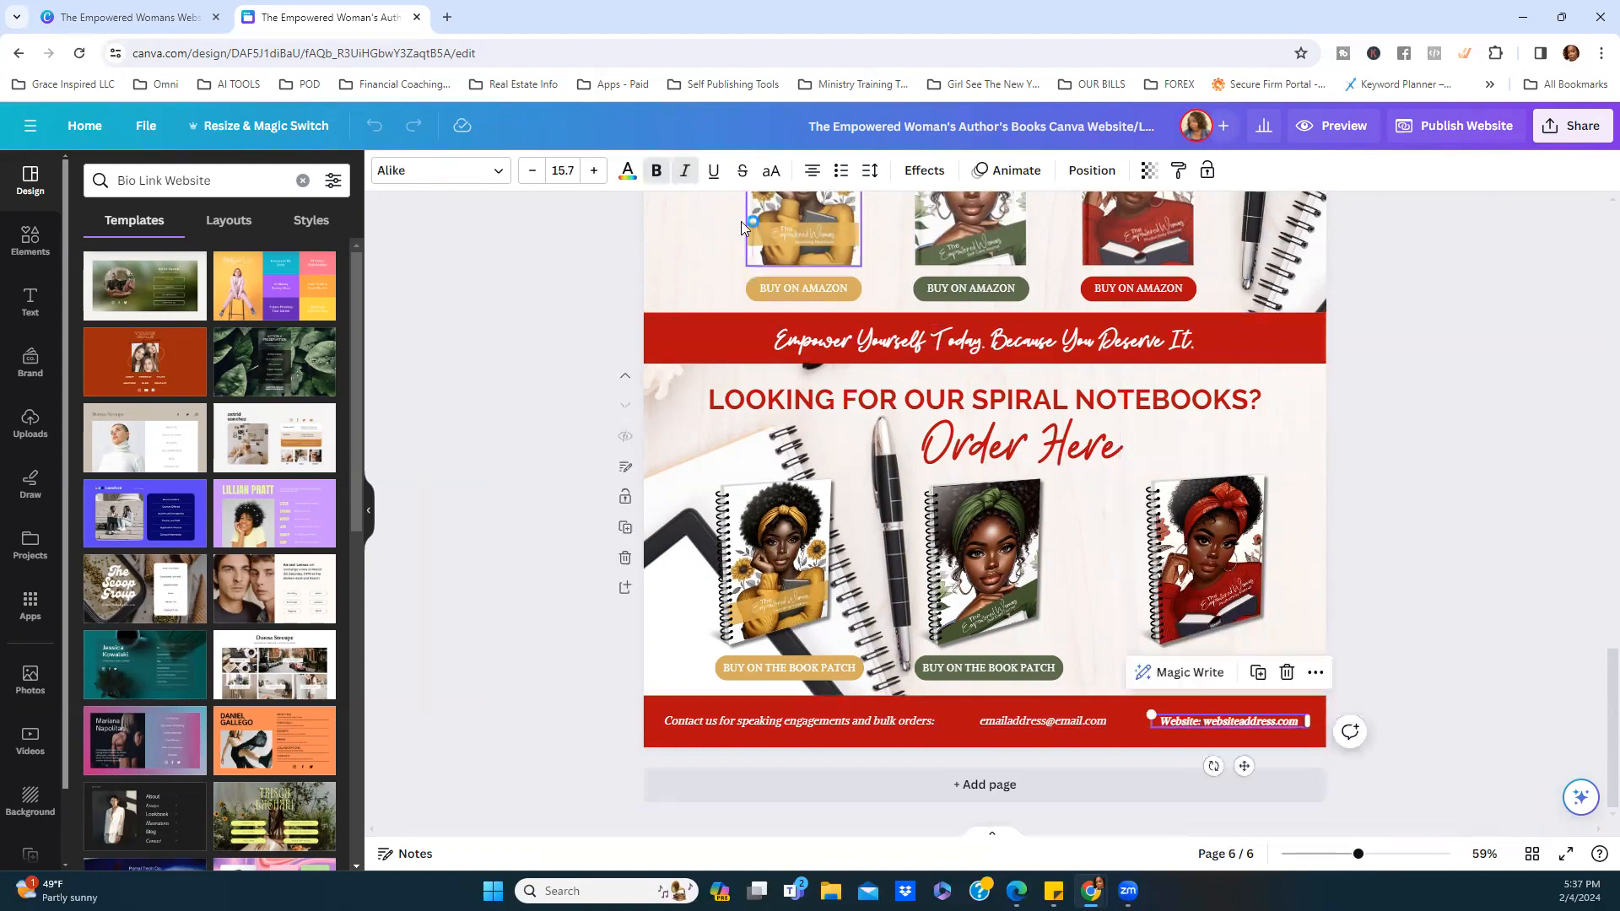
left_click(683, 174)
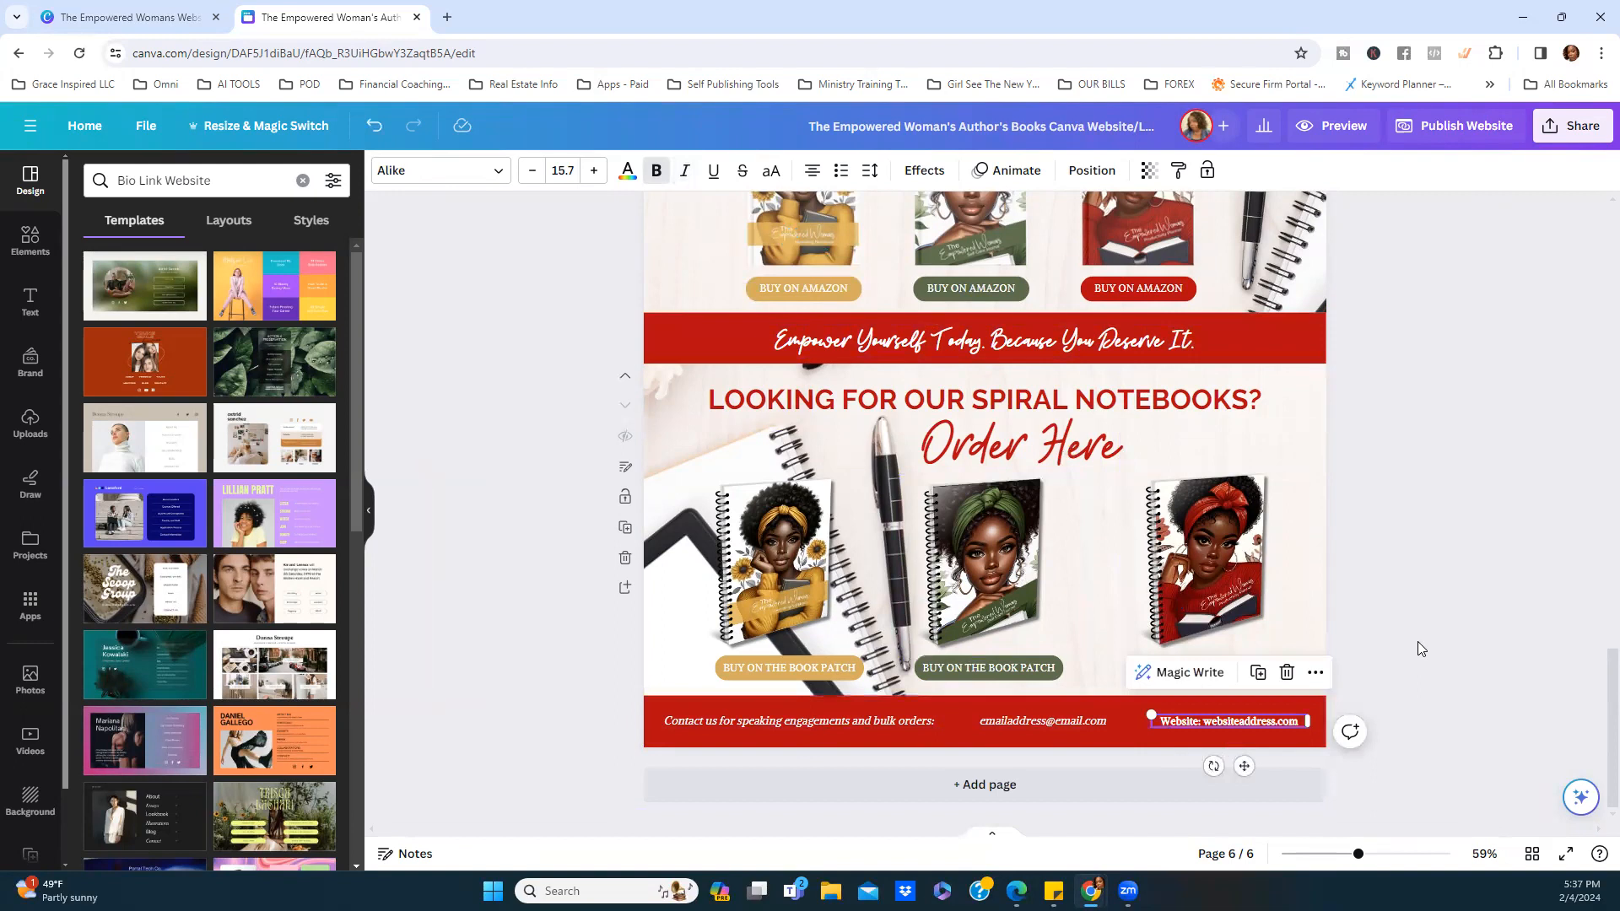
left_click(1464, 589)
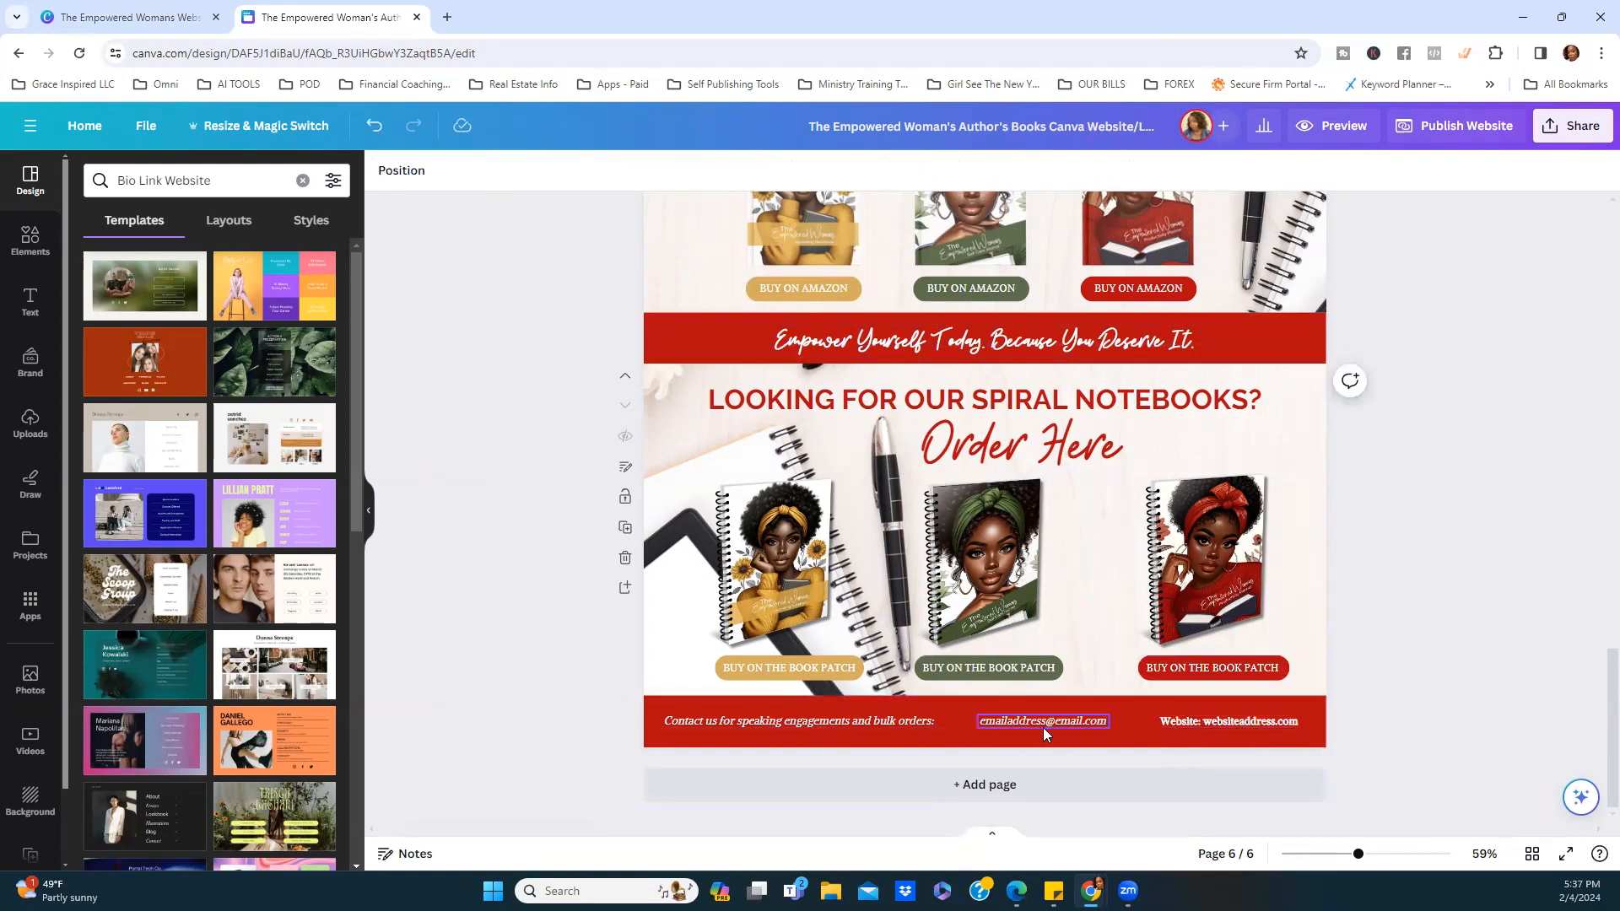
left_click(1219, 727)
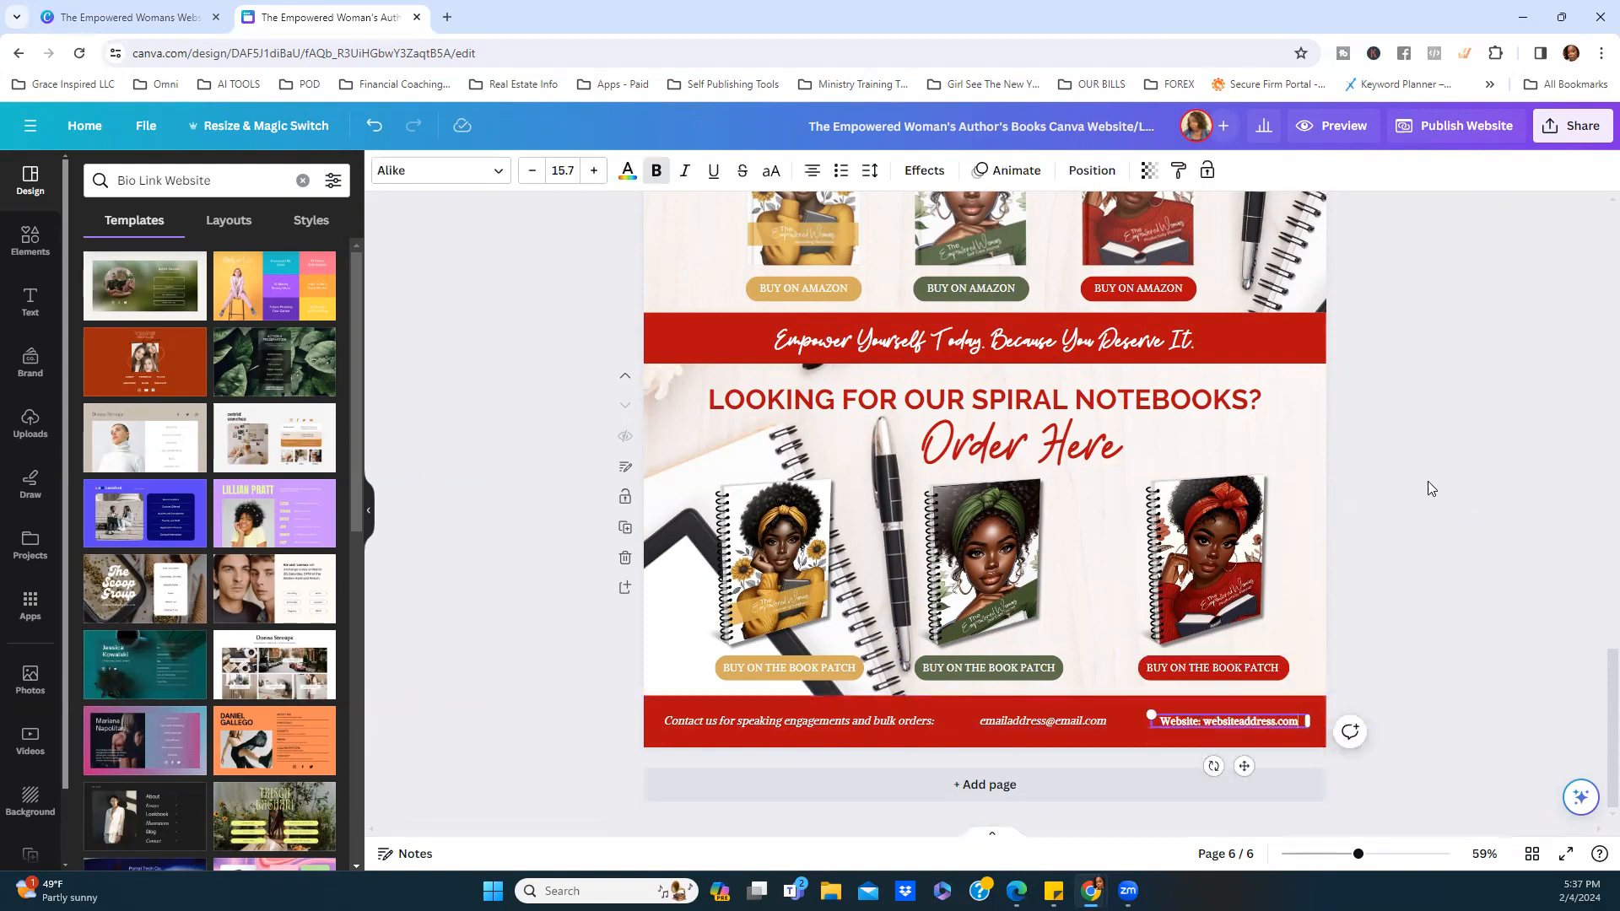
scroll(1426, 491, "up", 10)
scroll(1415, 493, "up", 12)
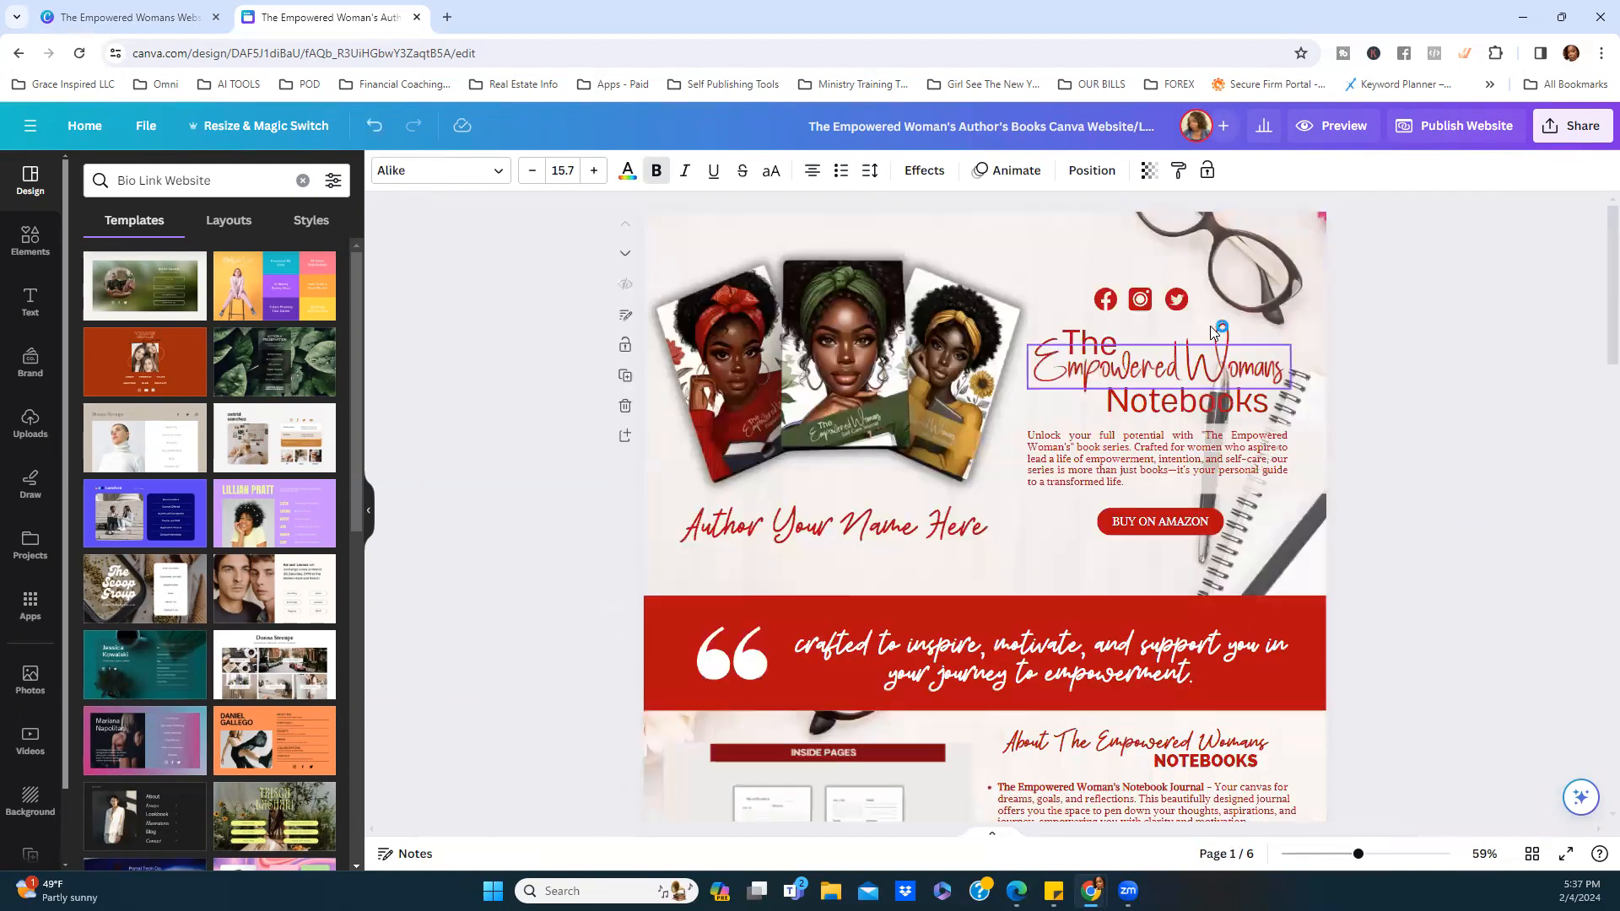
Link the Facebook icon to the author's Facebook profile URL.
left_click(1109, 301)
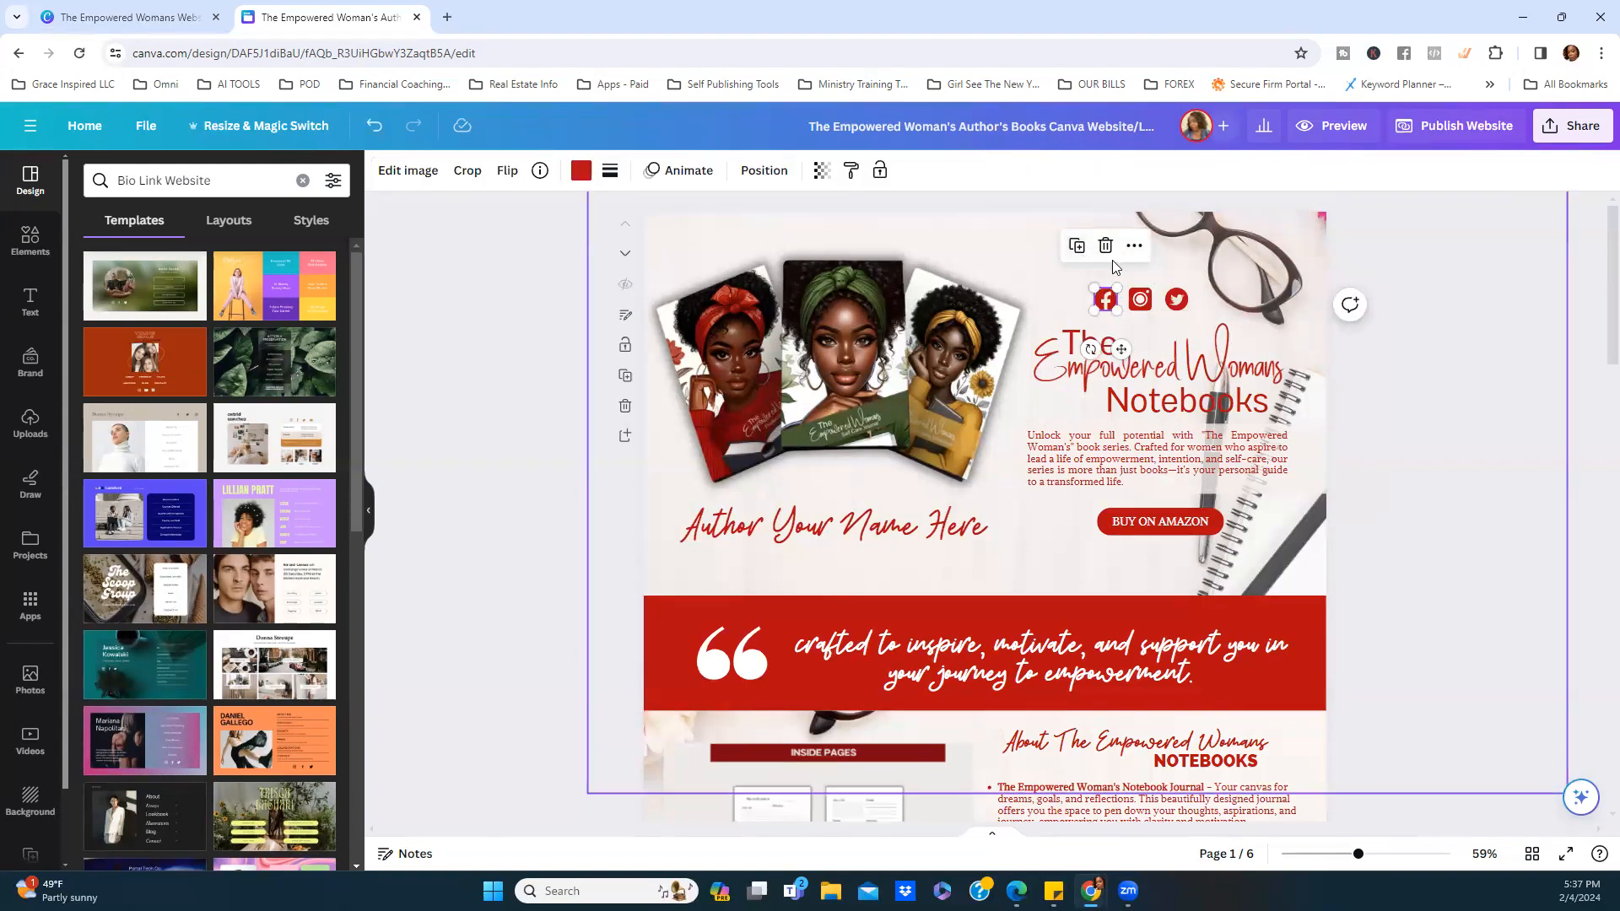
left_click(1135, 246)
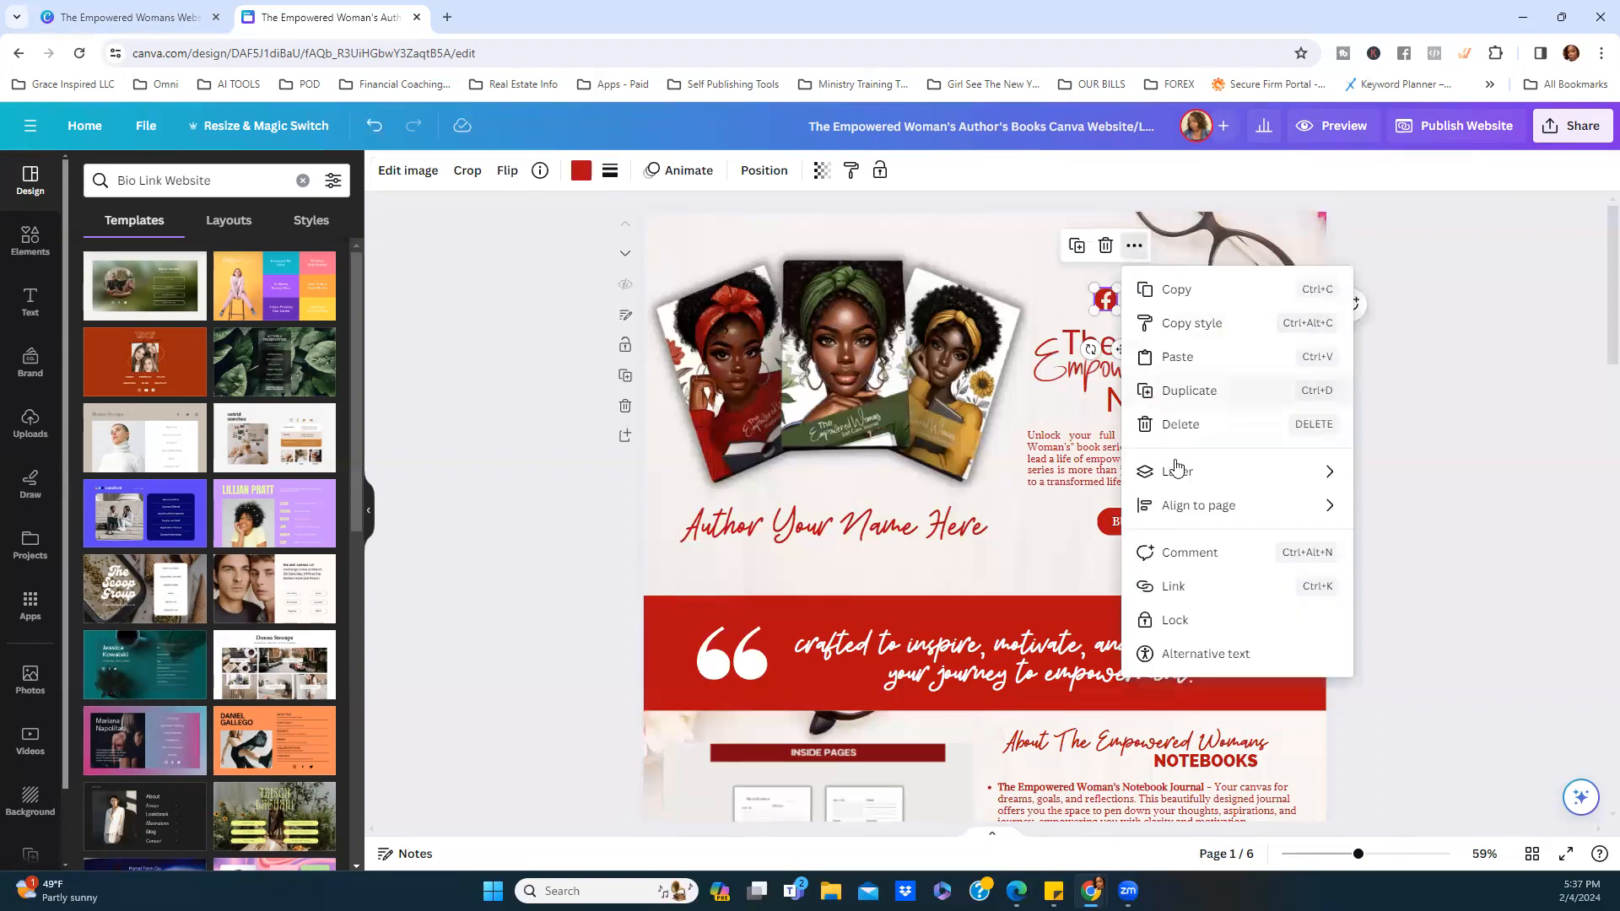
left_click(1171, 585)
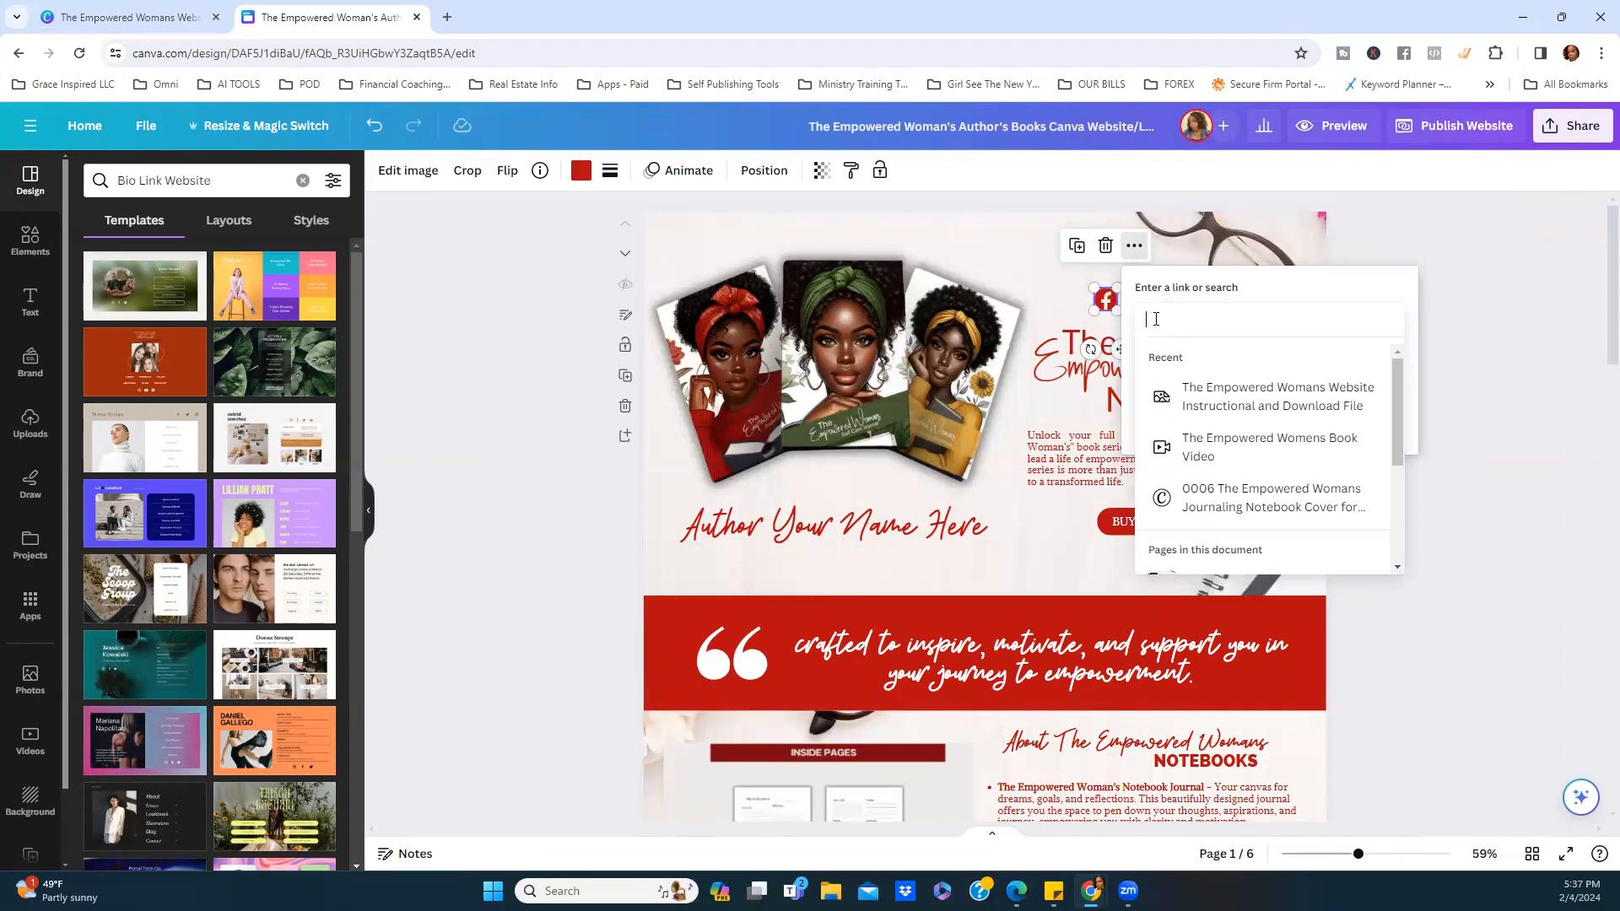
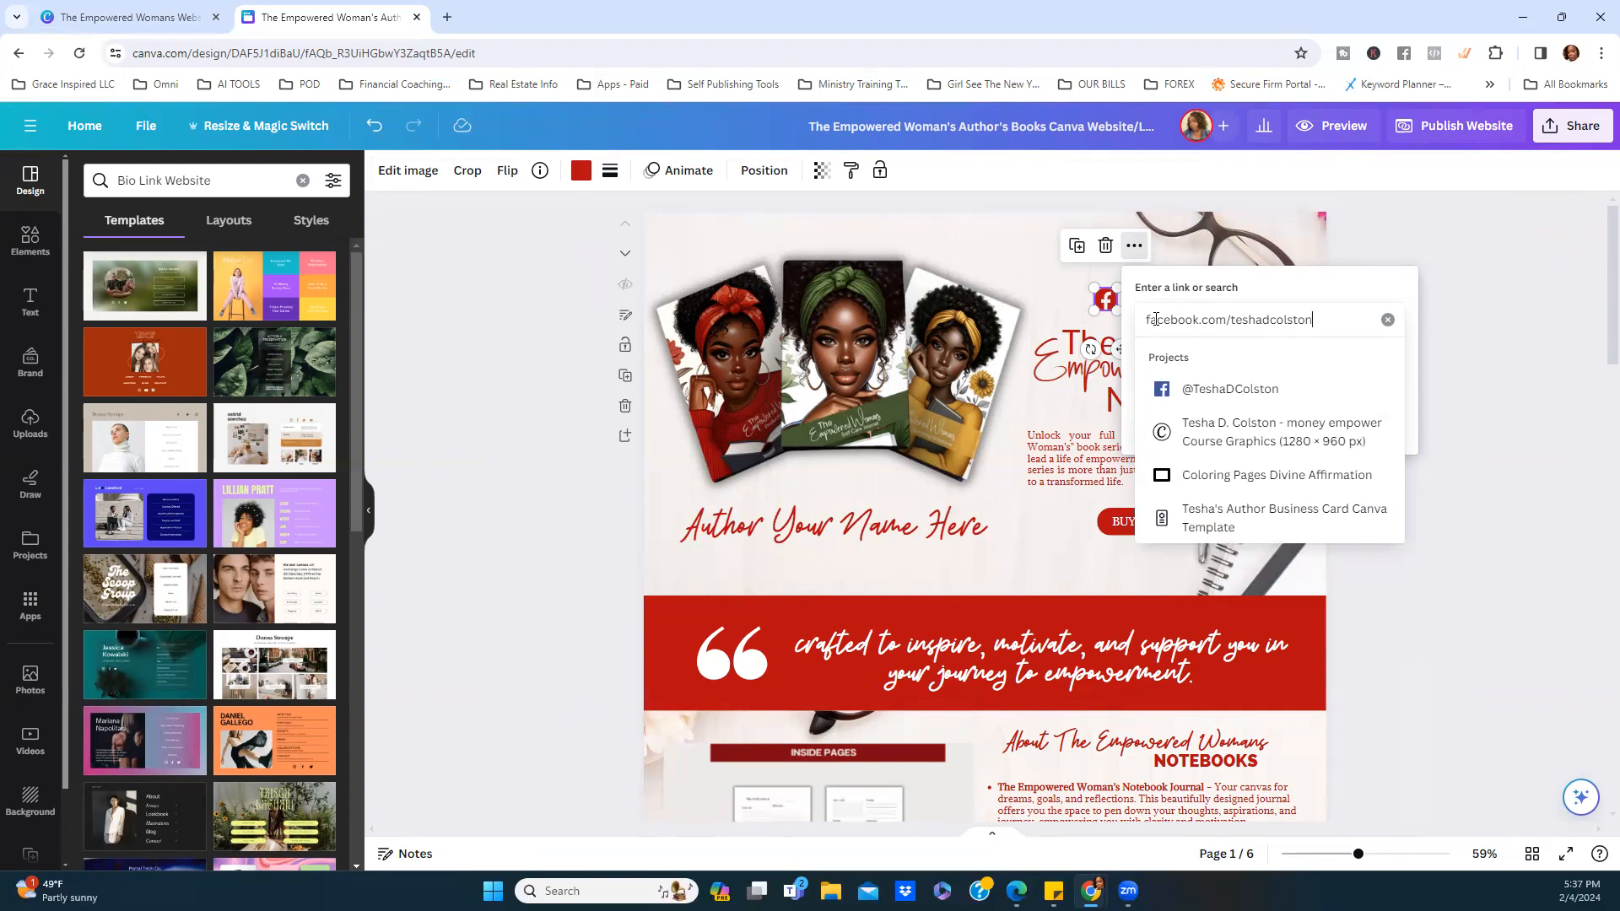
key("Return")
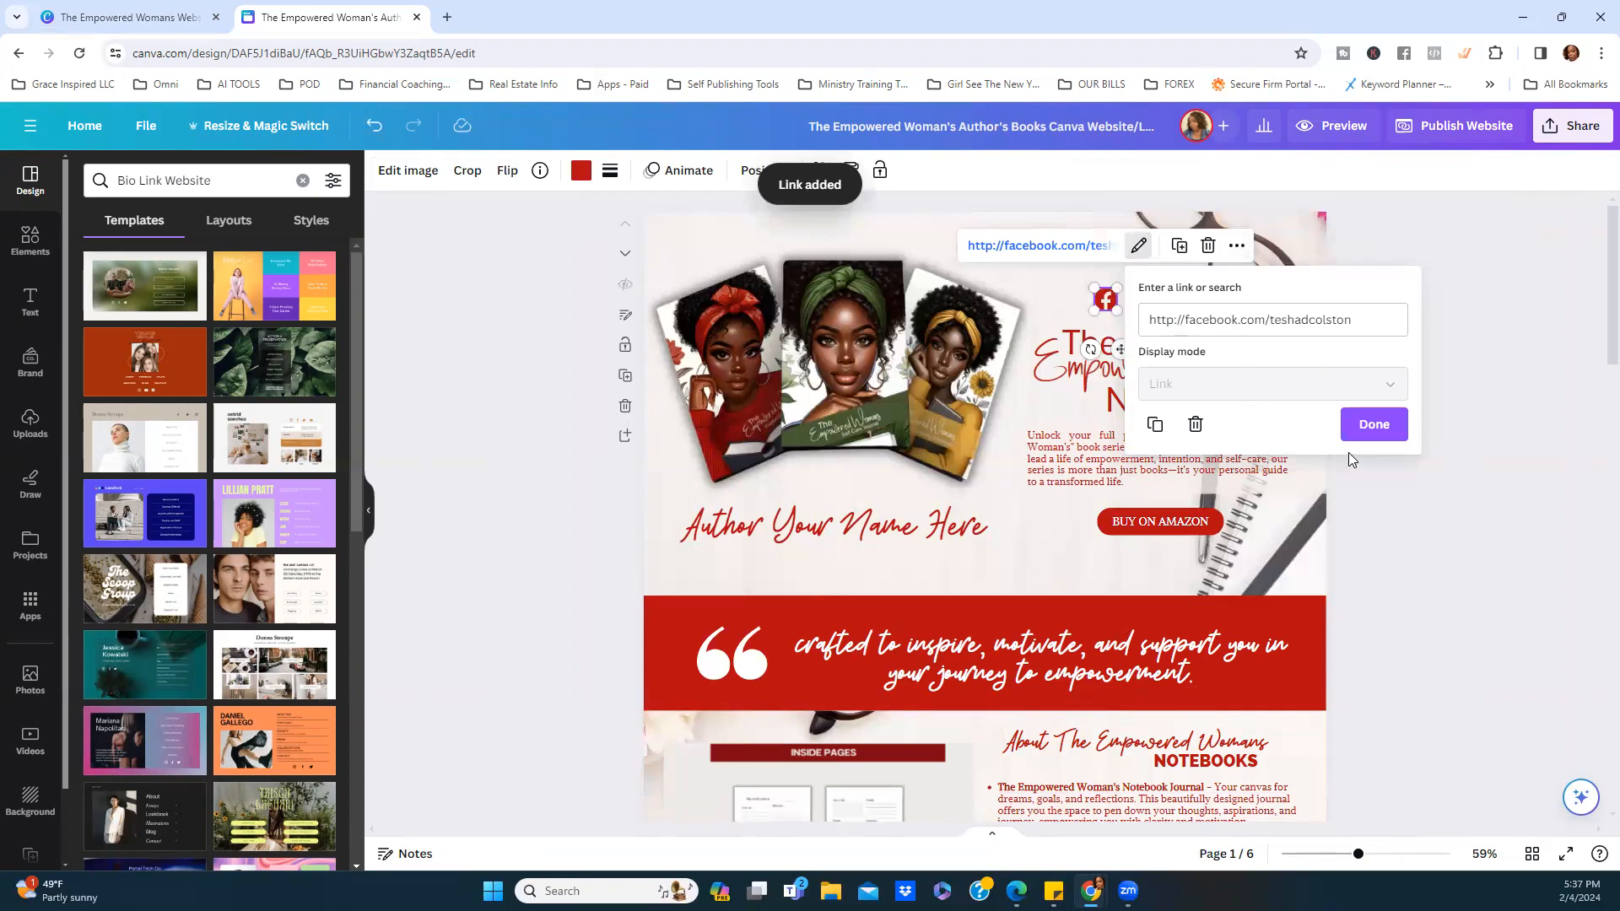
left_click(1360, 426)
left_click(1423, 466)
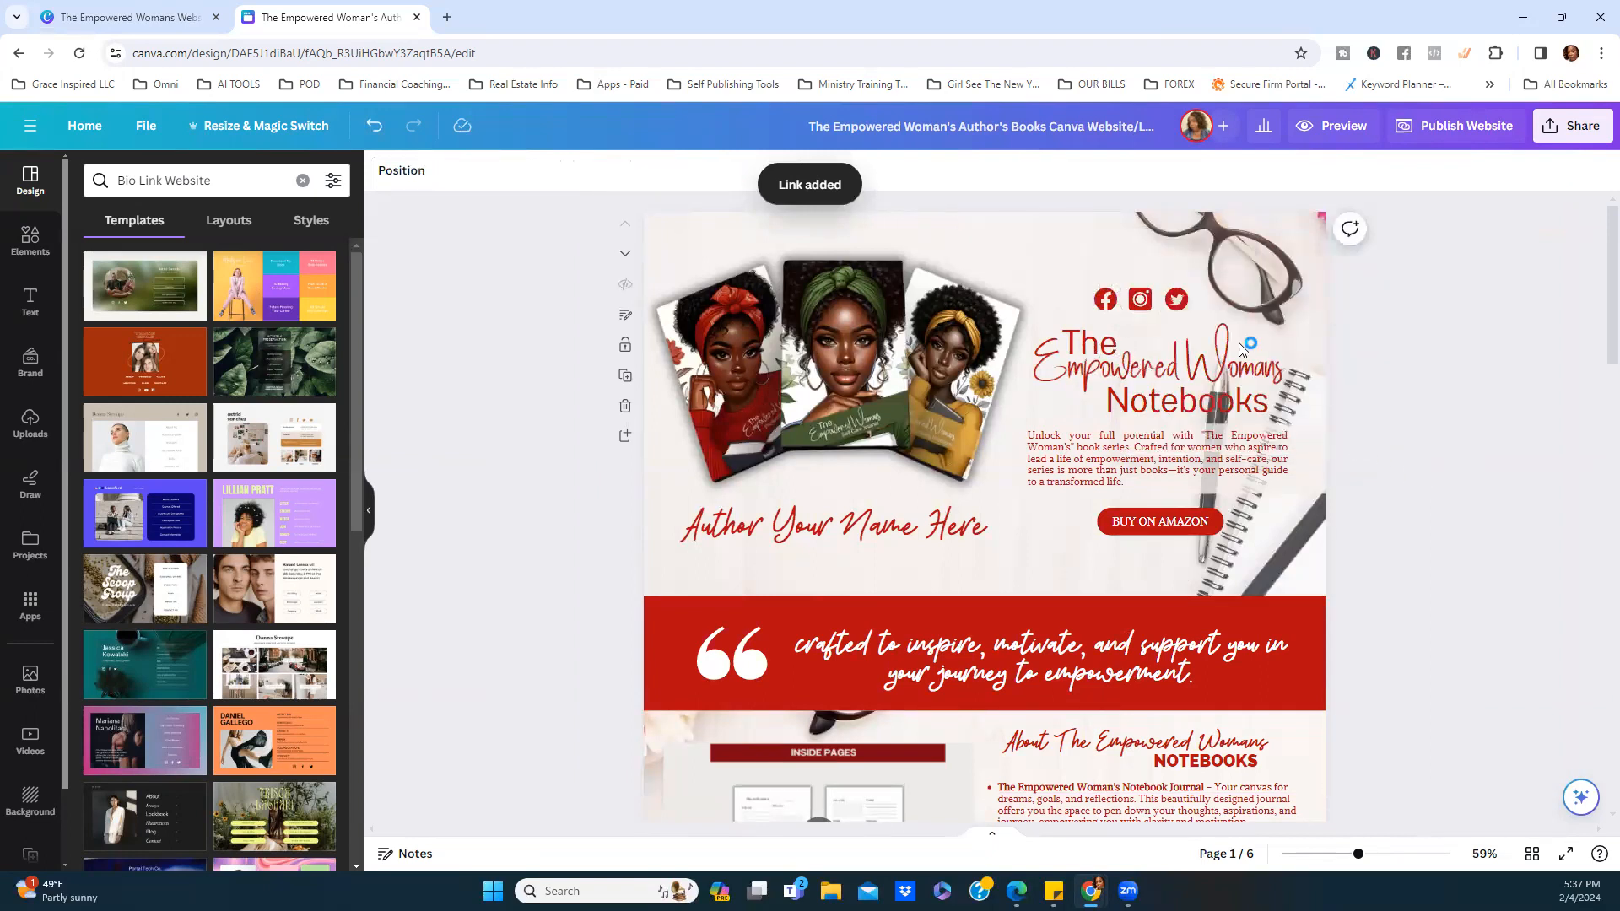
Verify the Facebook icon's new link, comparing it with the Instagram icon.
left_click(1102, 300)
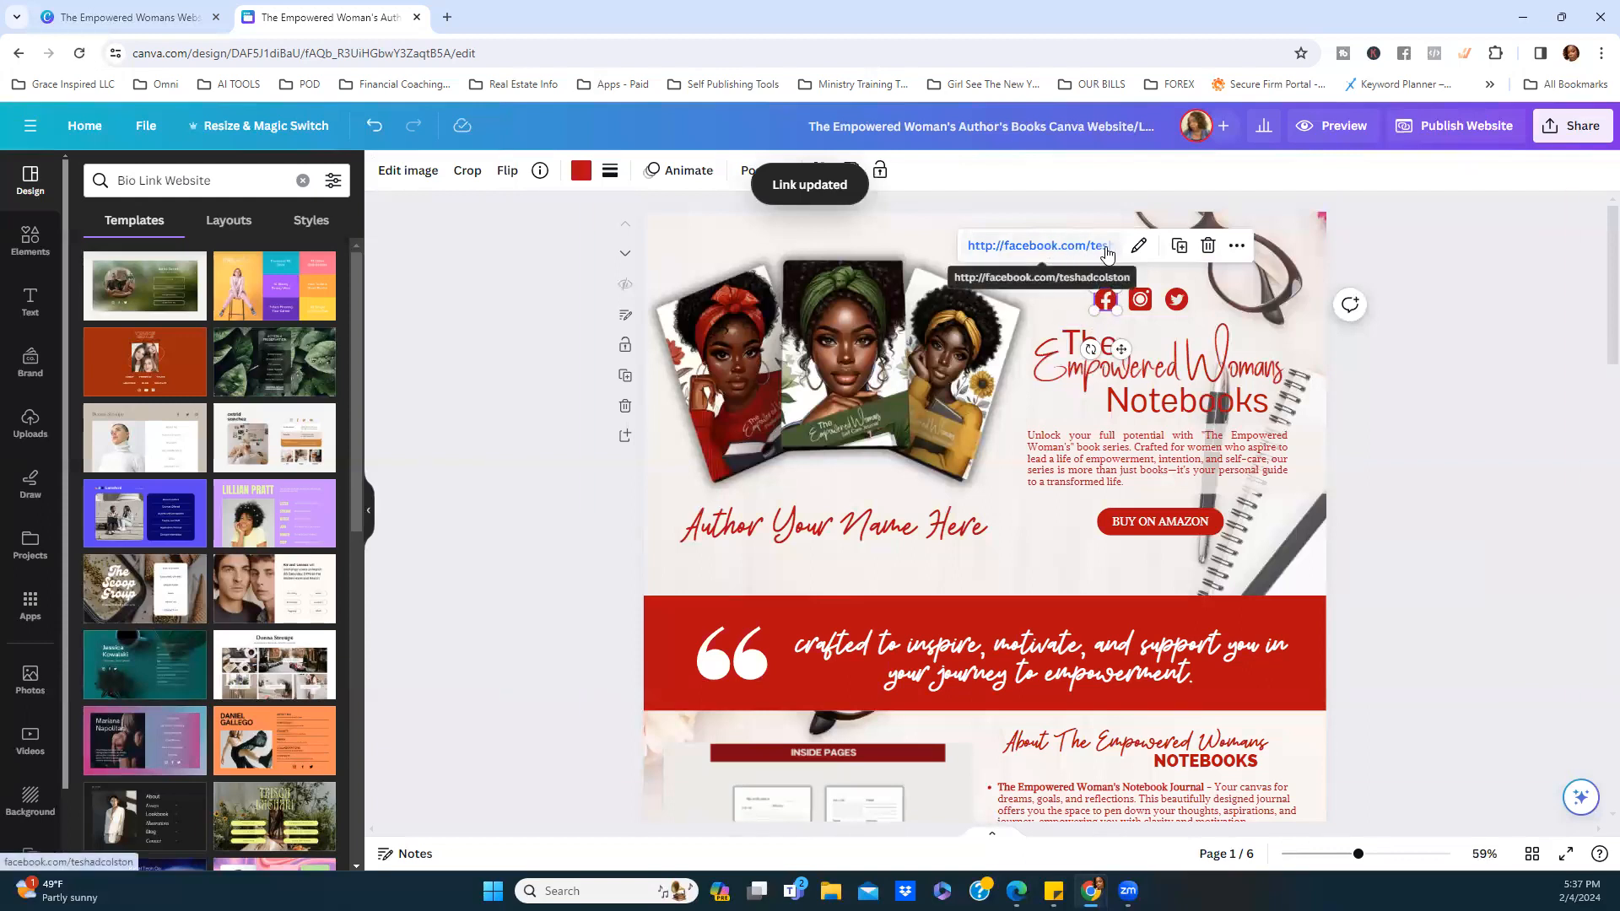
left_click(1138, 304)
left_click(1105, 300)
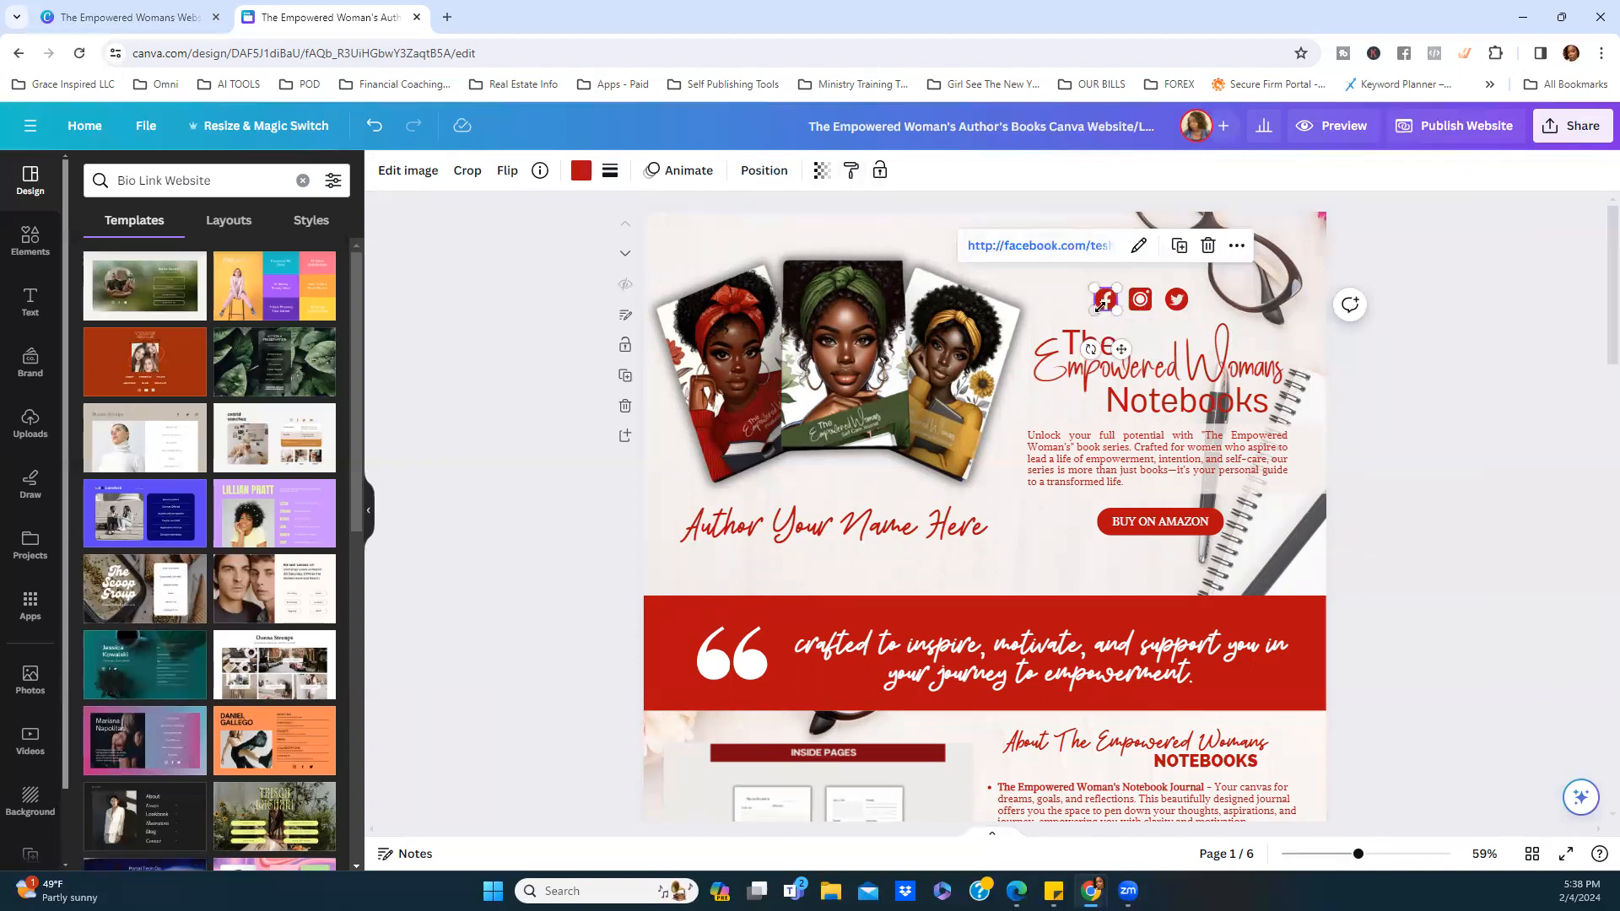
left_click(370, 126)
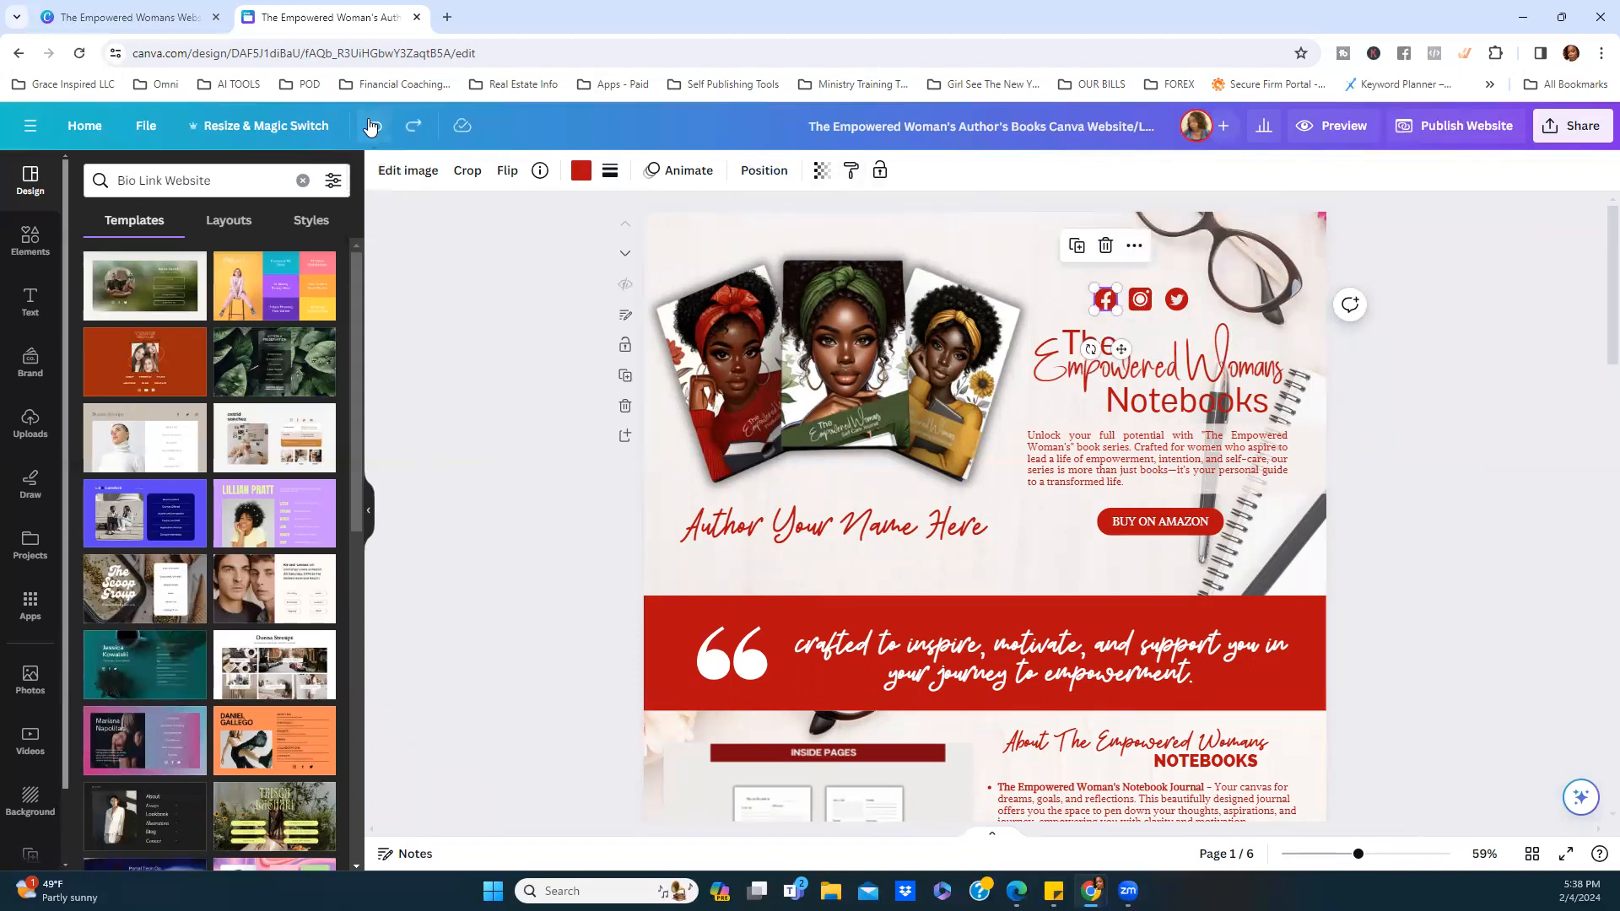
left_click(523, 273)
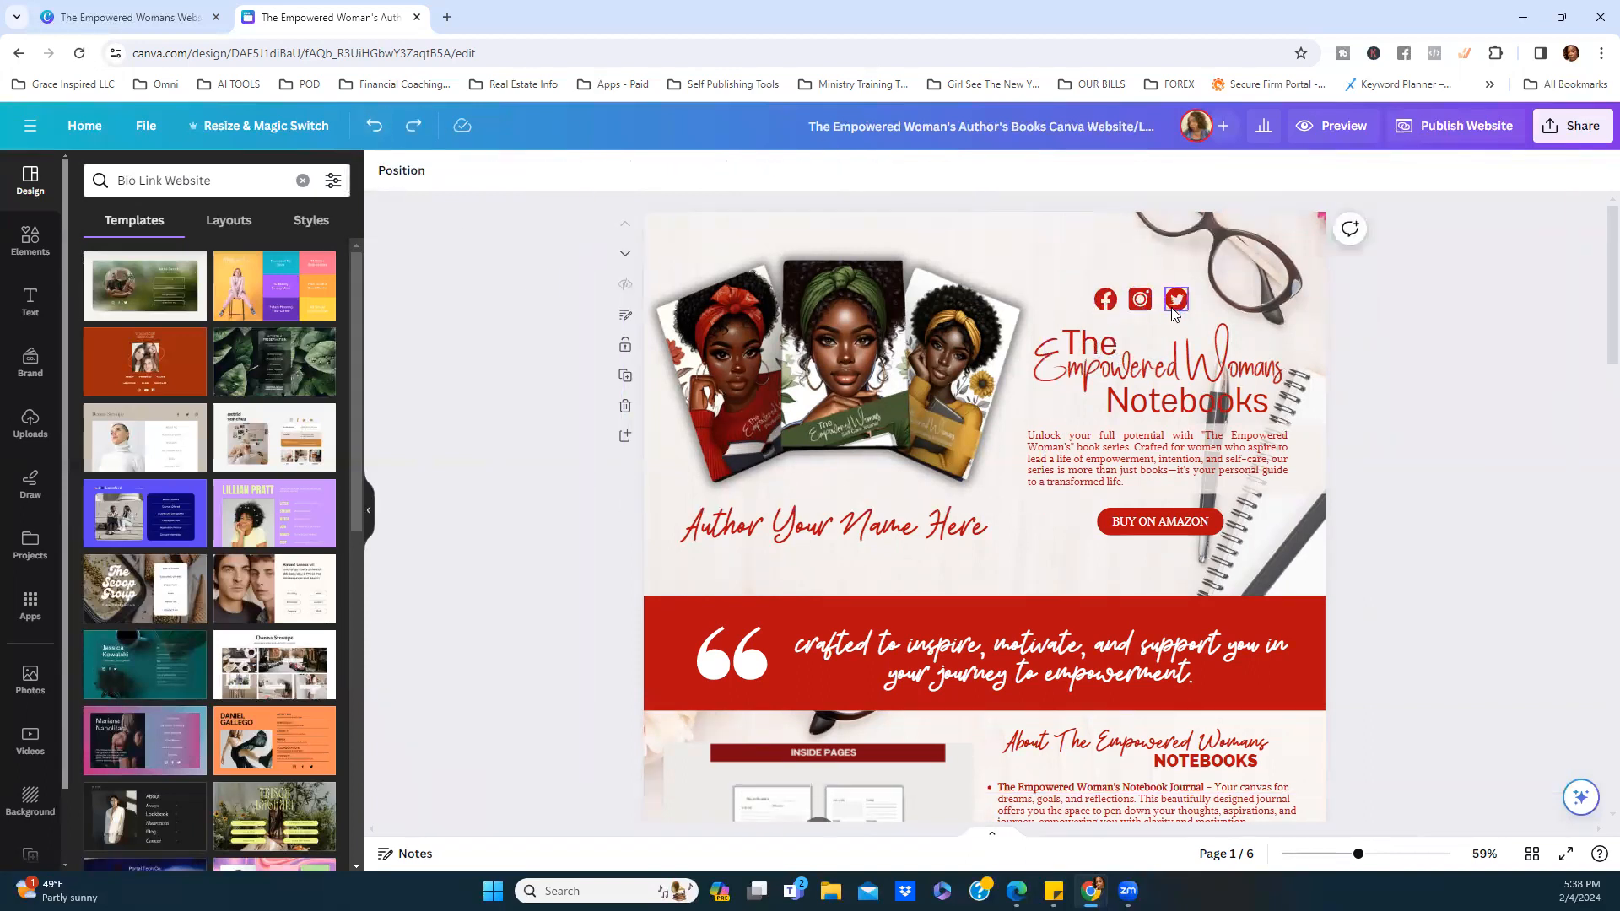
Inspect the Twitter and Instagram icons one at a time.
left_click(1176, 301)
left_click(1107, 301)
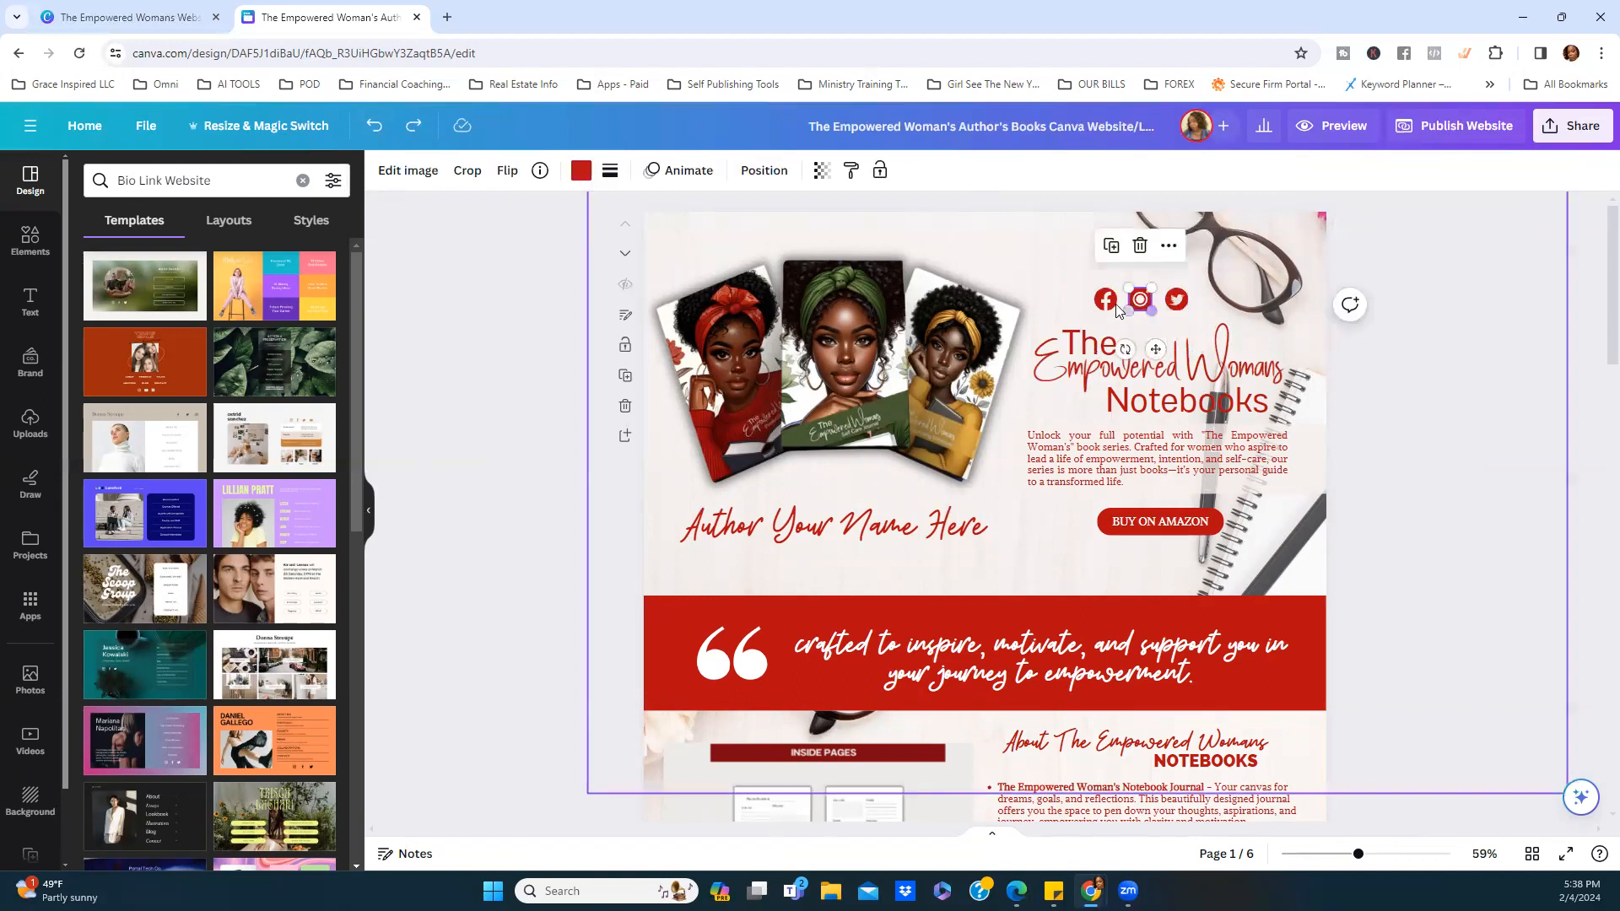
left_click(1405, 351)
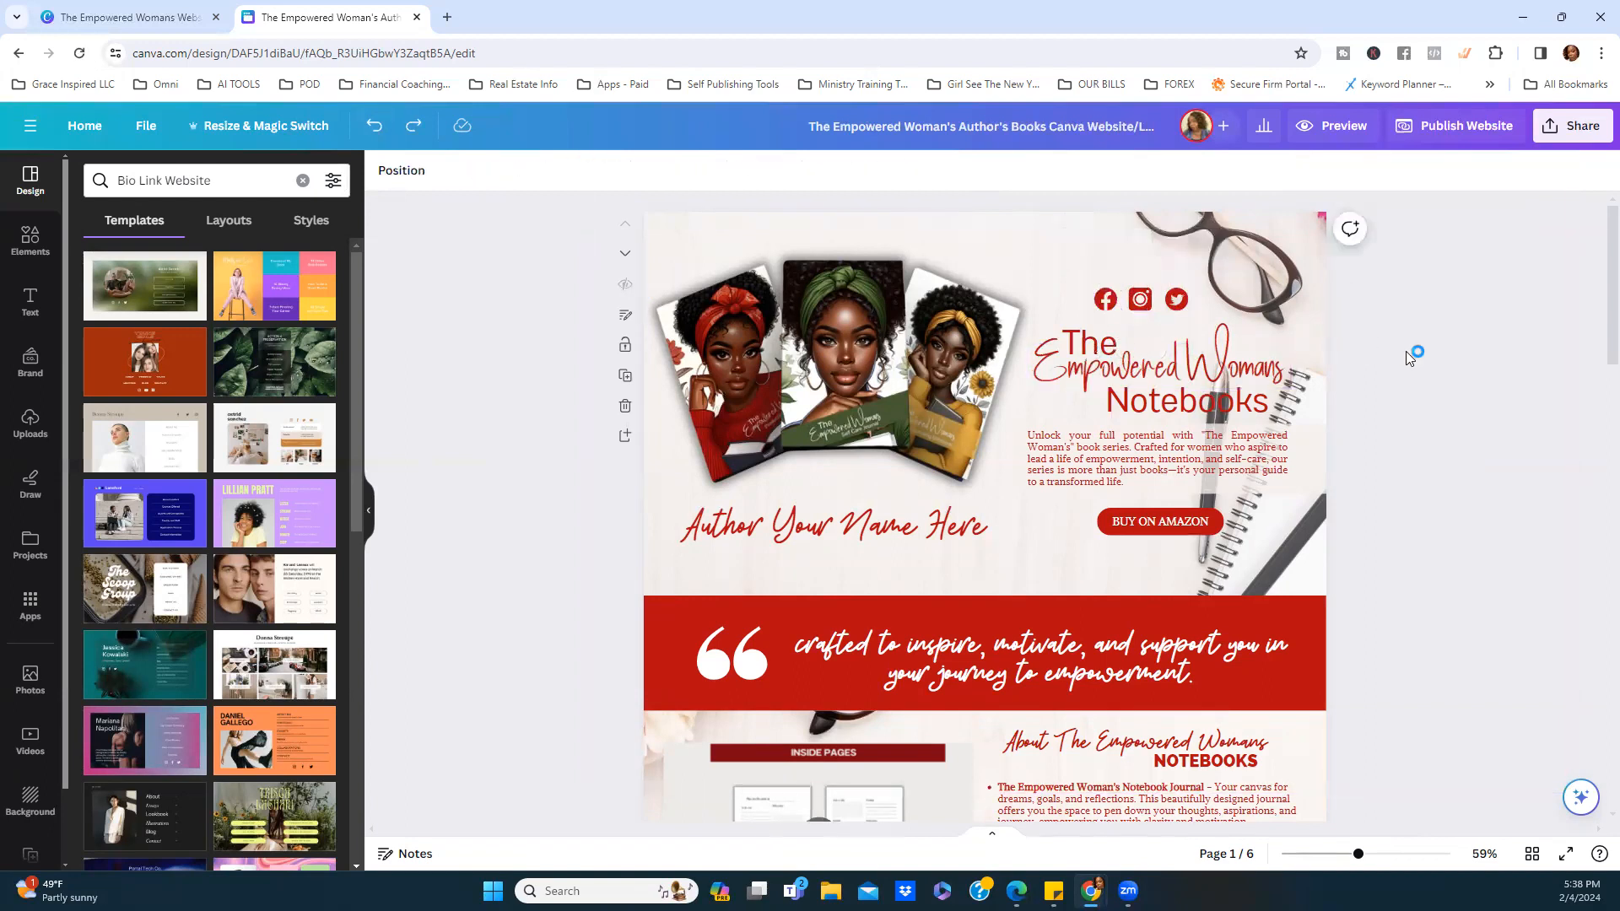
left_click(1174, 301)
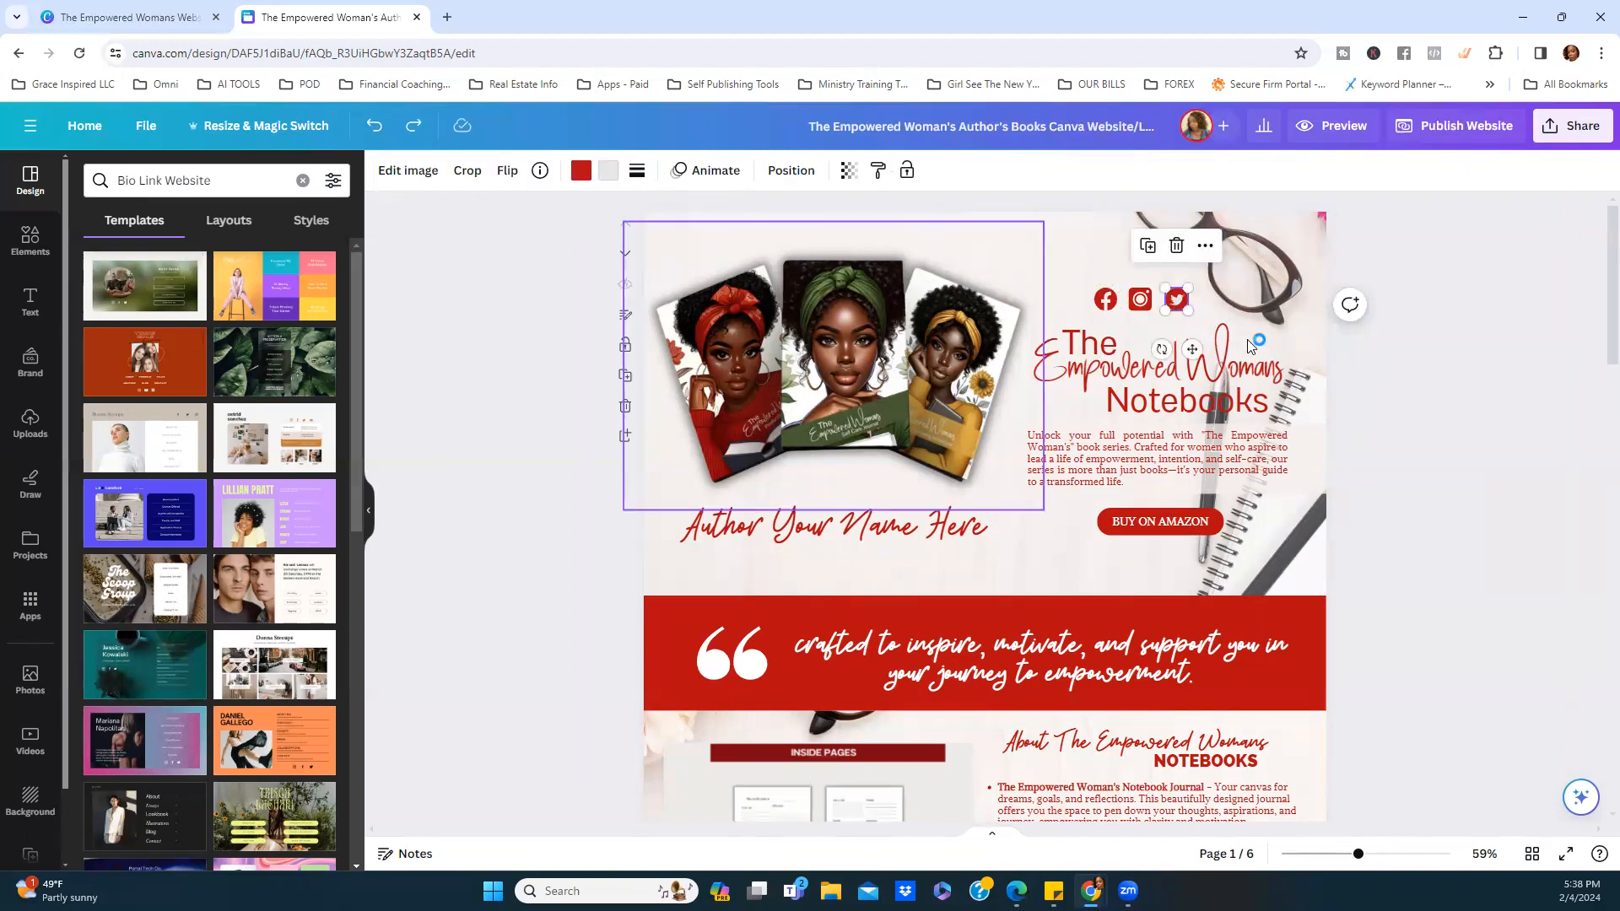
left_click(1382, 412)
left_click(1180, 302)
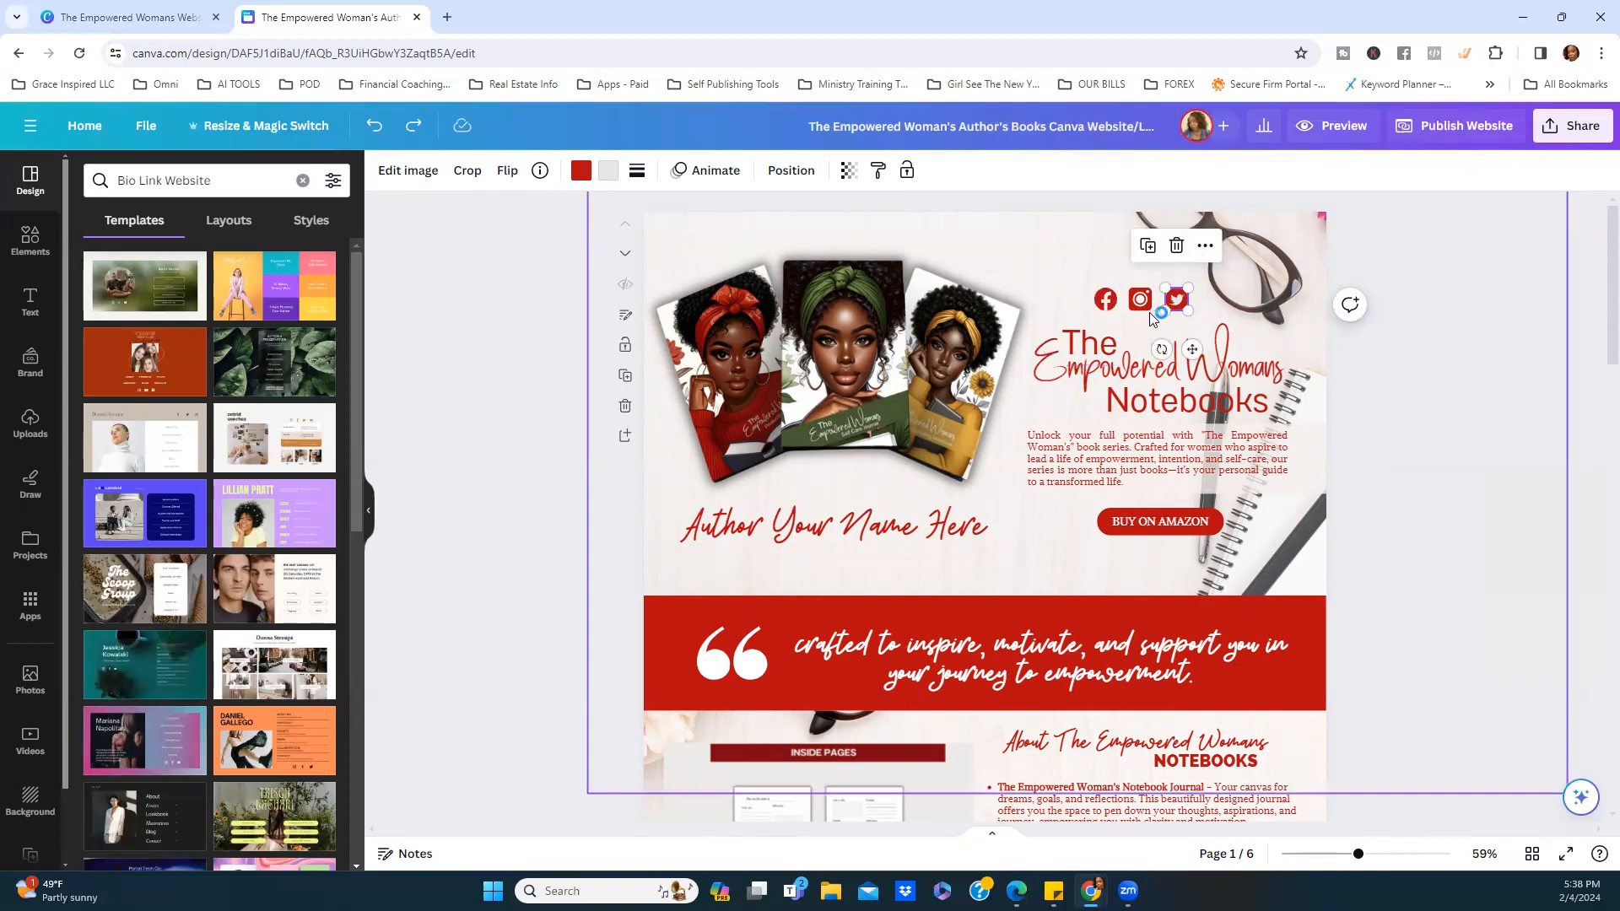
left_click(1427, 401)
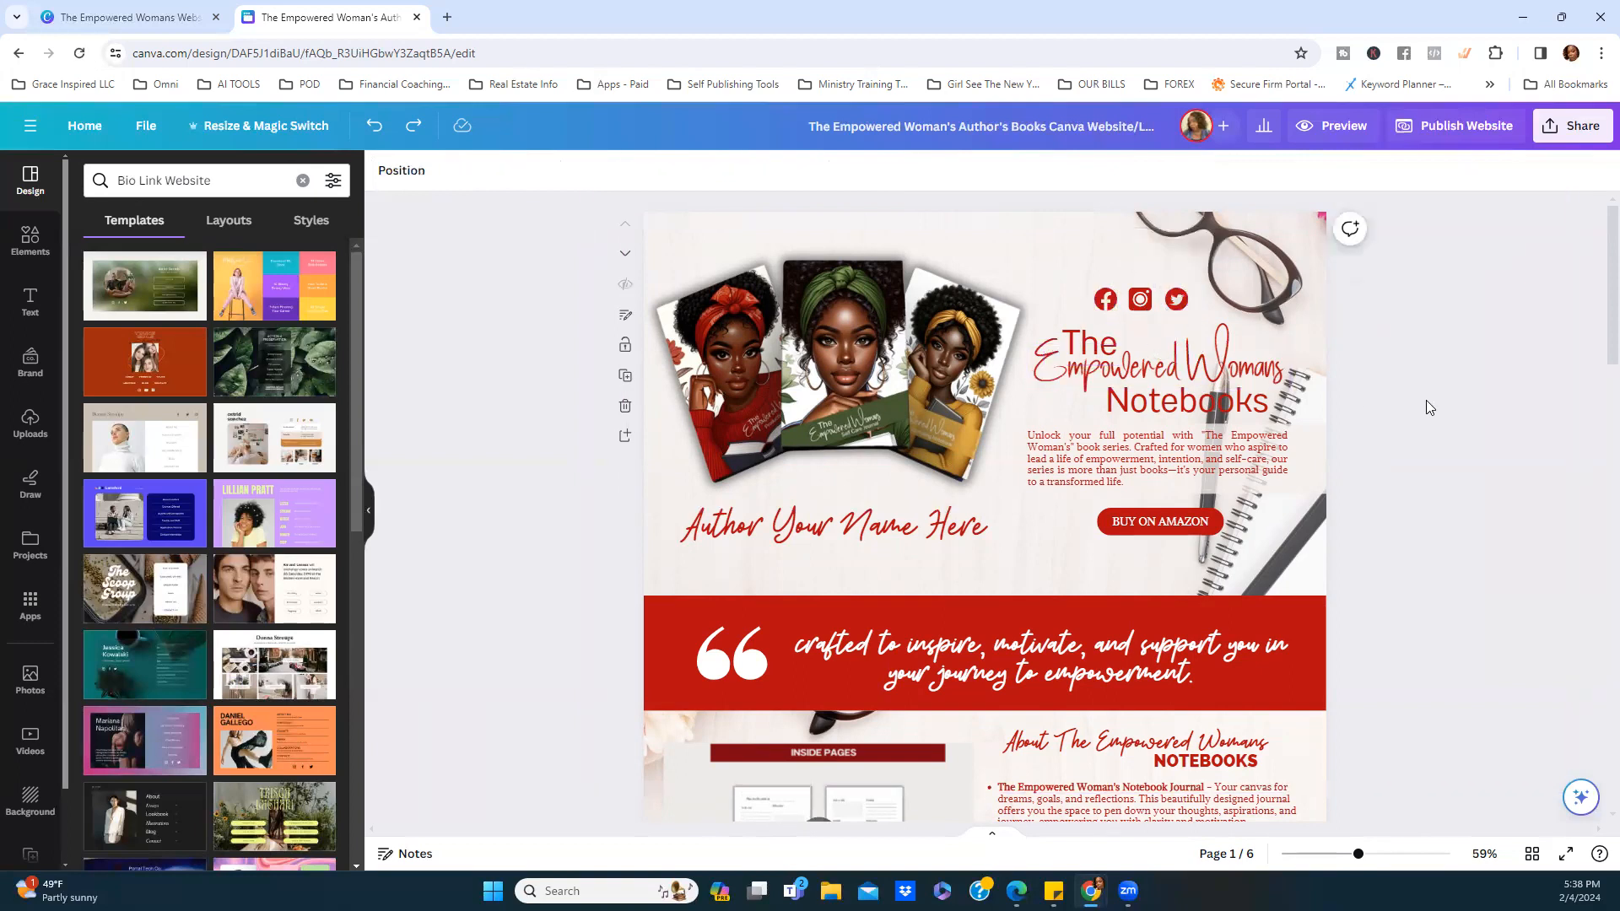
Delete the Twitter icon and undo an accidental background photo move.
left_click(1178, 308)
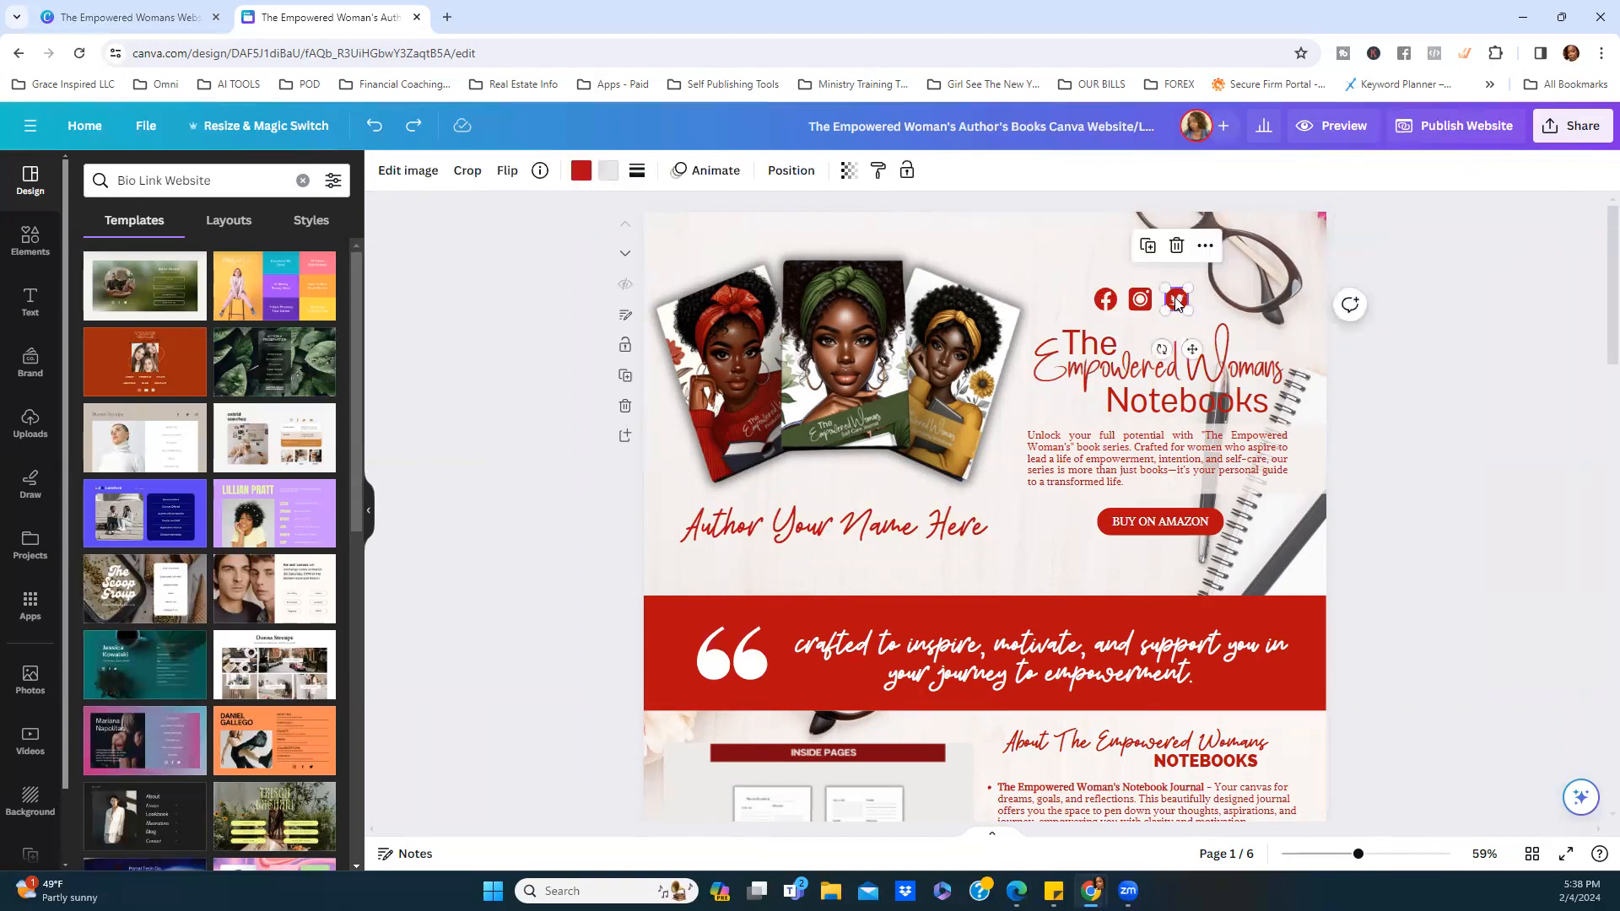
left_click(1176, 246)
left_click_drag(1082, 274, 1158, 317)
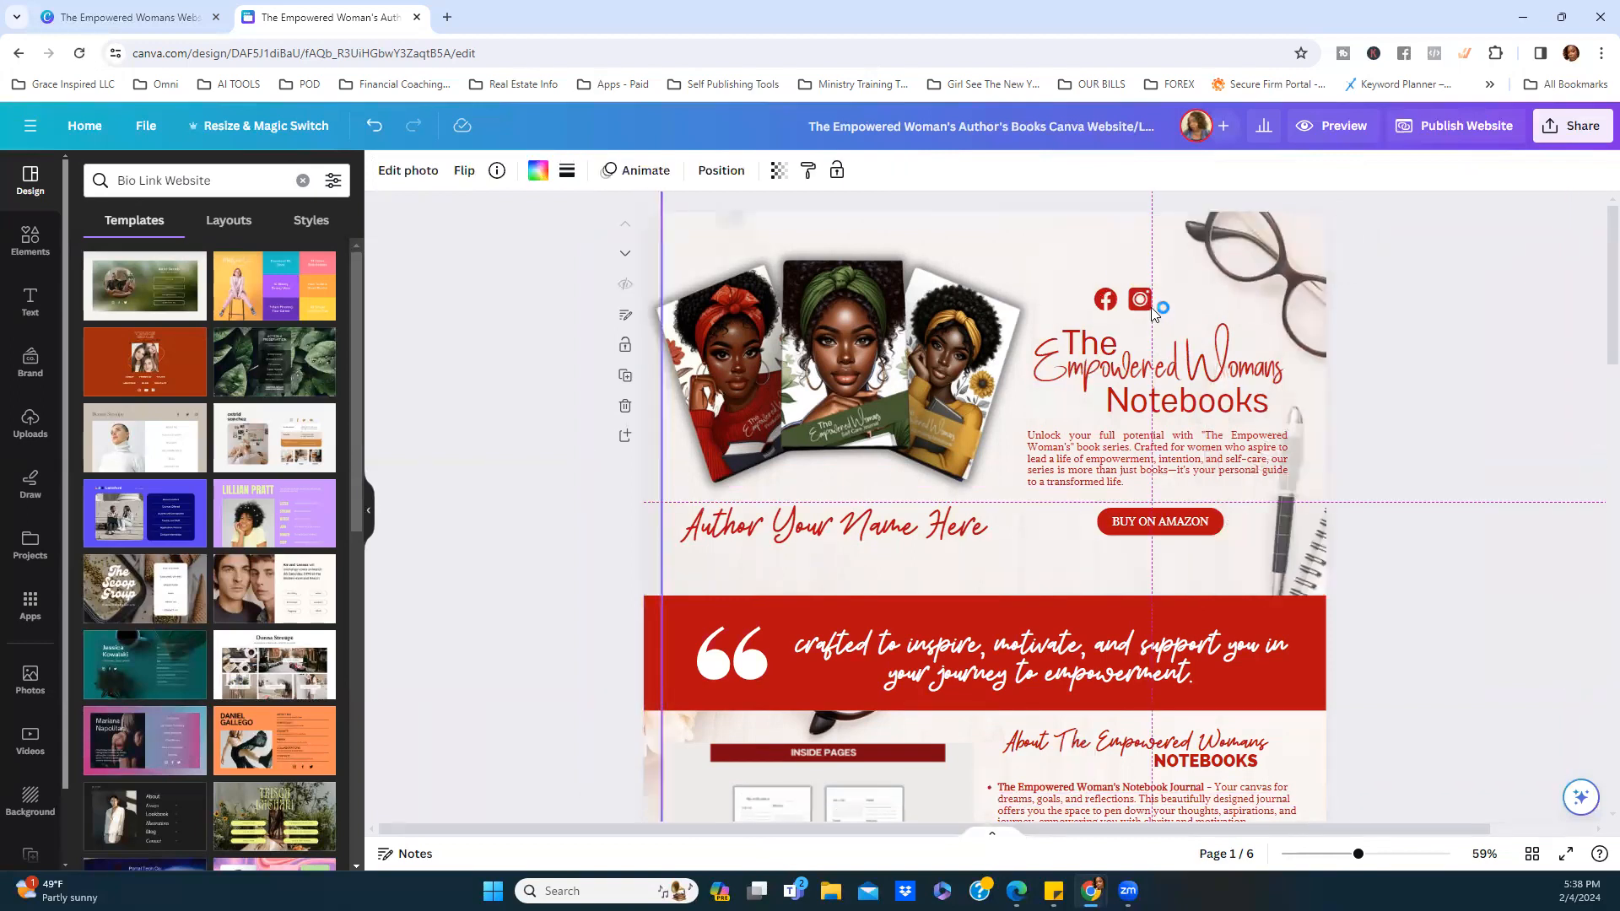
key("ctrl+z")
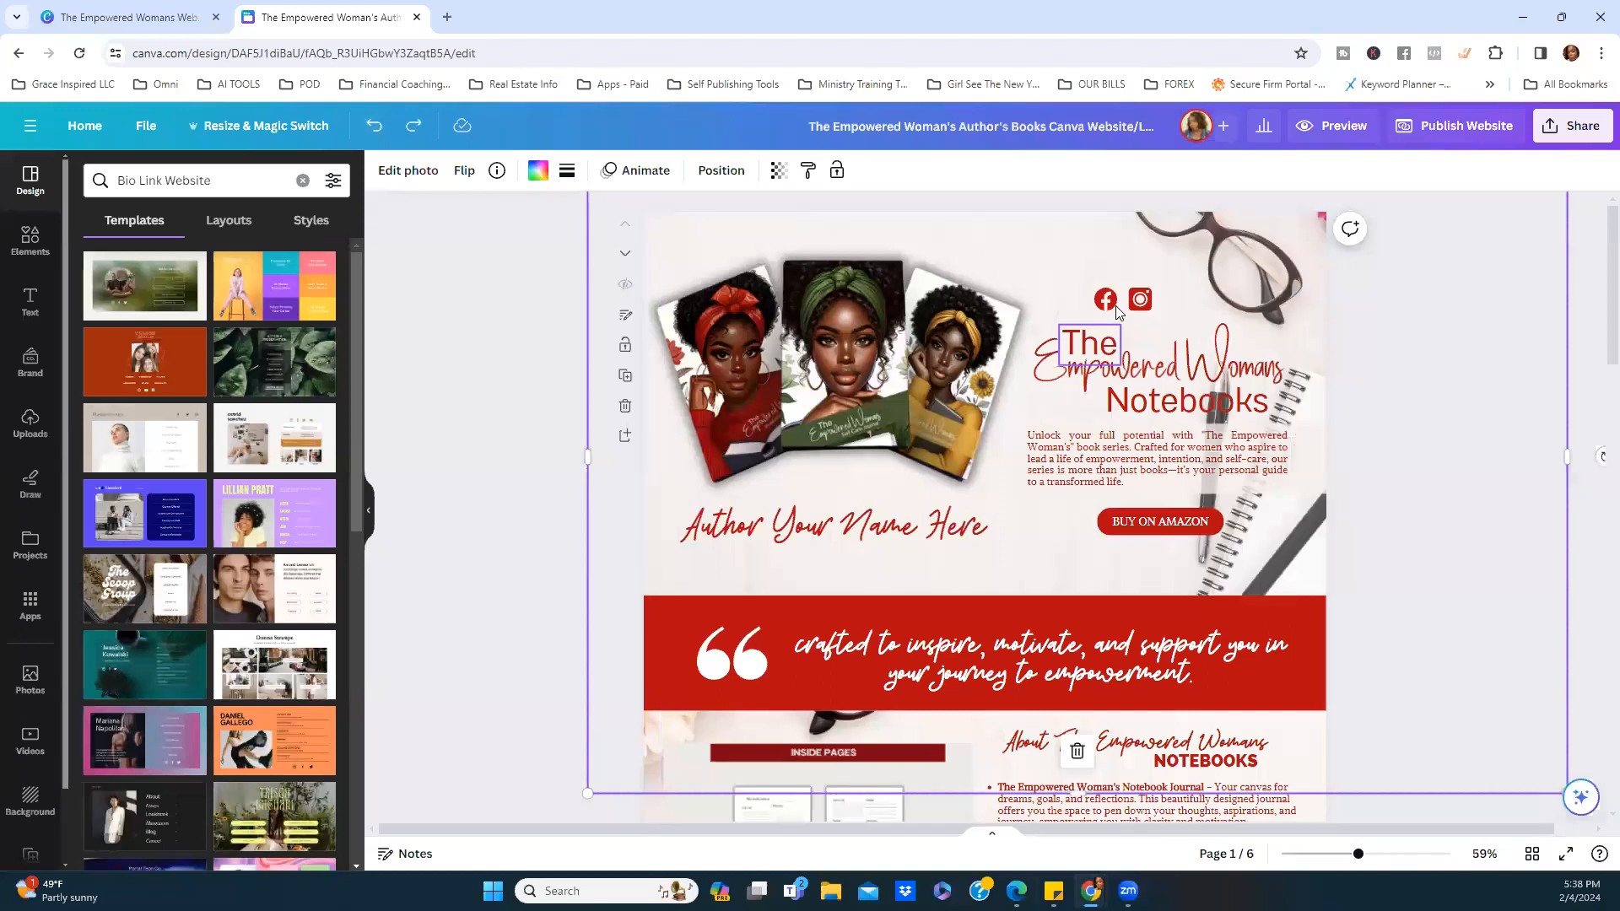
Try enlarging the Facebook and Instagram icons, then undo back to restore Twitter.
left_click(1105, 300)
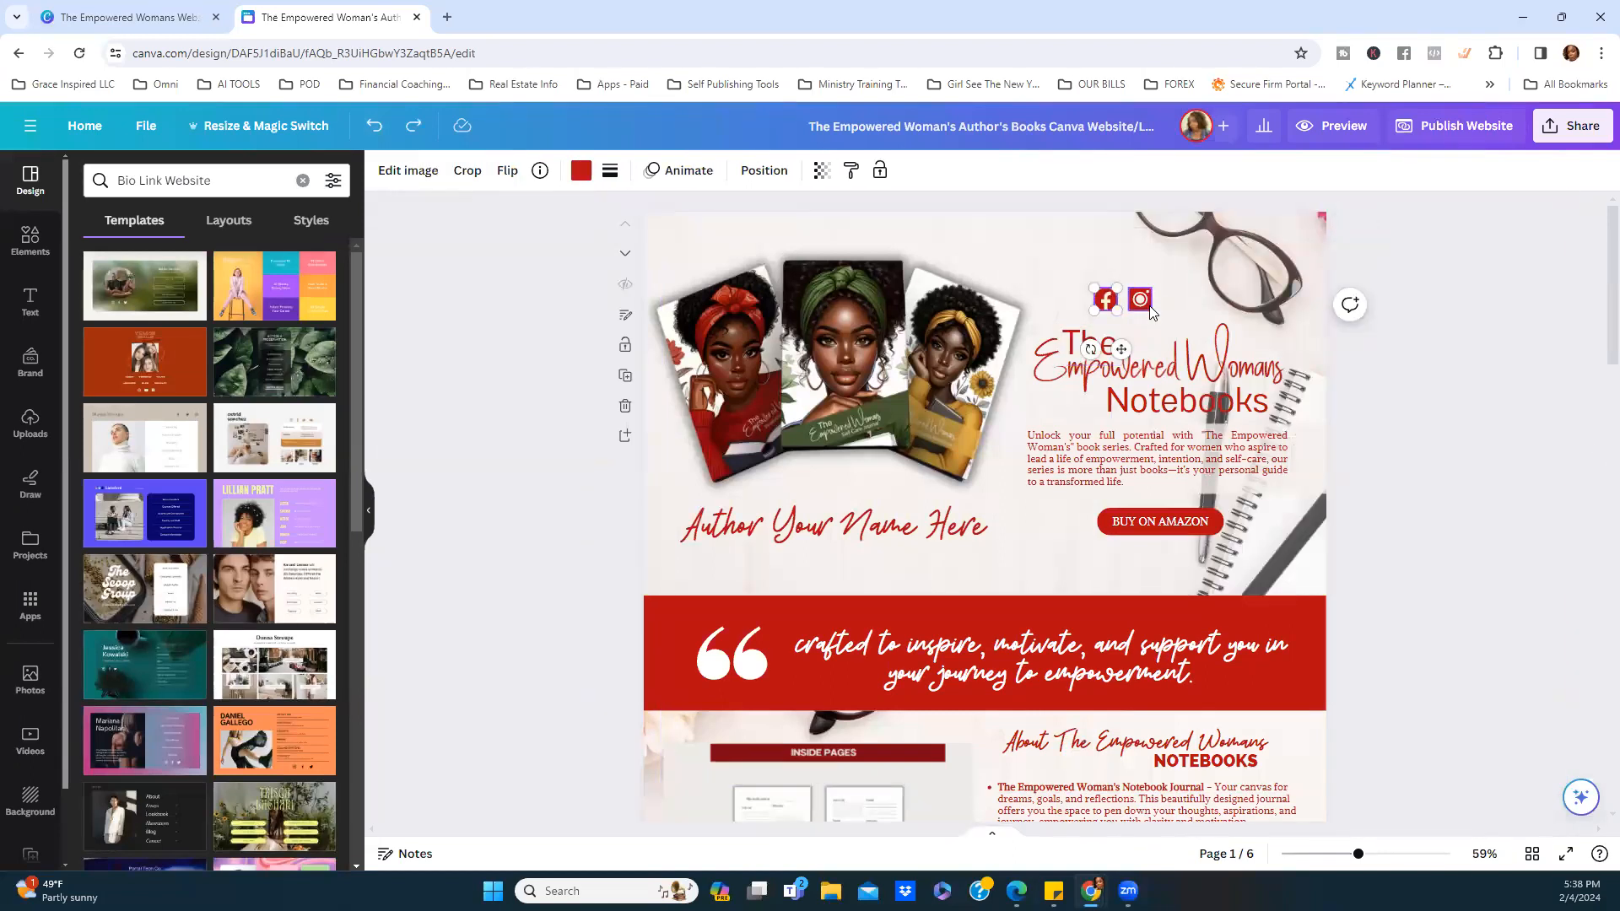
left_click(1150, 310, "shift")
left_click_drag(1150, 308, 1177, 321)
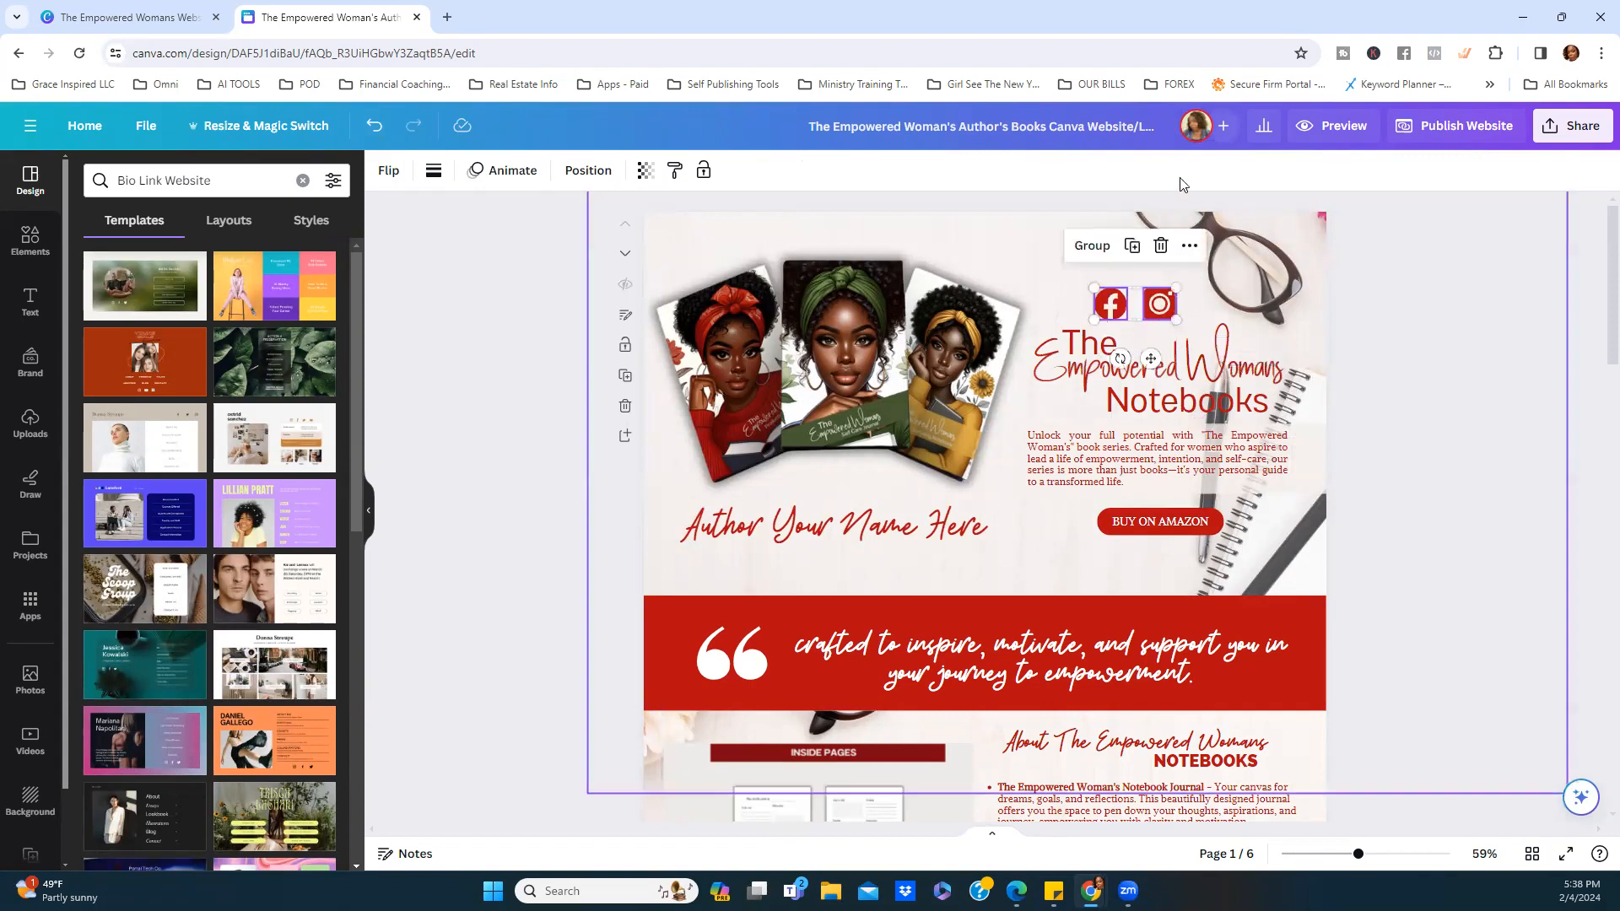
left_click(506, 266)
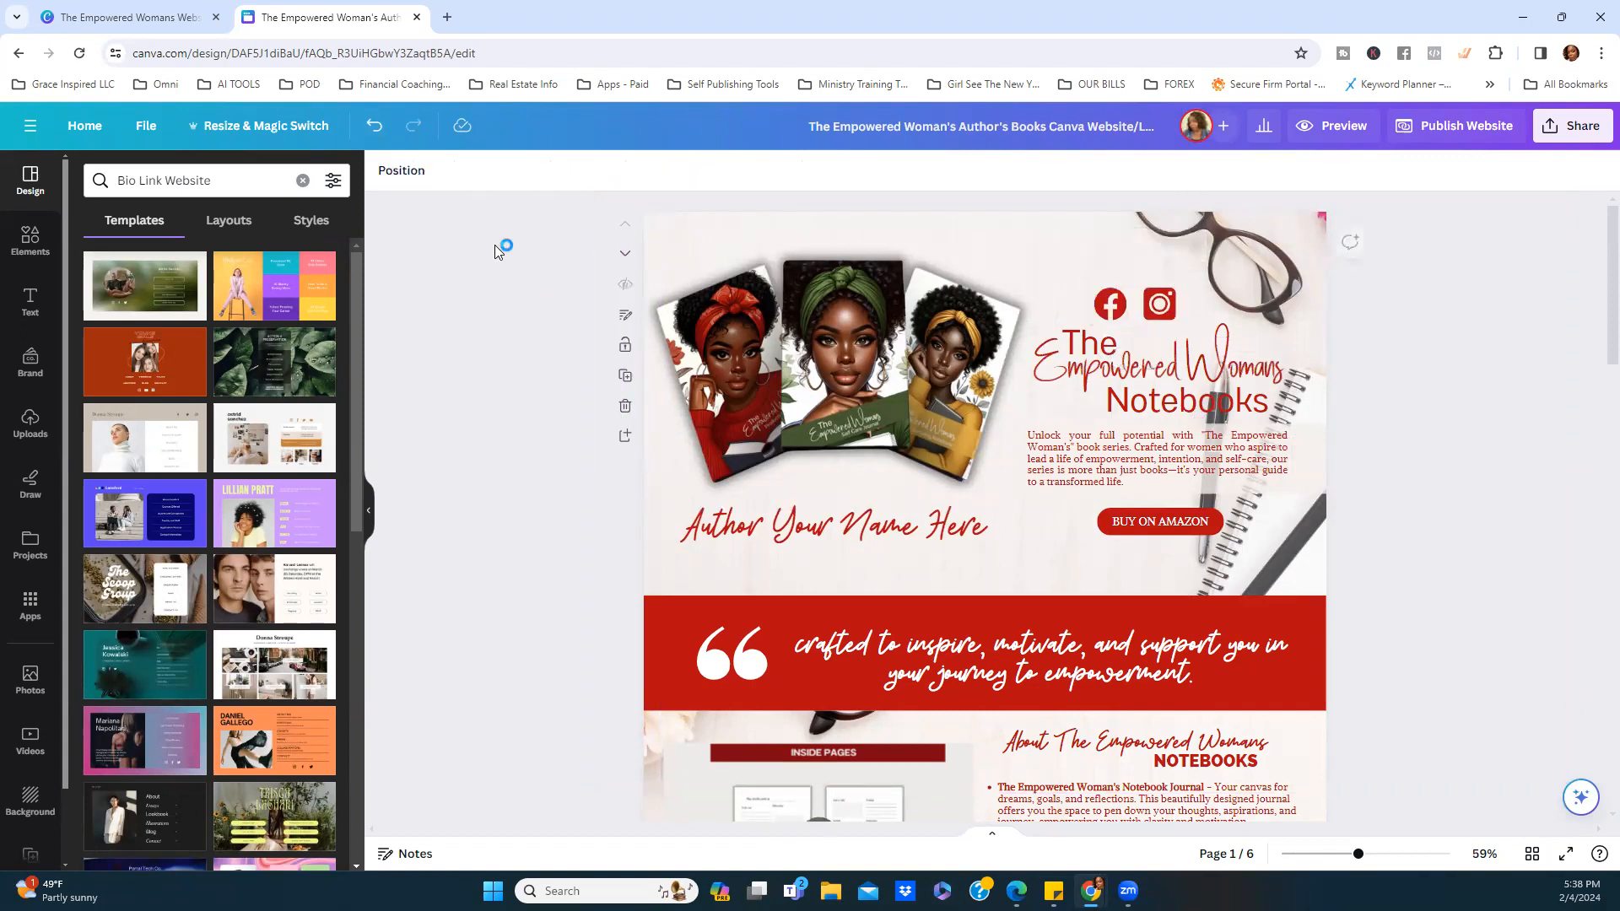
left_click(376, 129)
left_click(376, 128)
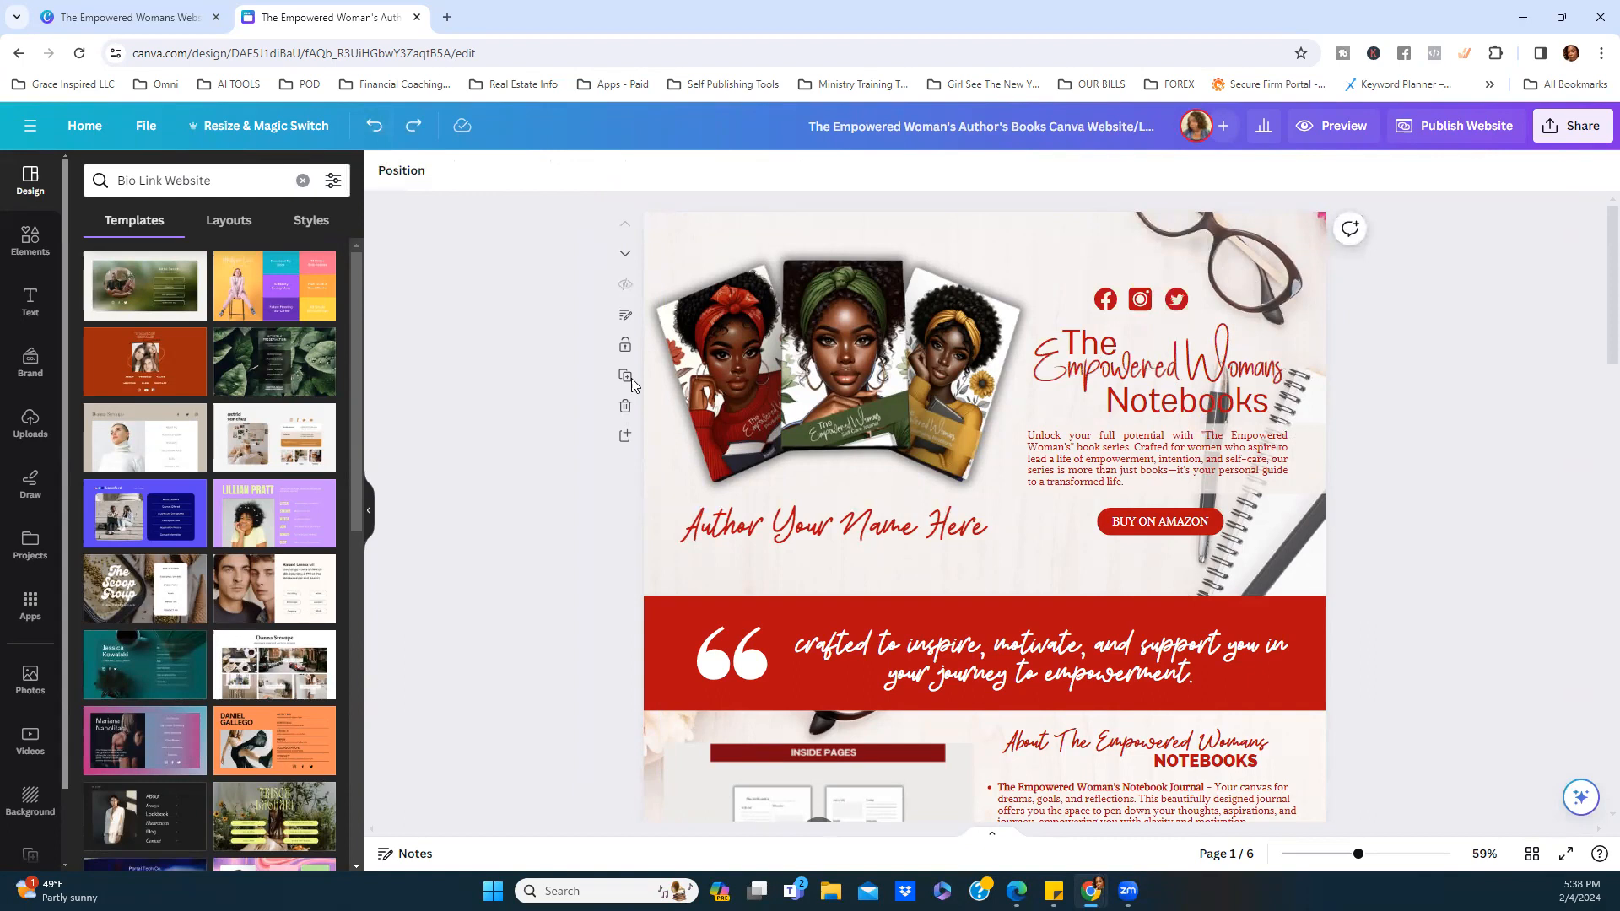
Select the Facebook, Instagram and Twitter icons together.
left_click(1181, 302)
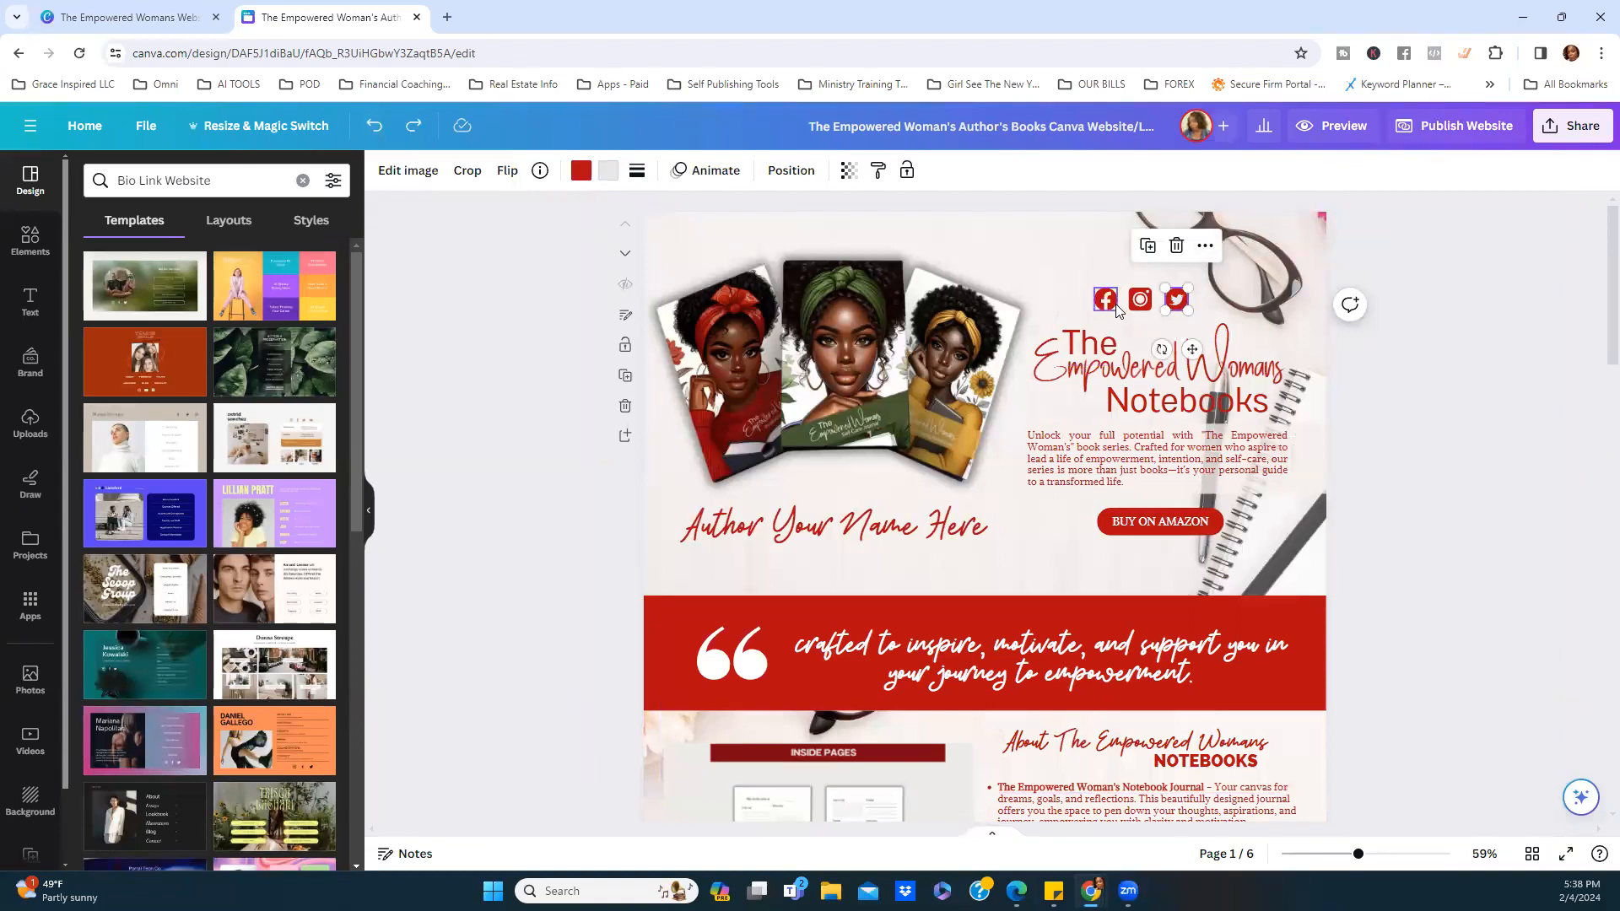
left_click(1106, 300)
left_click(1140, 300)
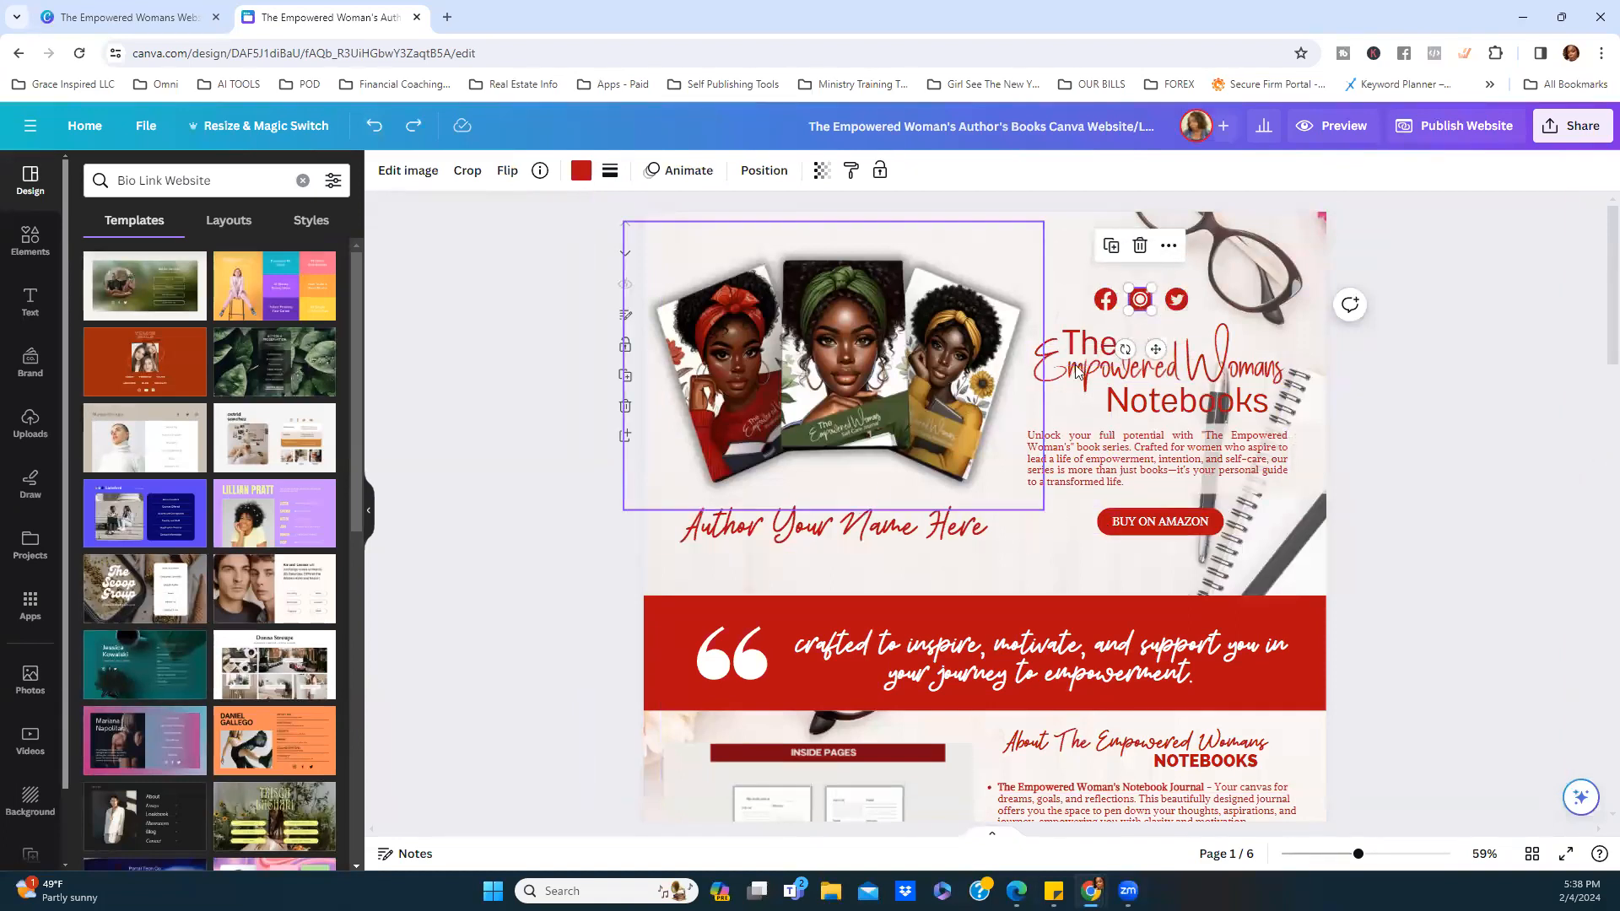
left_click(1112, 303, "shift")
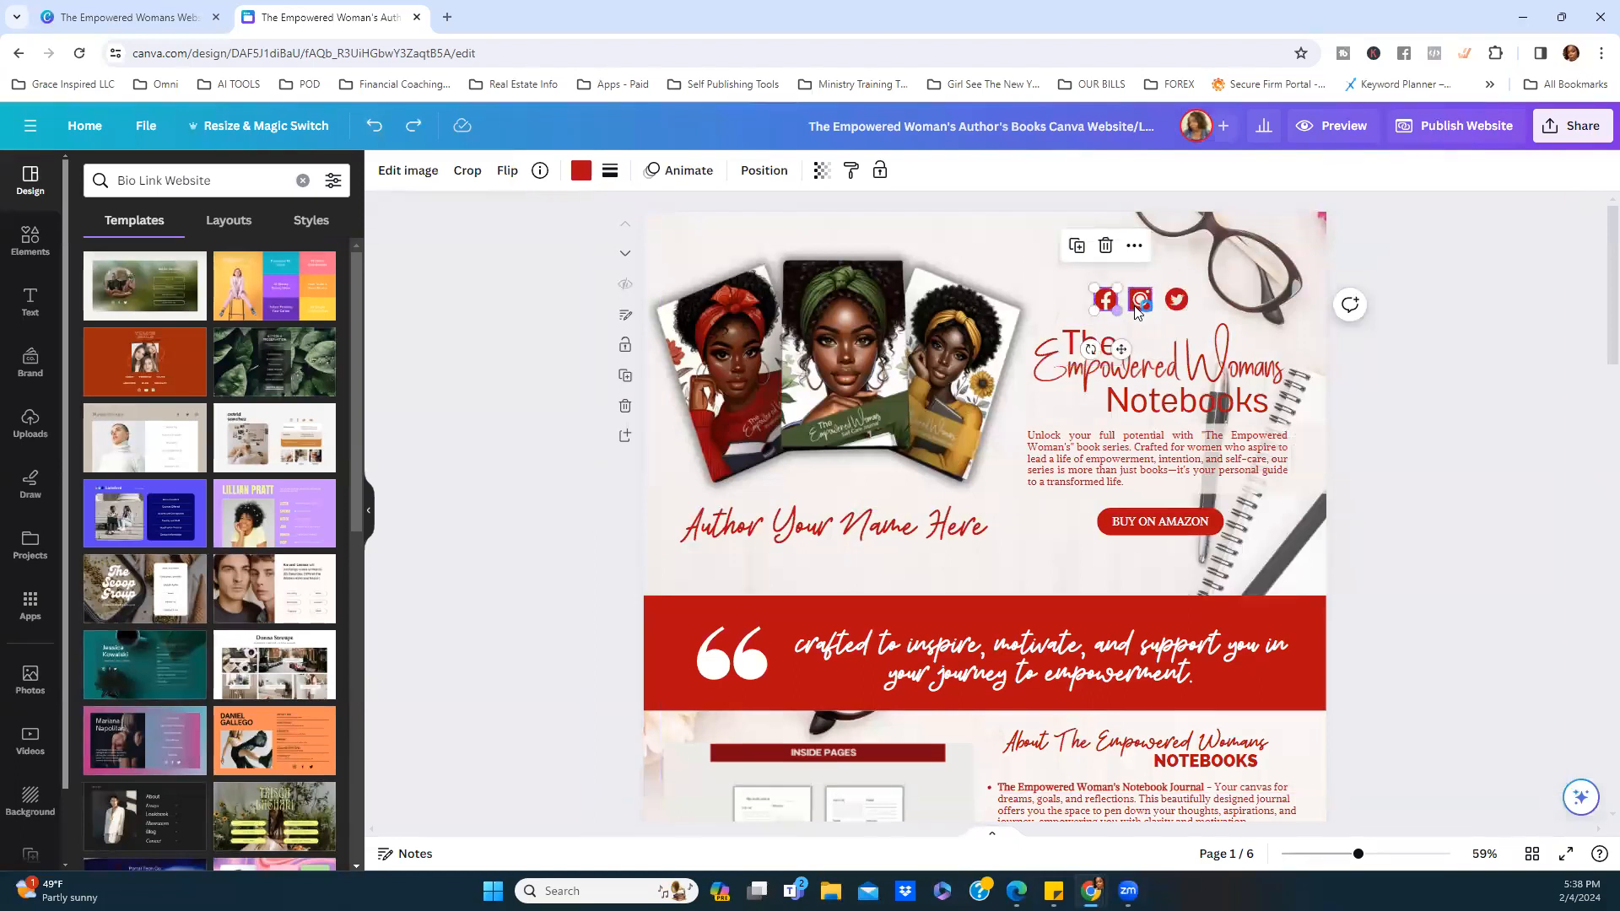
left_click(1177, 300, "shift")
scroll(1142, 387, "down", 3)
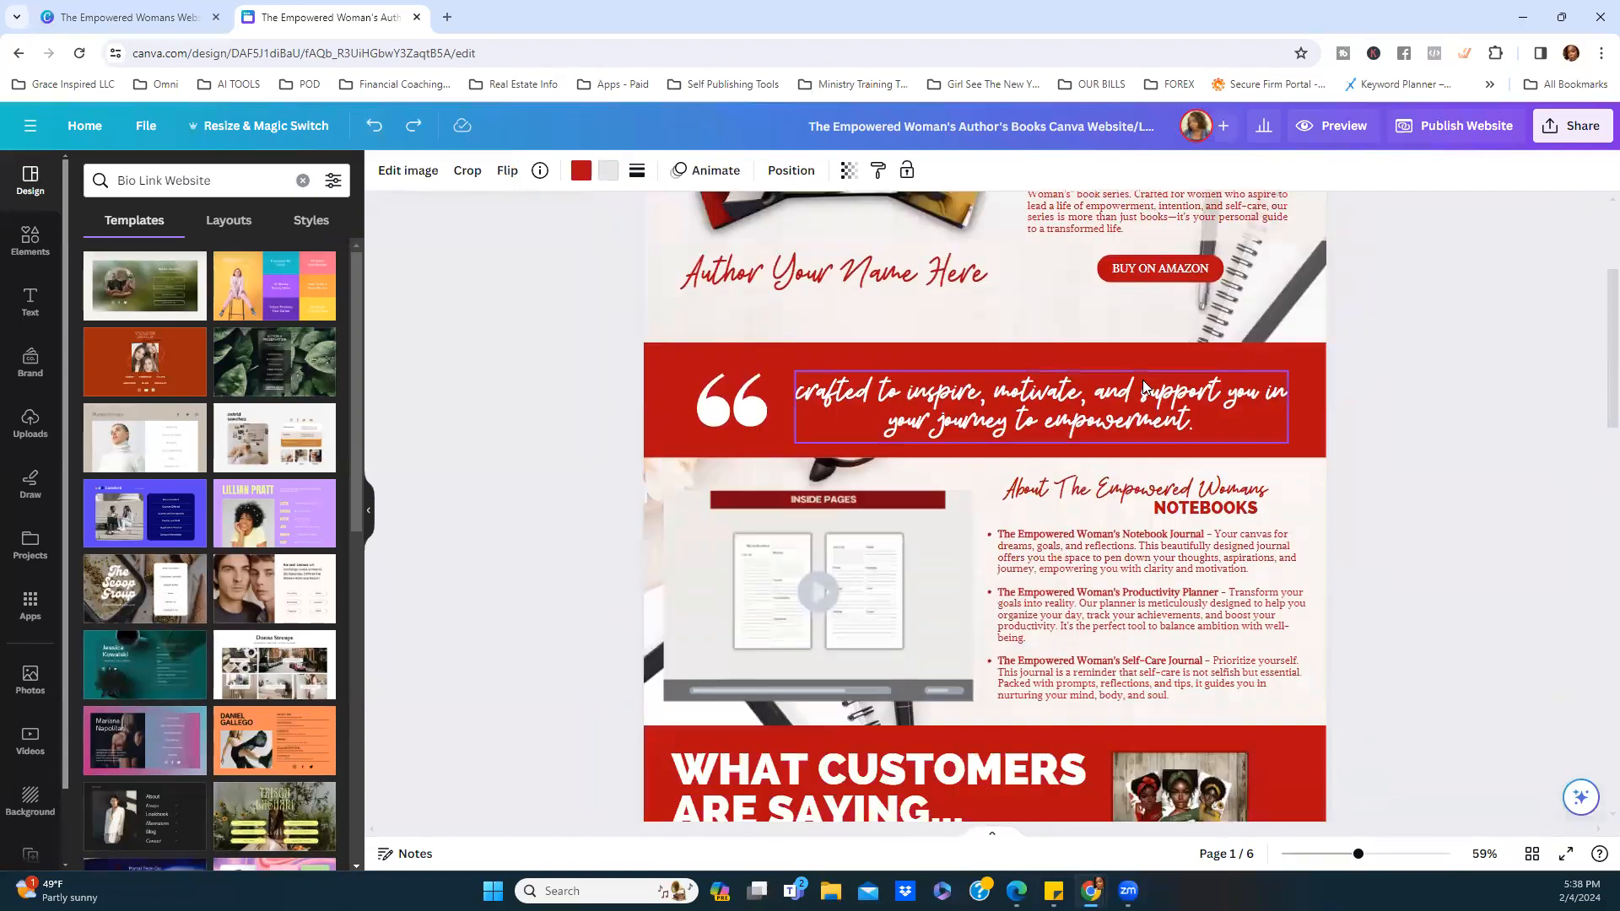
scroll(1142, 387, "down", 5)
scroll(1123, 487, "down", 13)
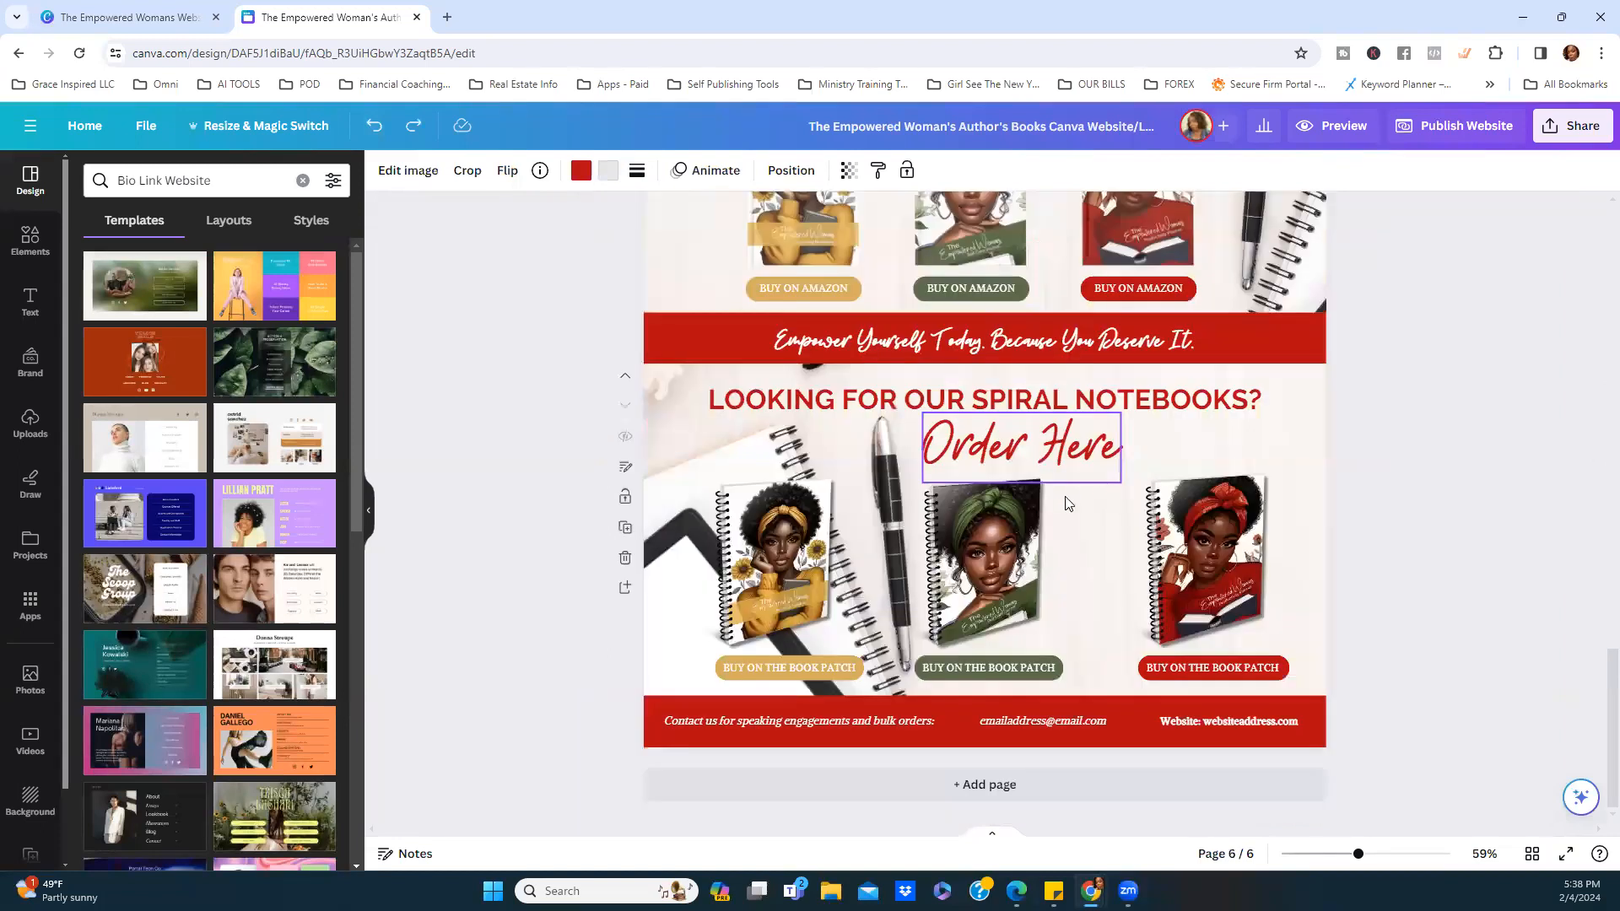
scroll(1123, 493, "up", 4)
scroll(1125, 498, "up", 4)
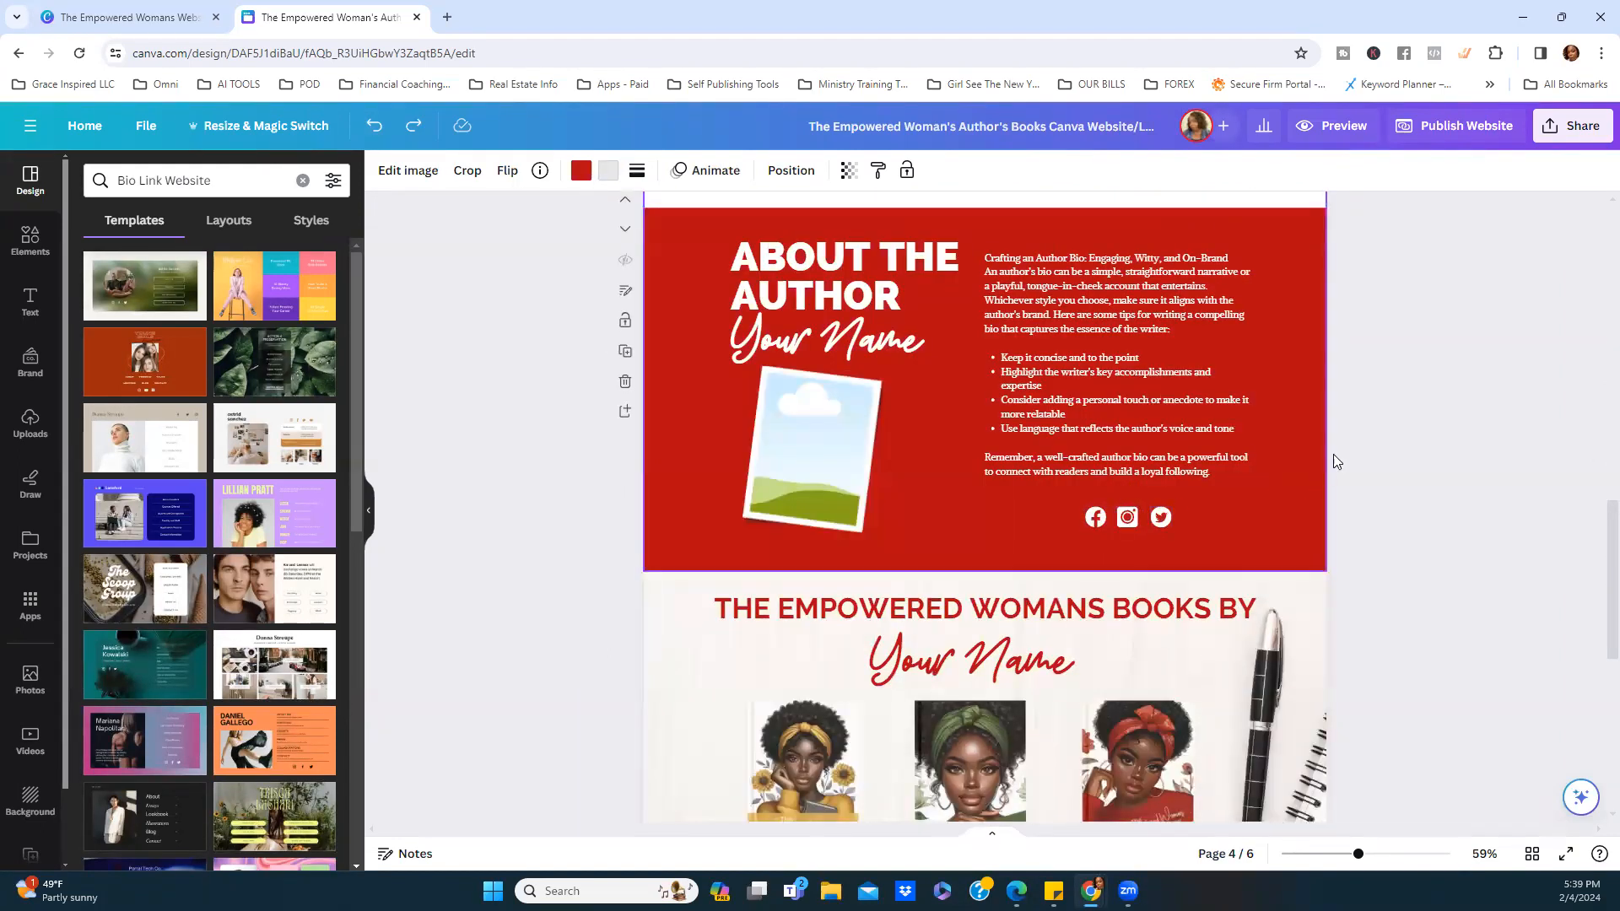
scroll(1361, 421, "up", 11)
scroll(1343, 419, "up", 3)
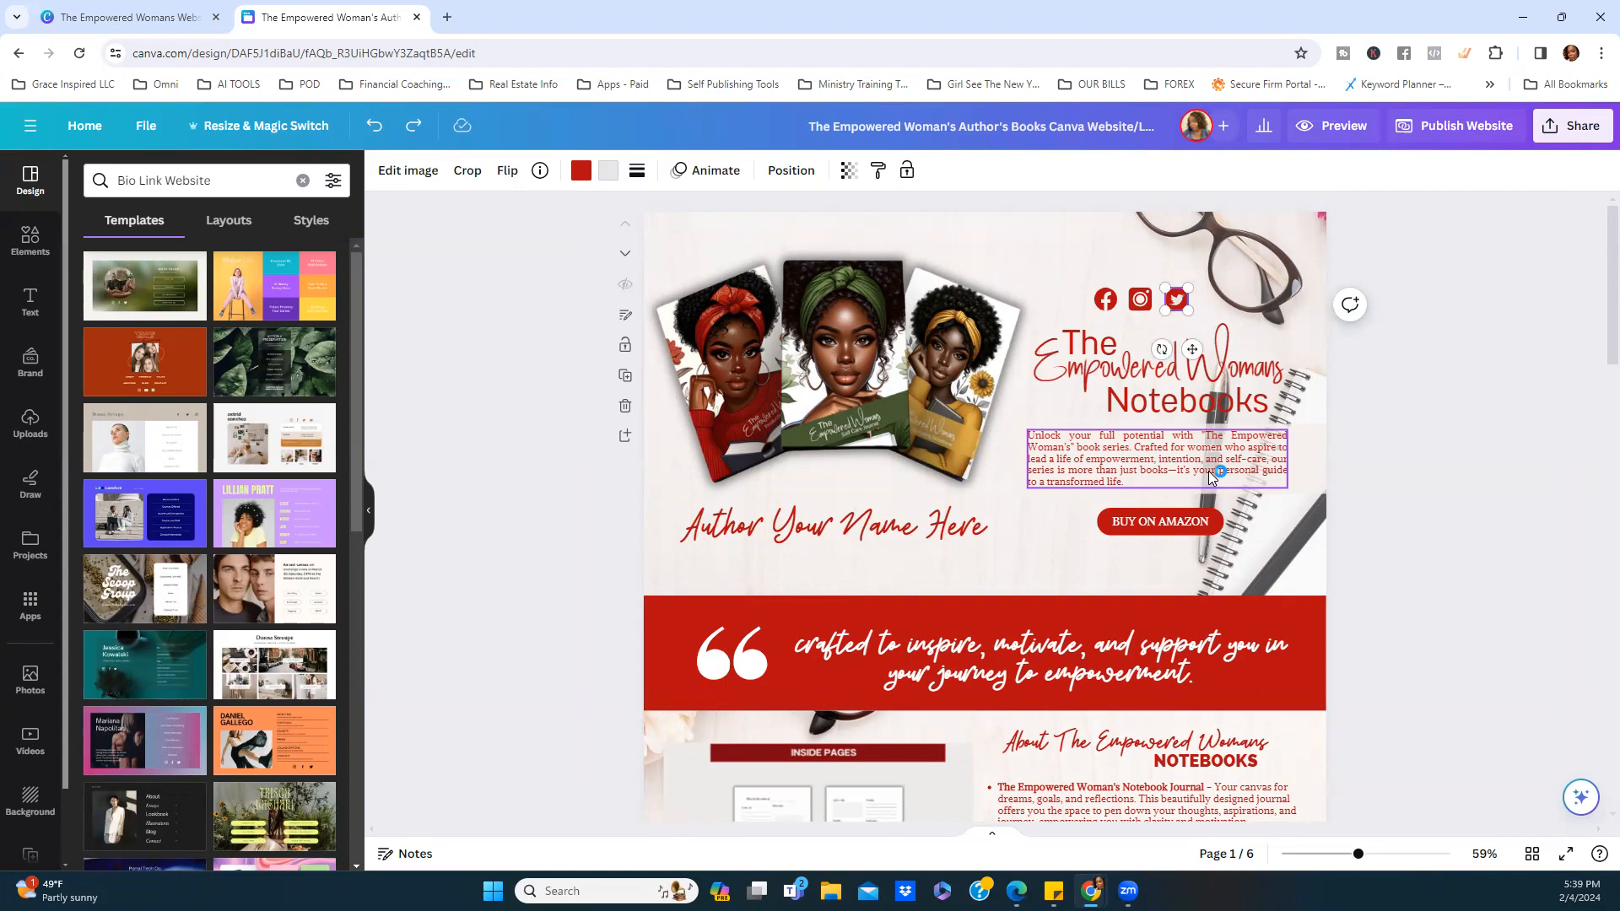
left_click(1152, 537)
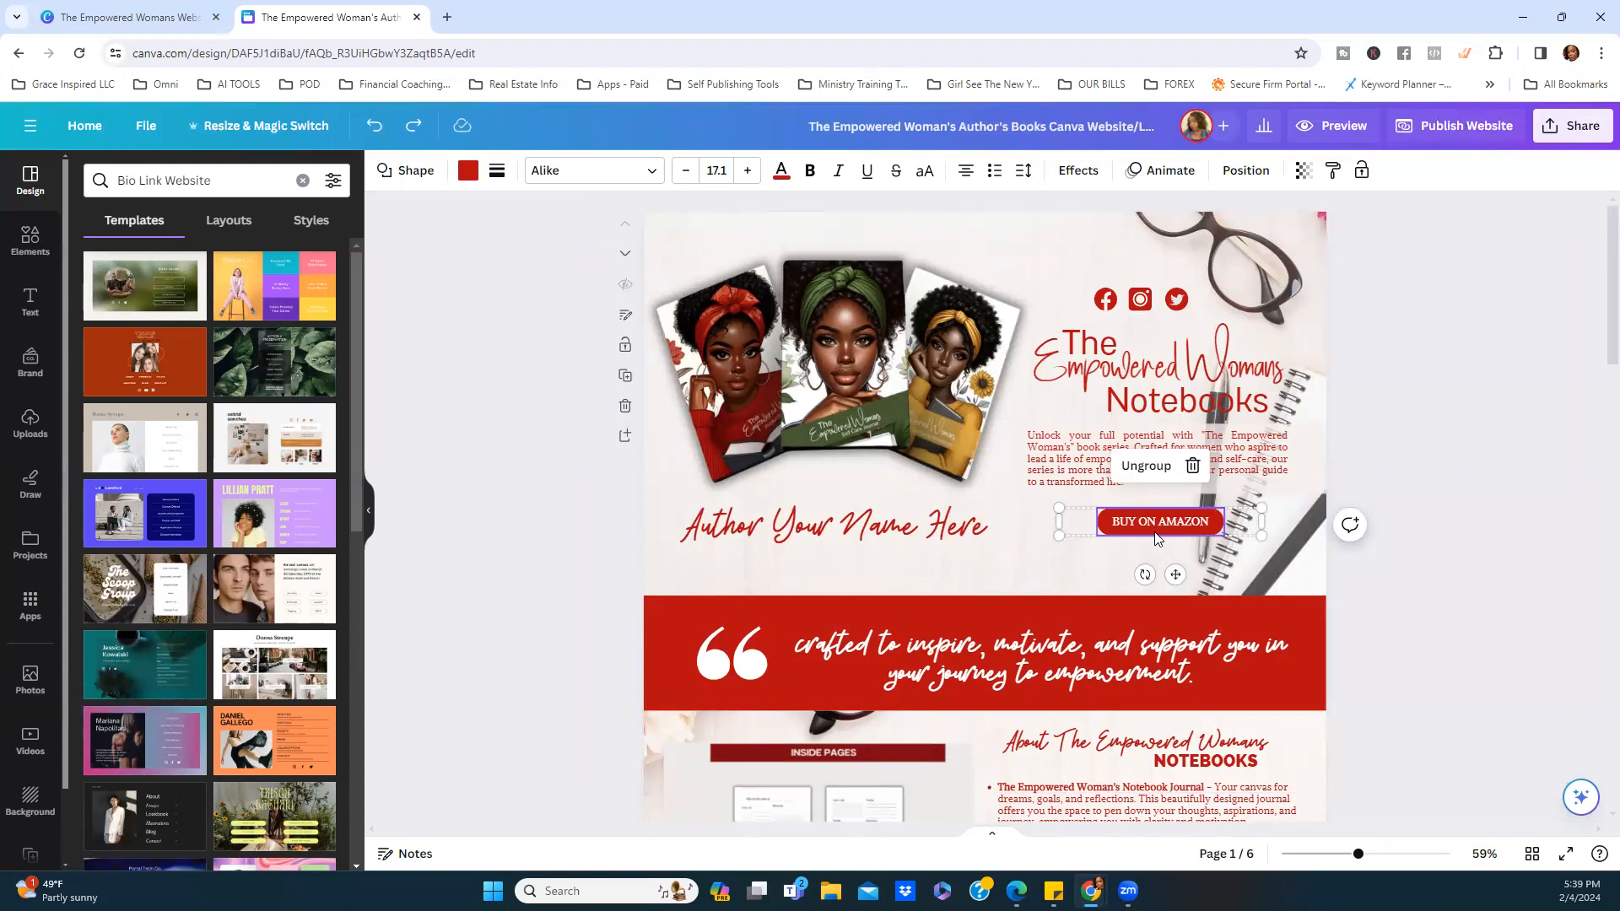
Ungroup the BUY ON AMAZON button and review the link settings of its red shape.
left_click(1154, 468)
left_click(1443, 587)
left_click(1190, 527)
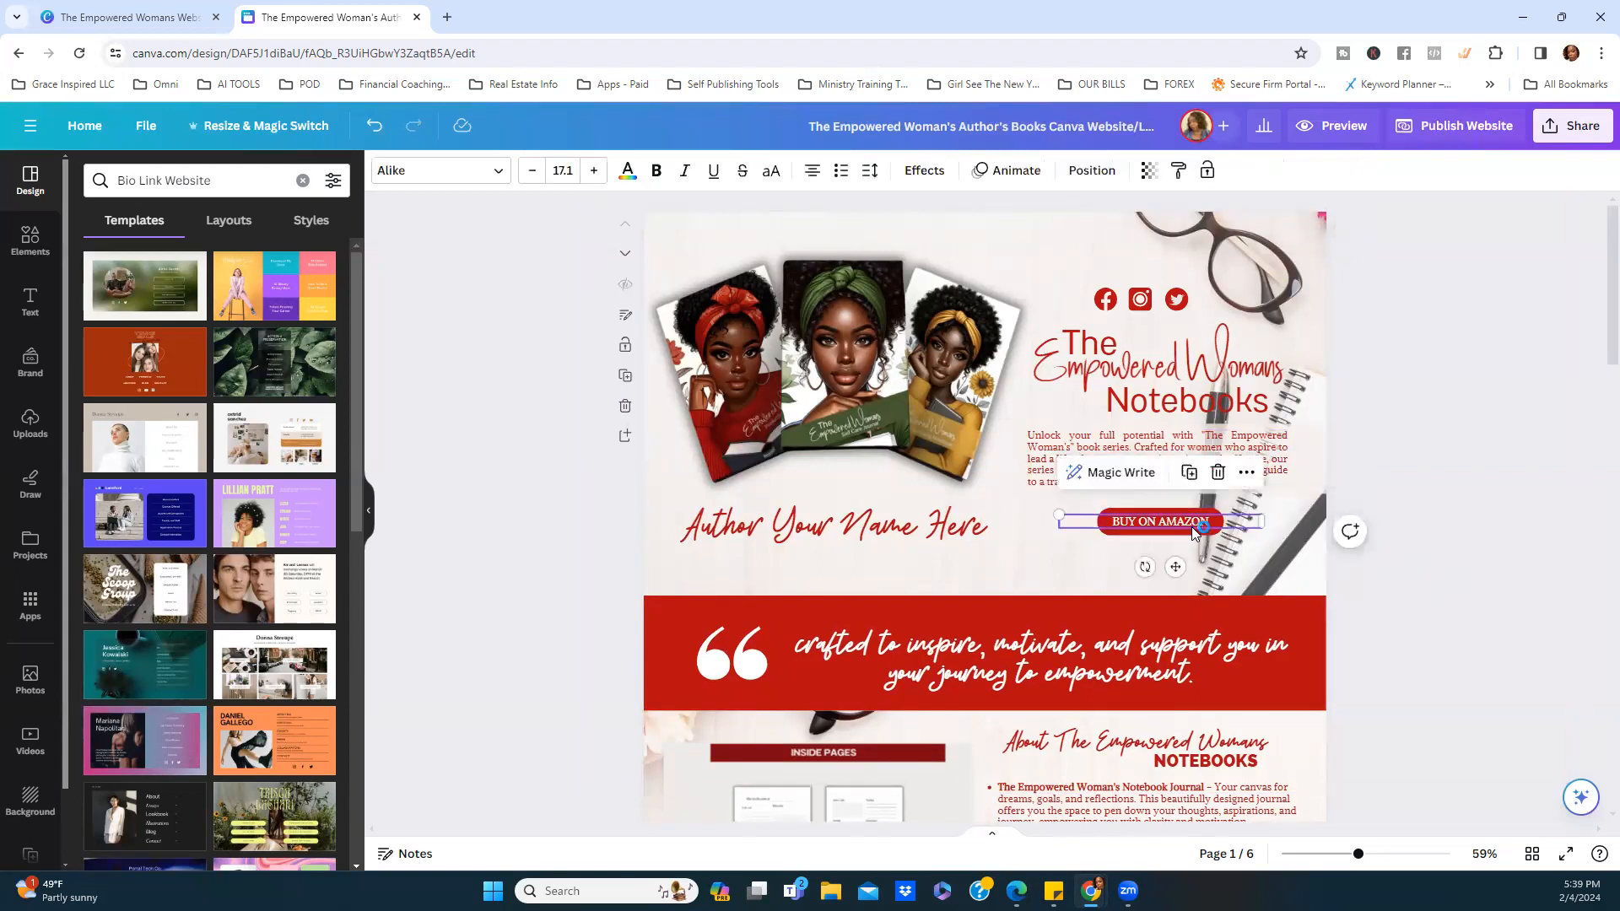
left_click(1201, 535)
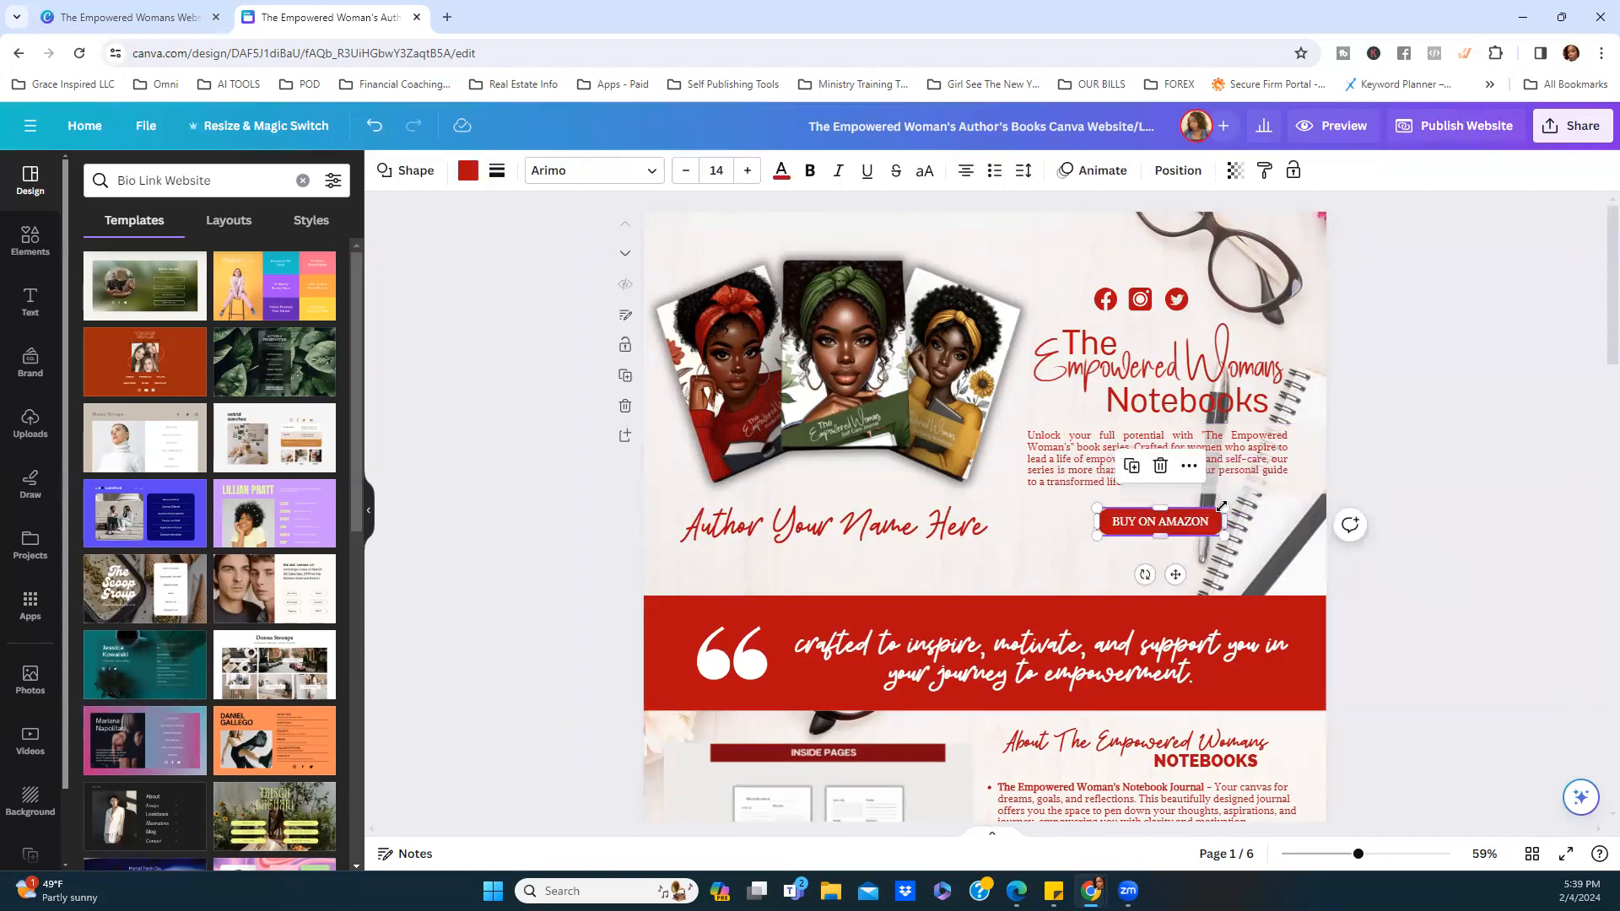
left_click(1189, 466)
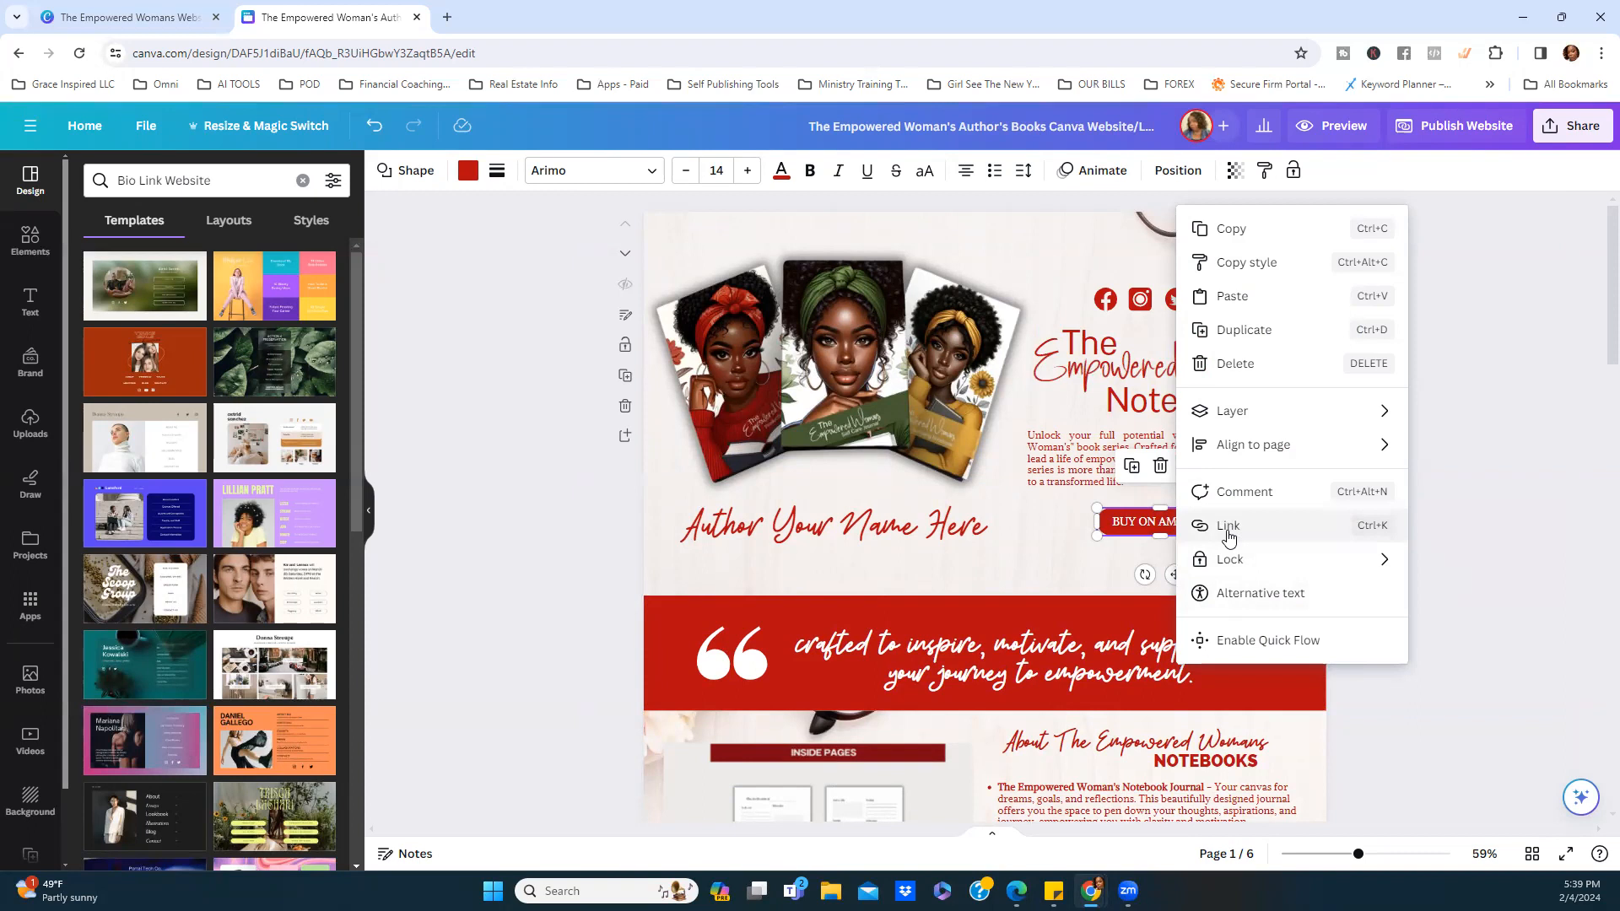
left_click(1228, 528)
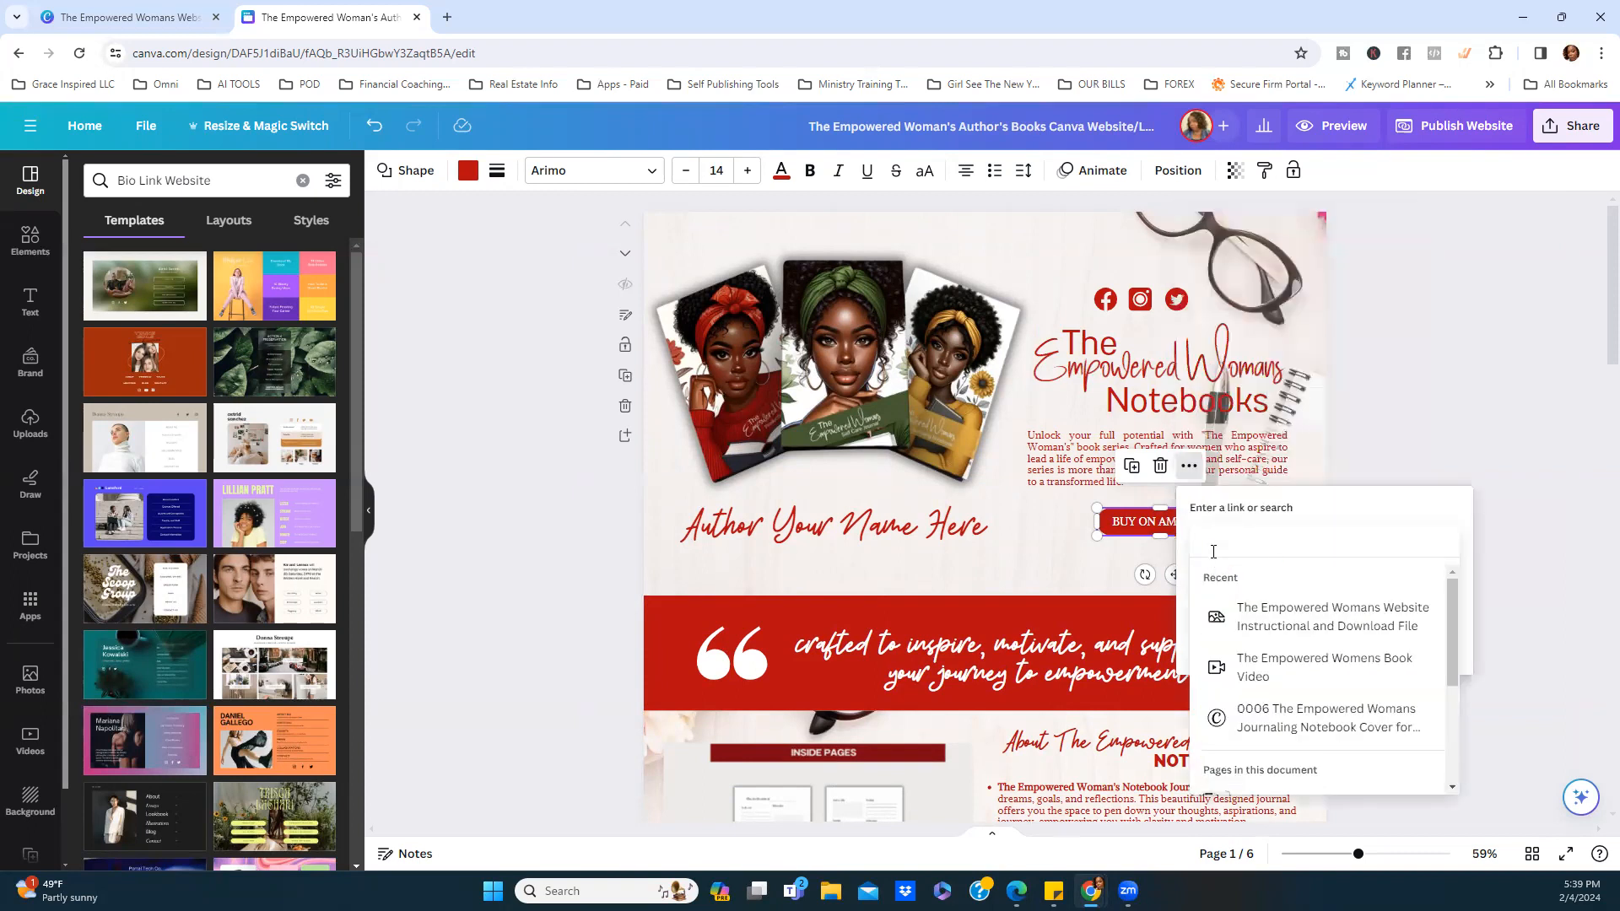
left_click(1396, 402)
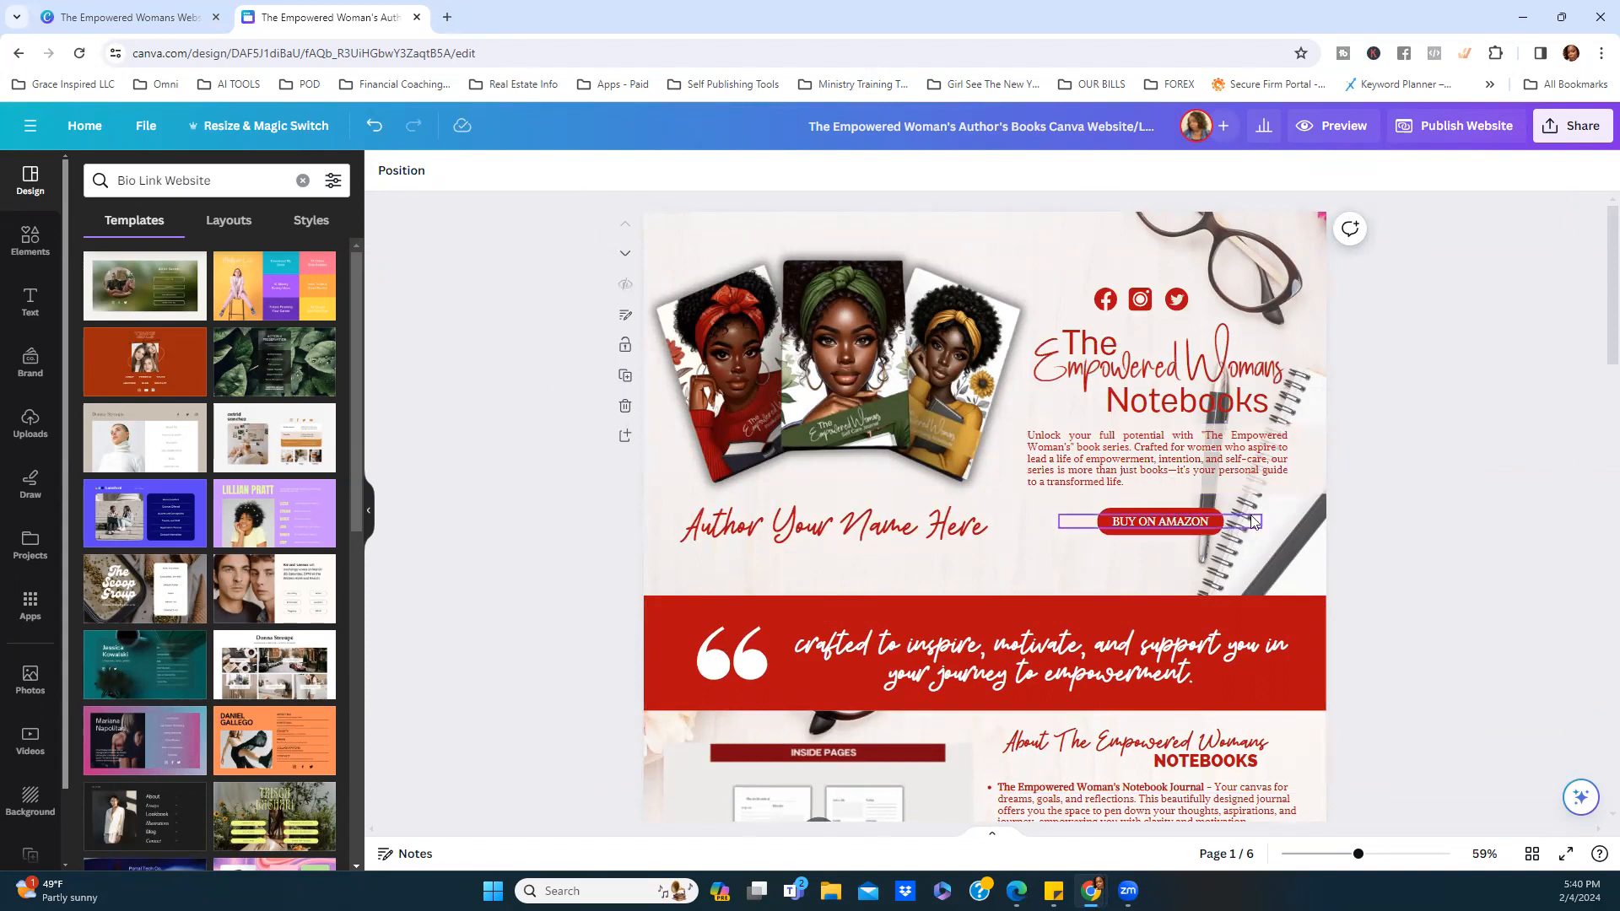
Bring page 4 into view and select the empty author photo frame under Your Name.
scroll(1384, 508, "down", 2)
scroll(1181, 464, "down", 3)
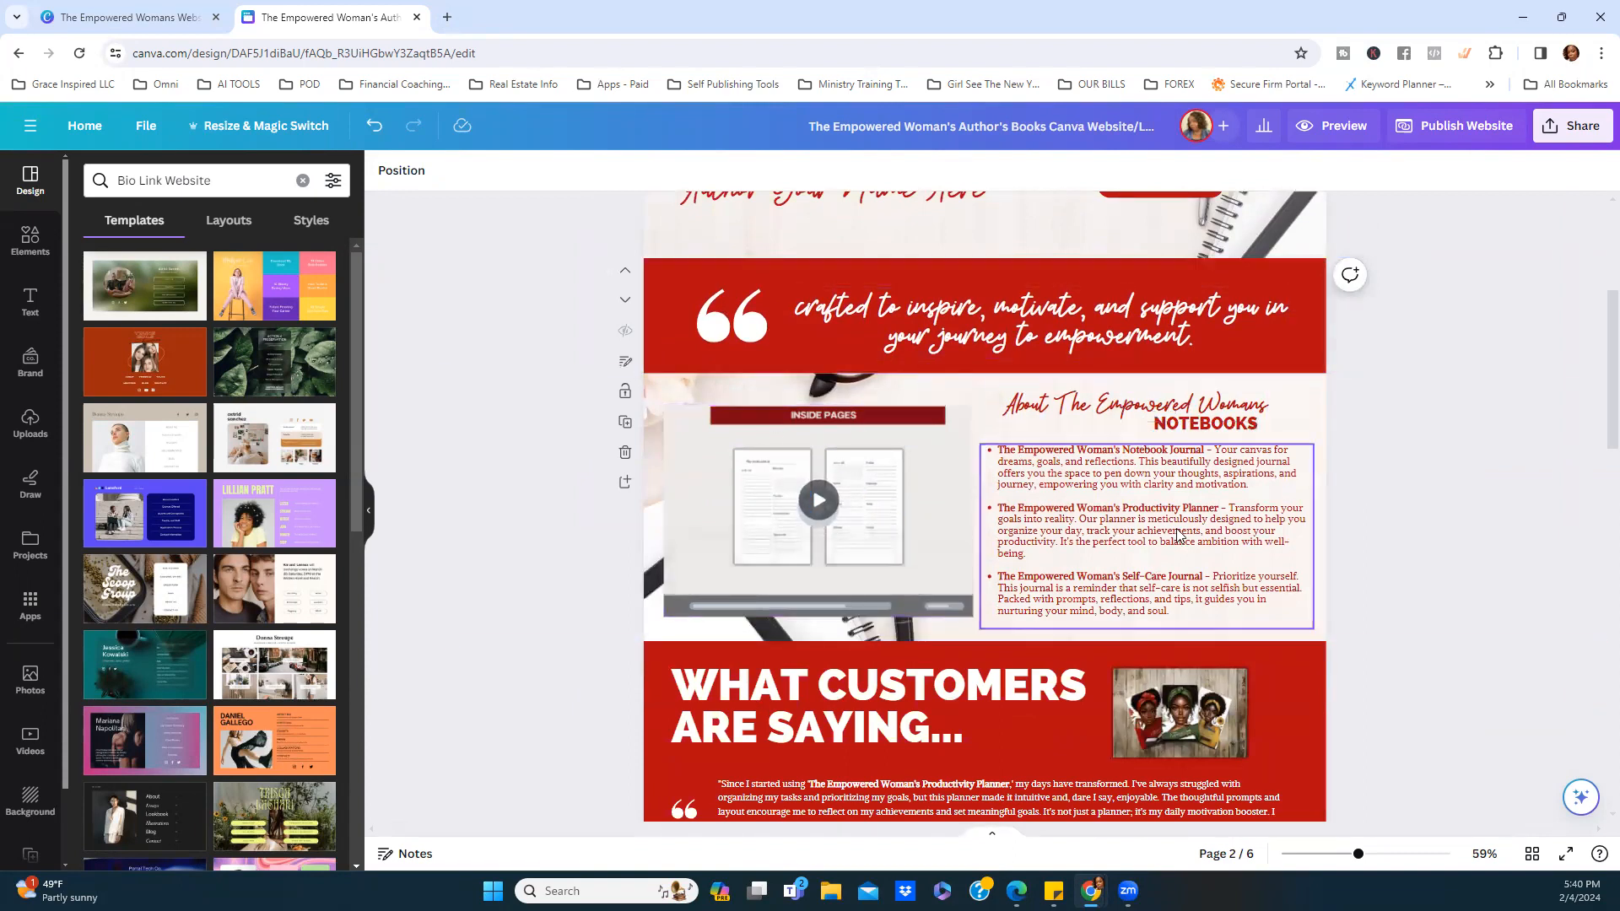
scroll(916, 530, "down", 2)
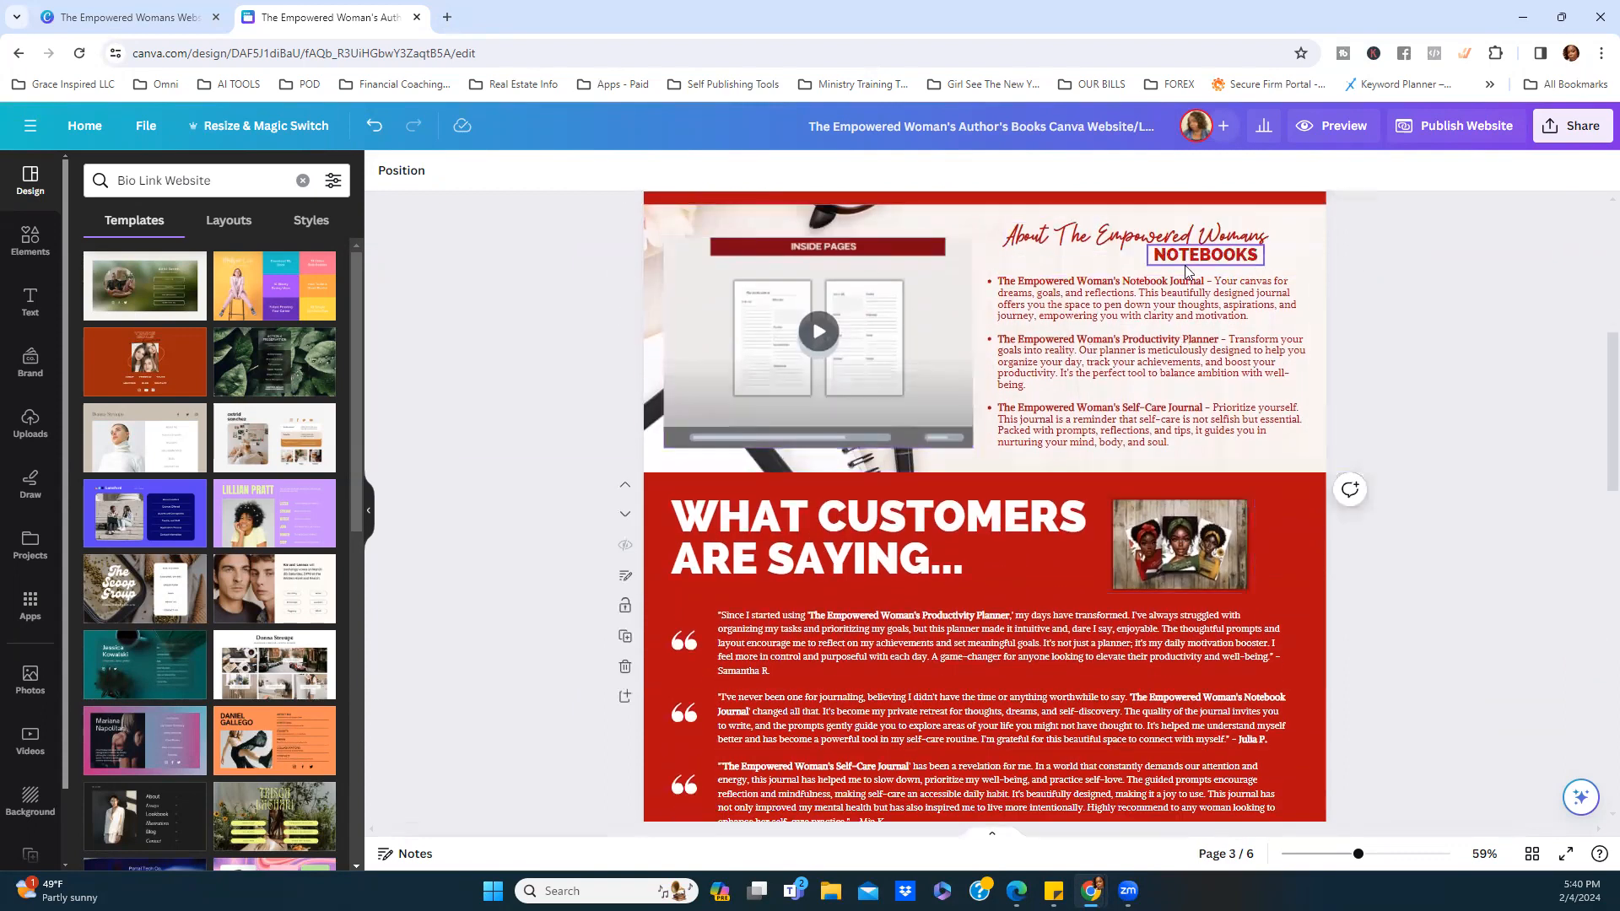
scroll(786, 435, "down", 2)
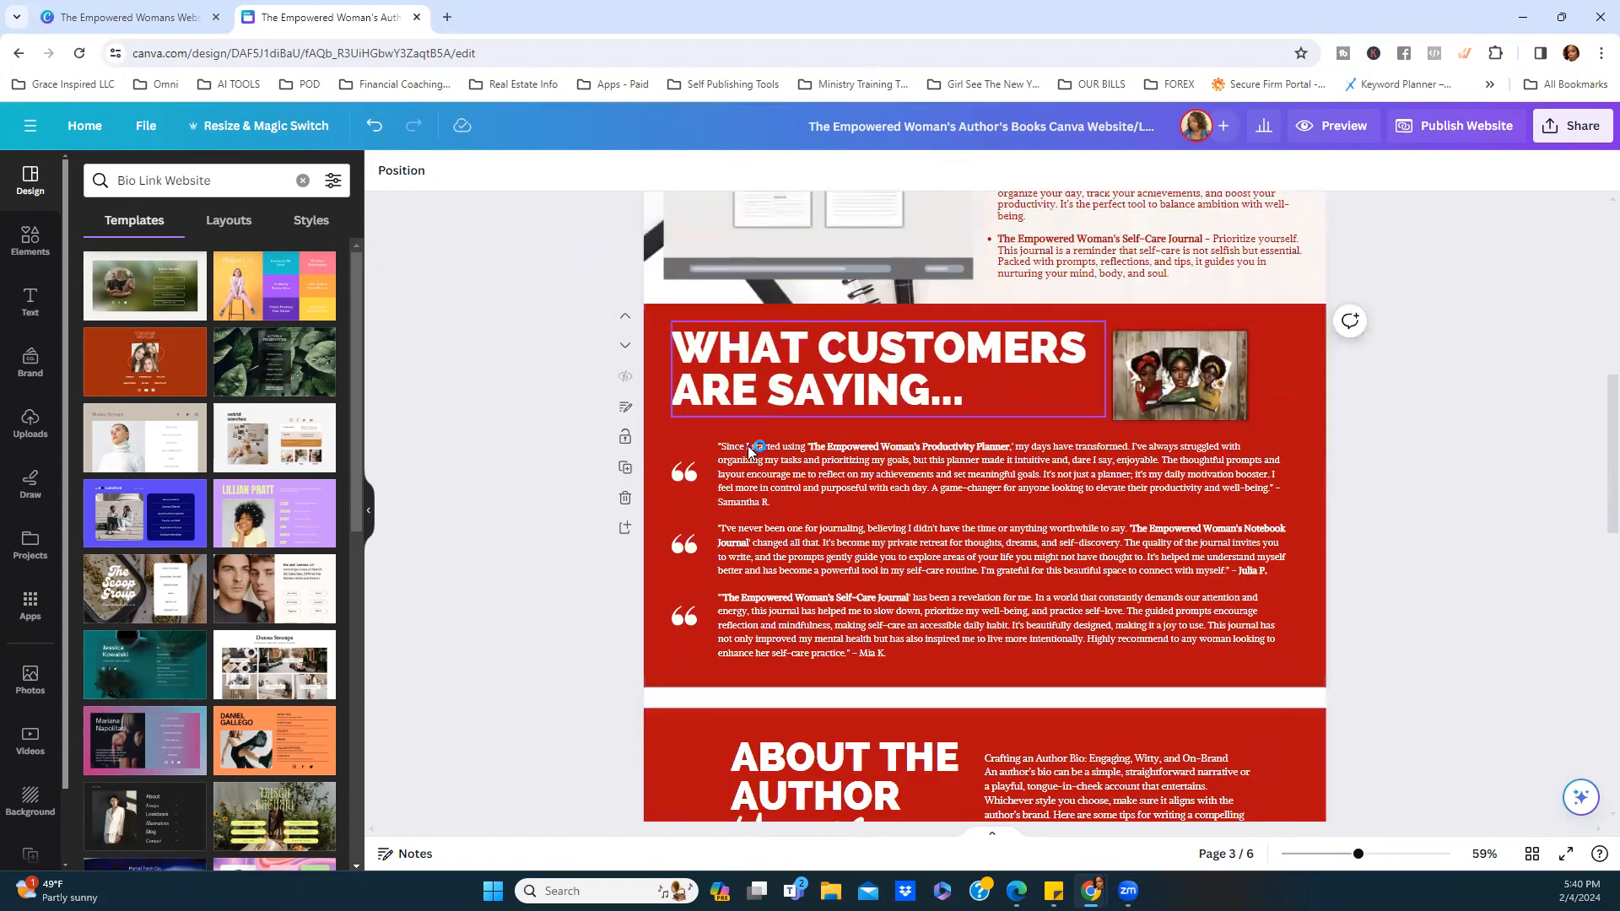
scroll(916, 448, "down", 3)
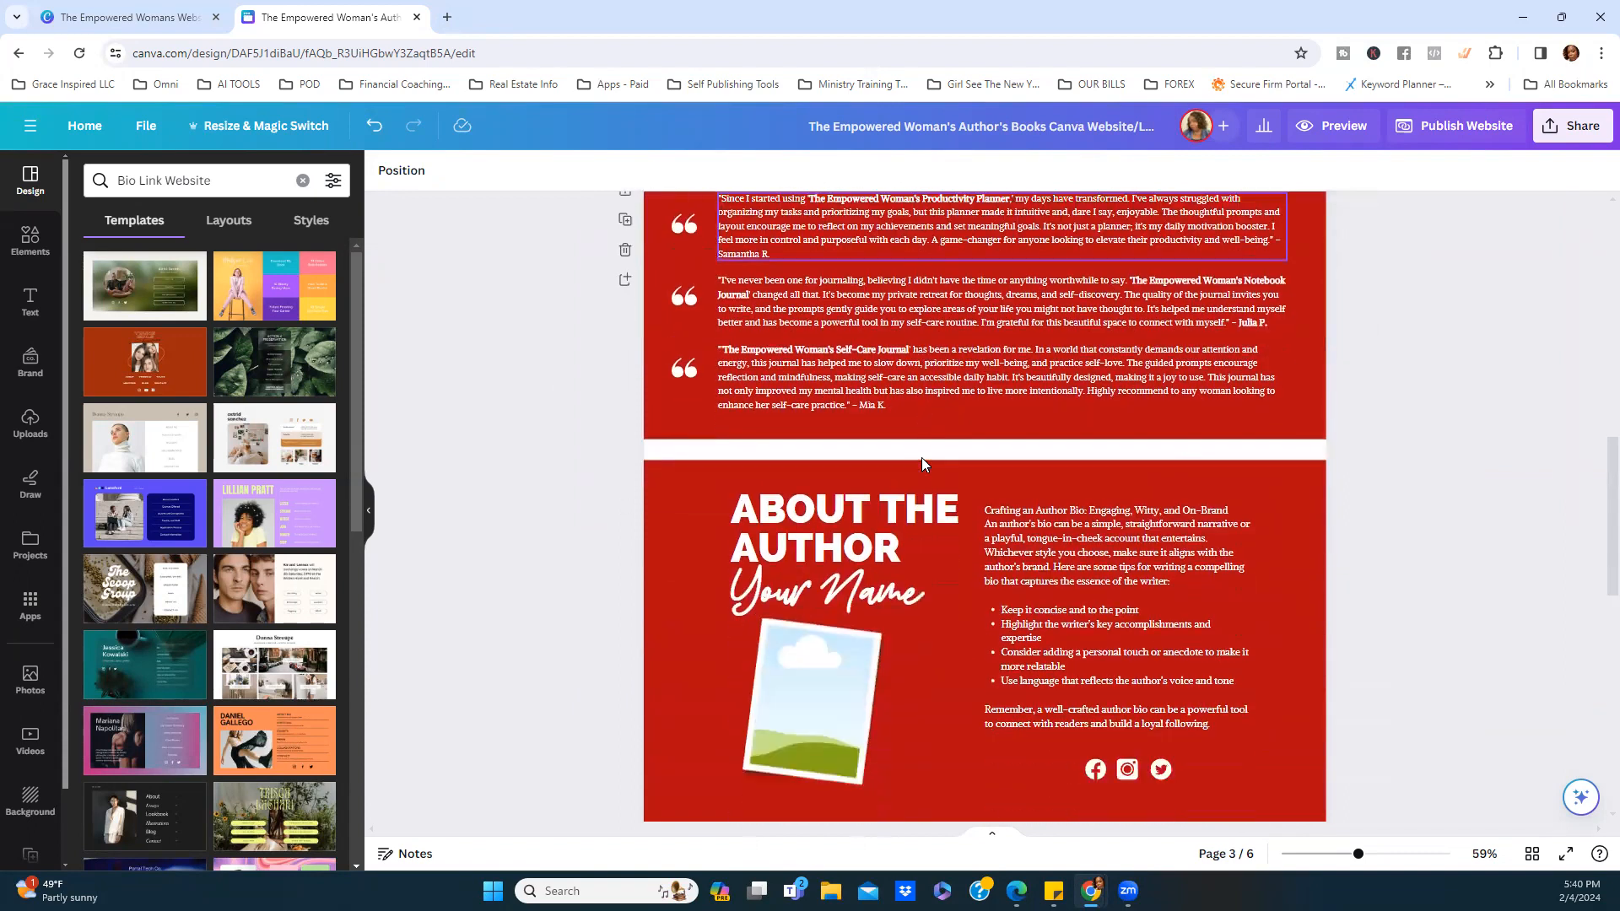
scroll(838, 604, "down", 1)
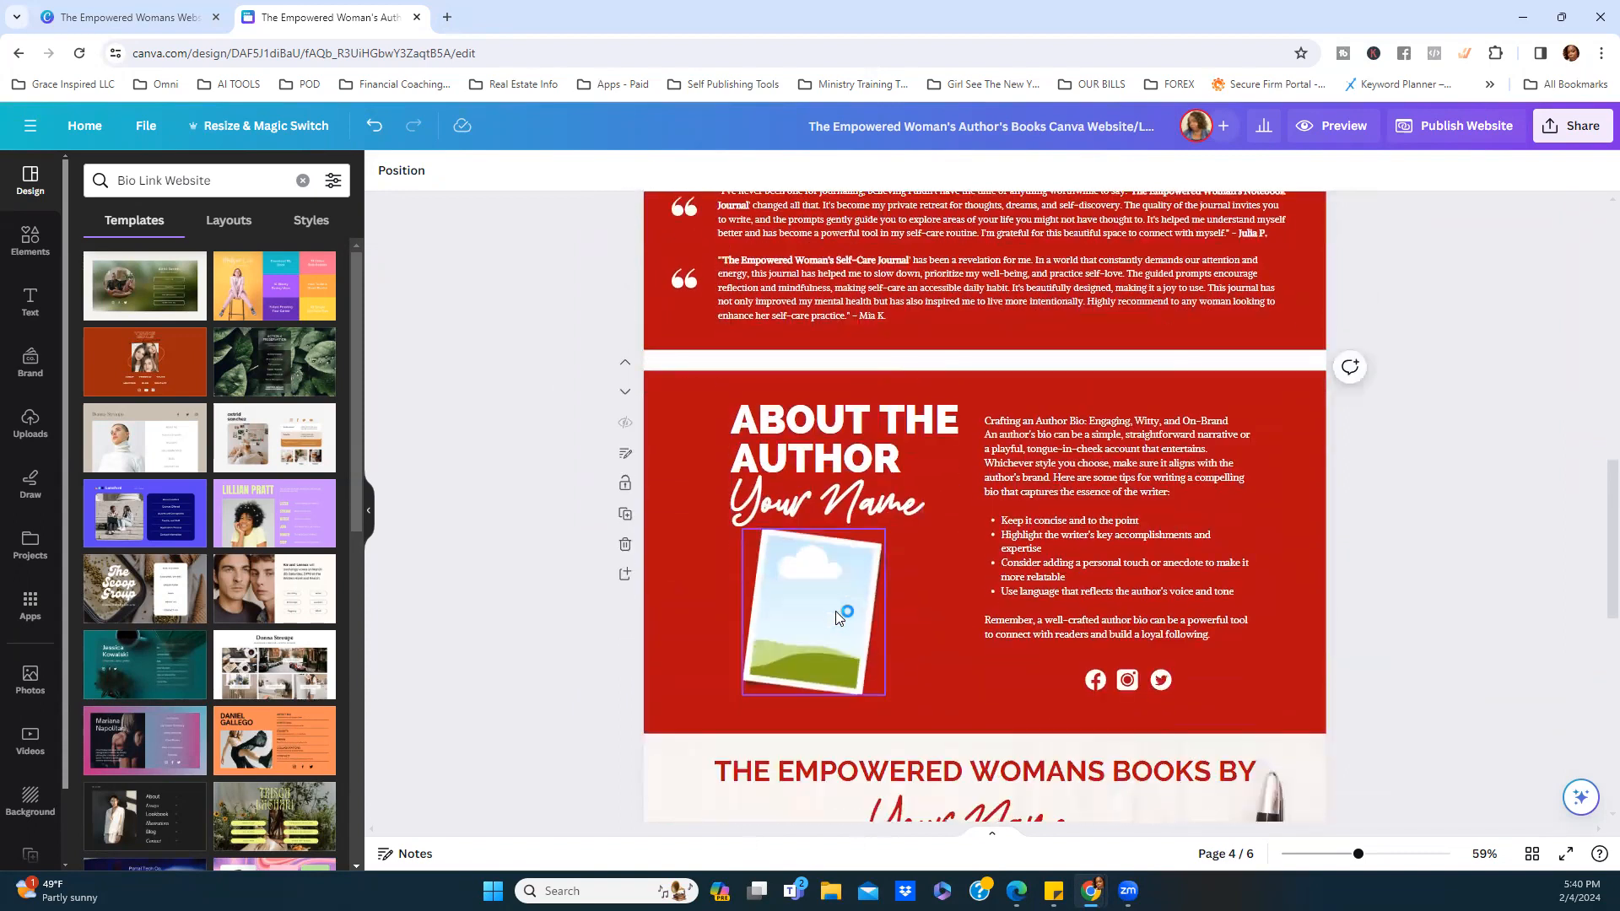
left_click(838, 604)
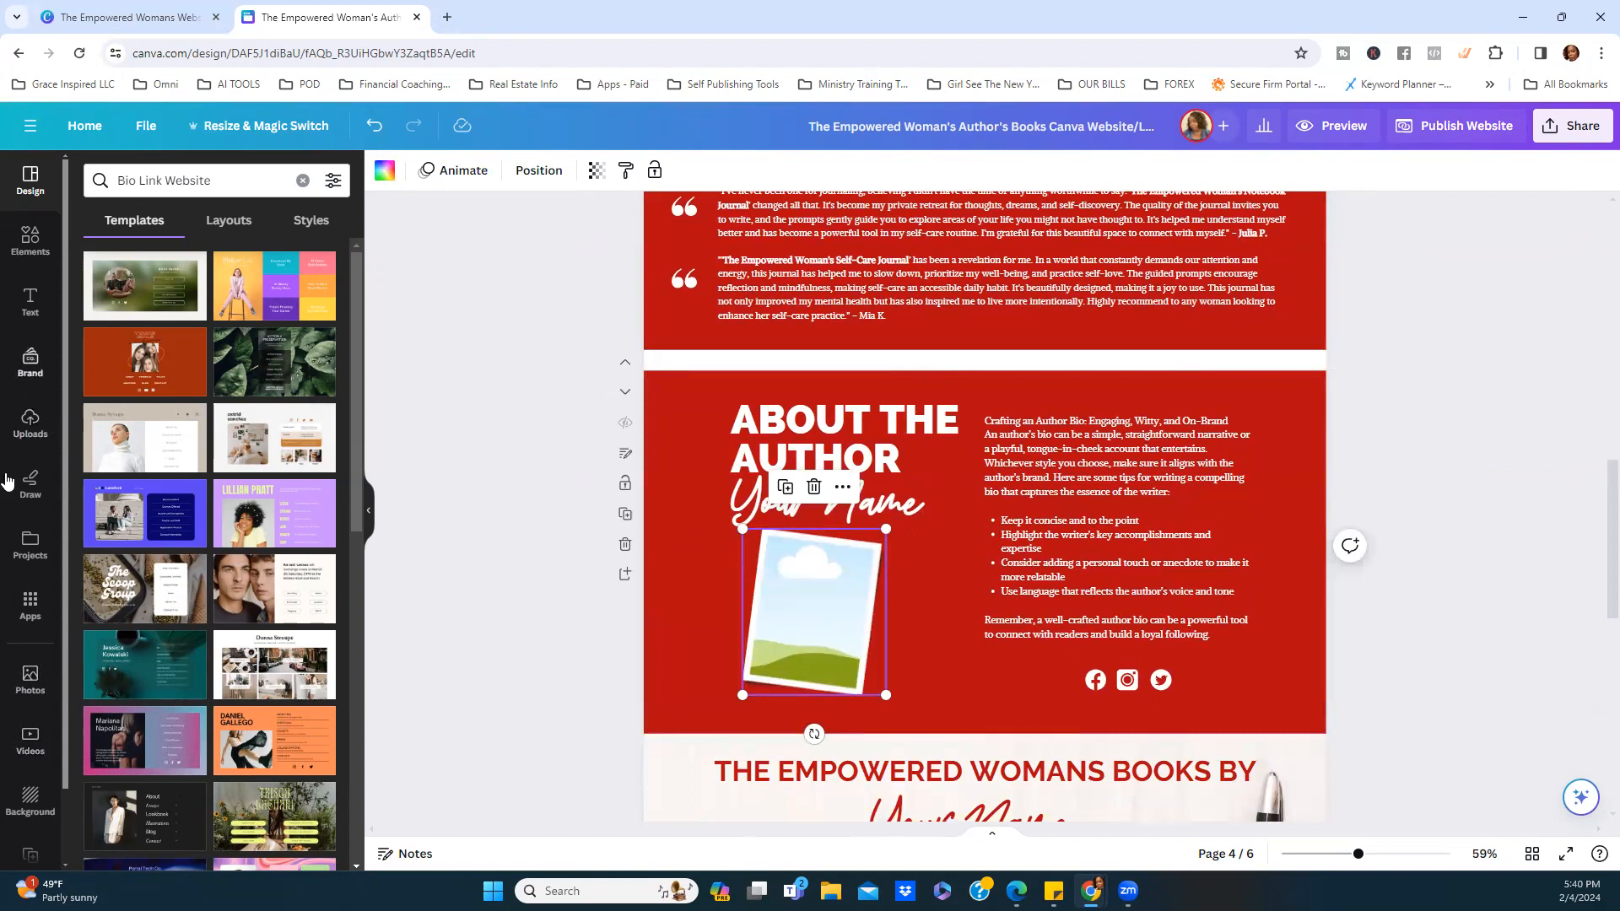
scroll(30, 472, "down", 1)
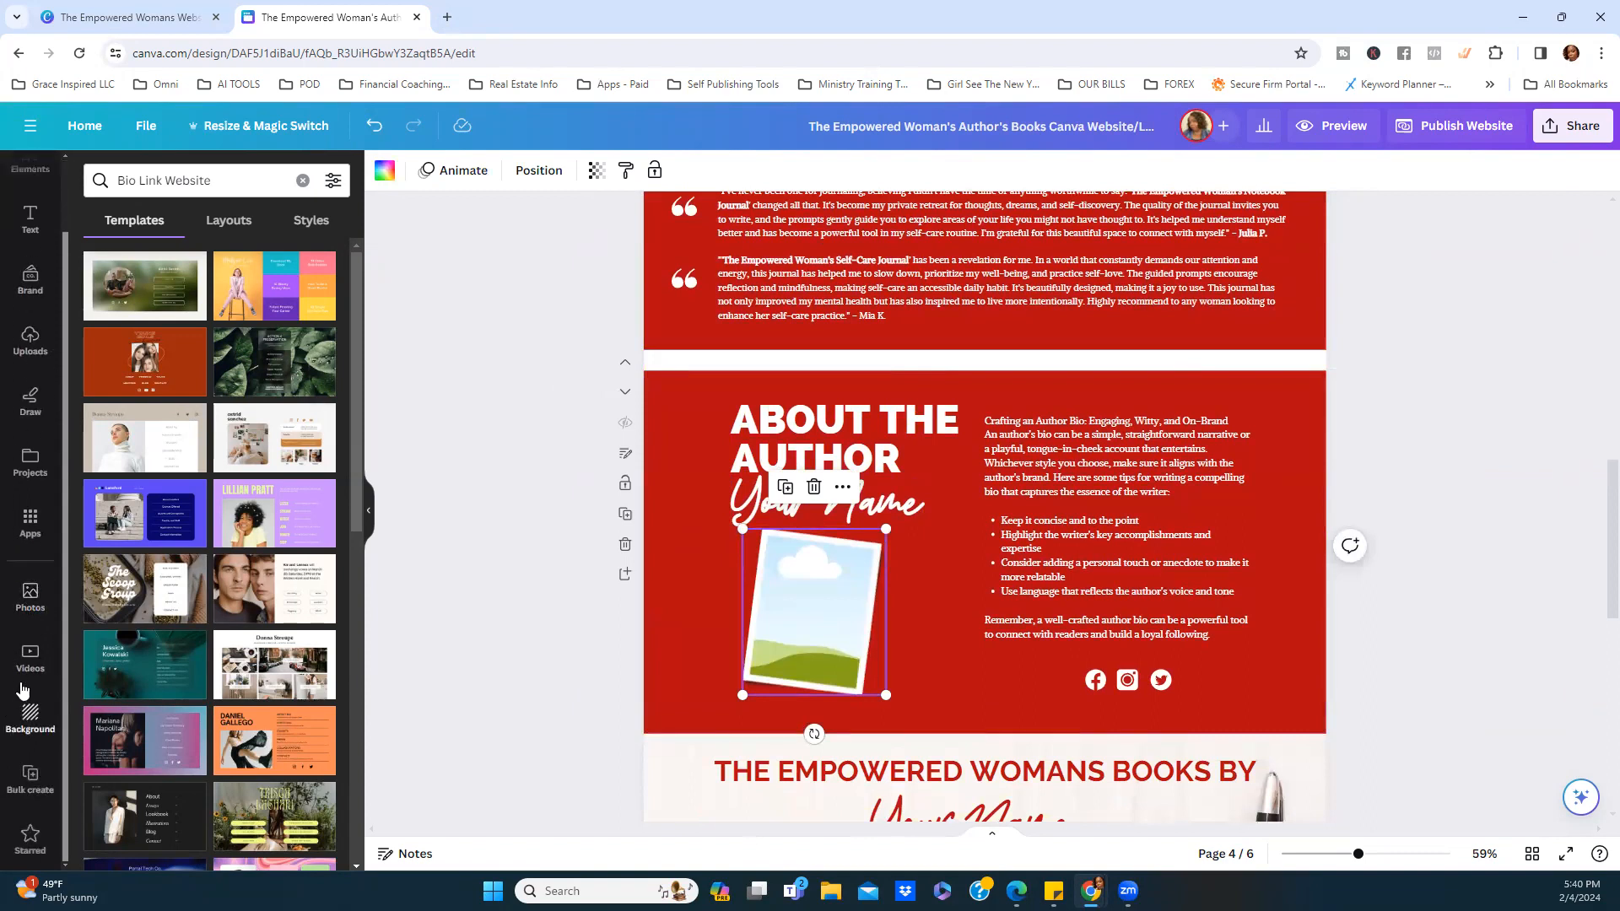
scroll(25, 717, "up", 1)
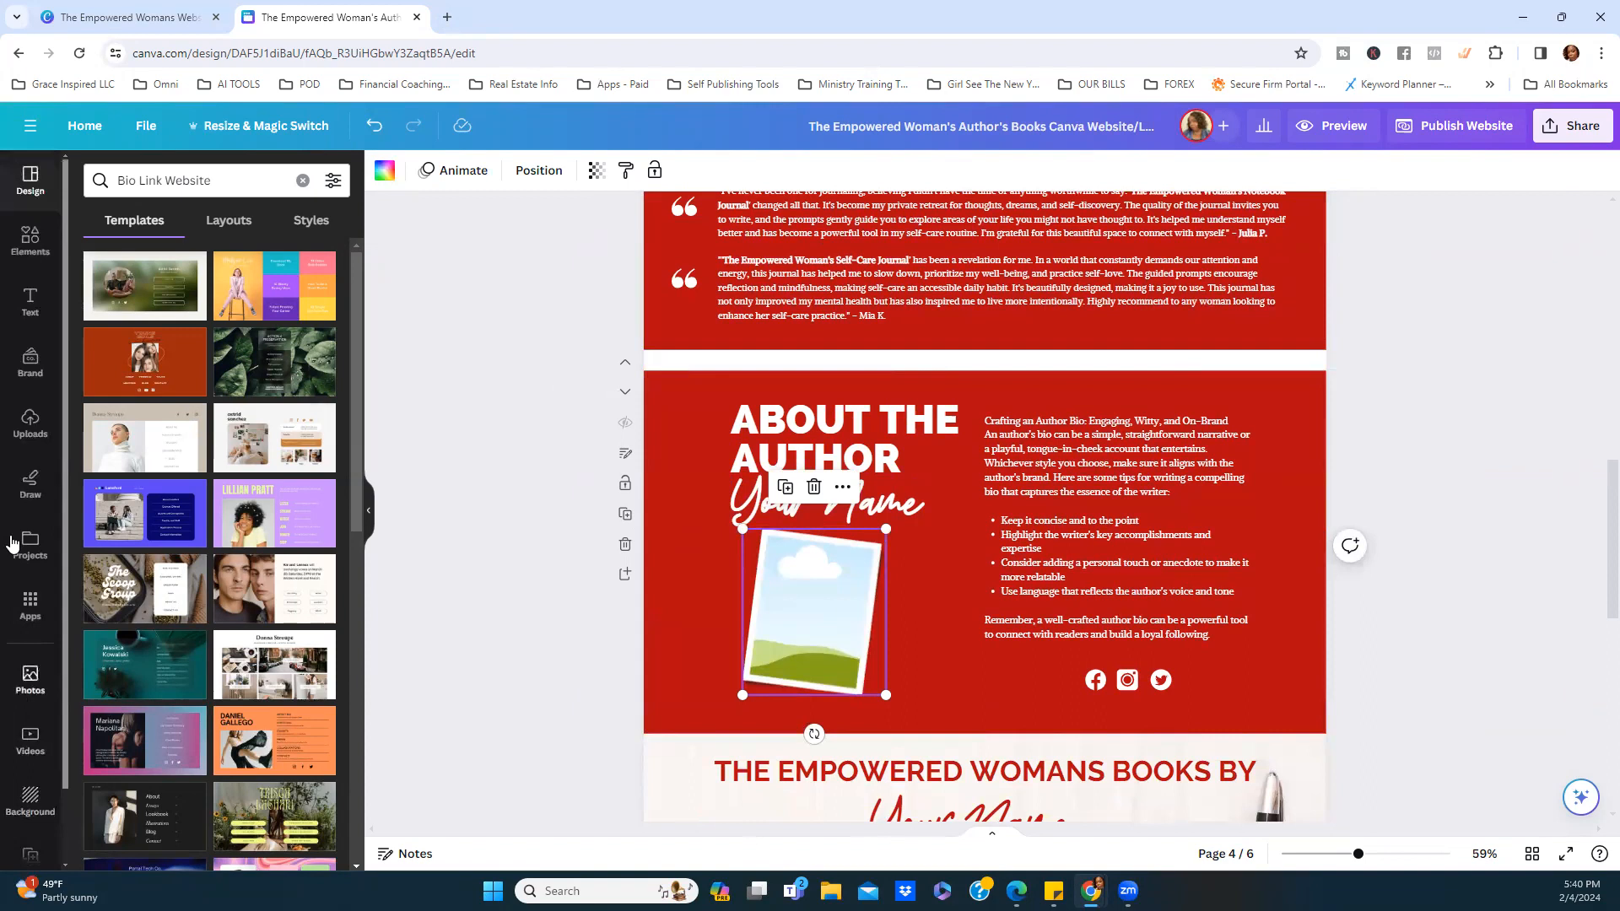
left_click(32, 432)
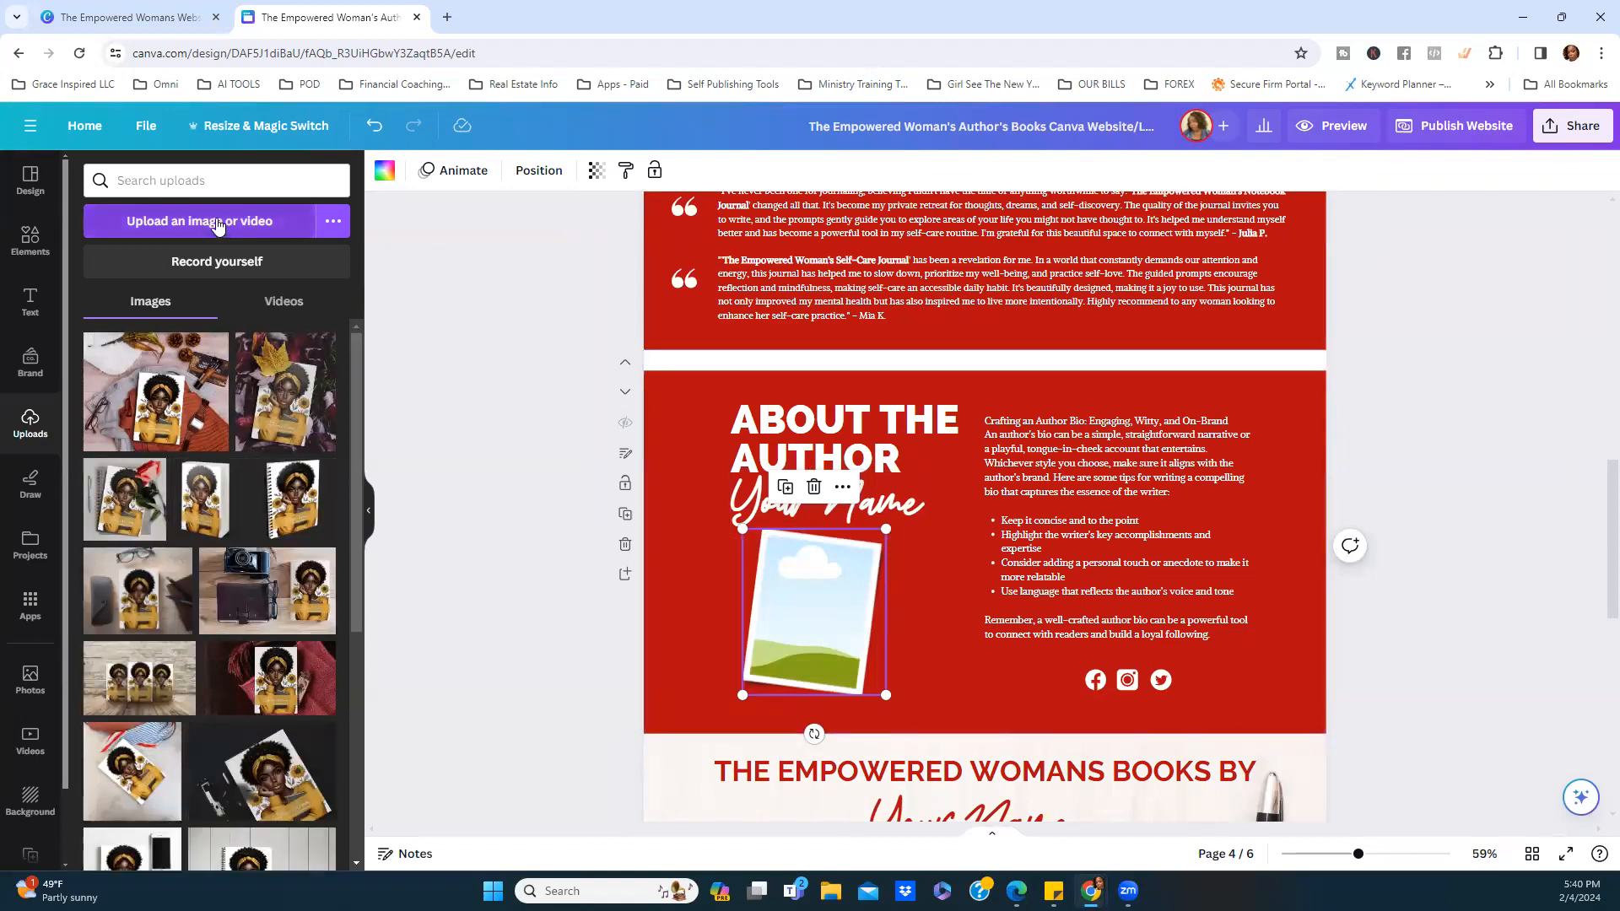
Drop an uploaded image into the author frame, undo it, and select the bio text.
left_click_drag(281, 688, 803, 636)
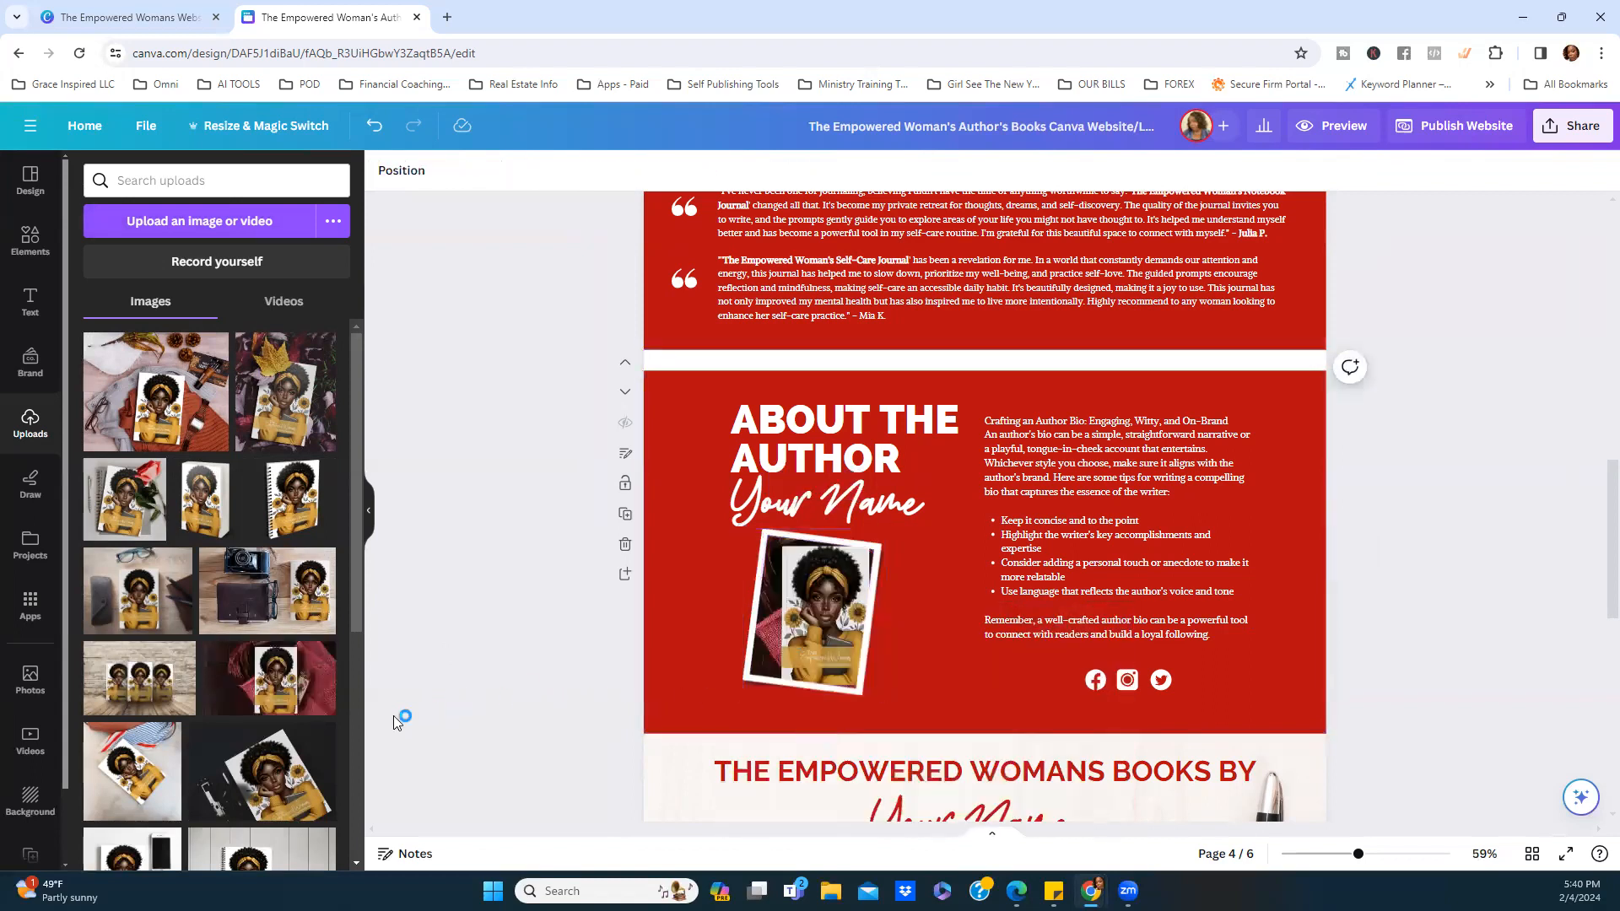
left_click(373, 126)
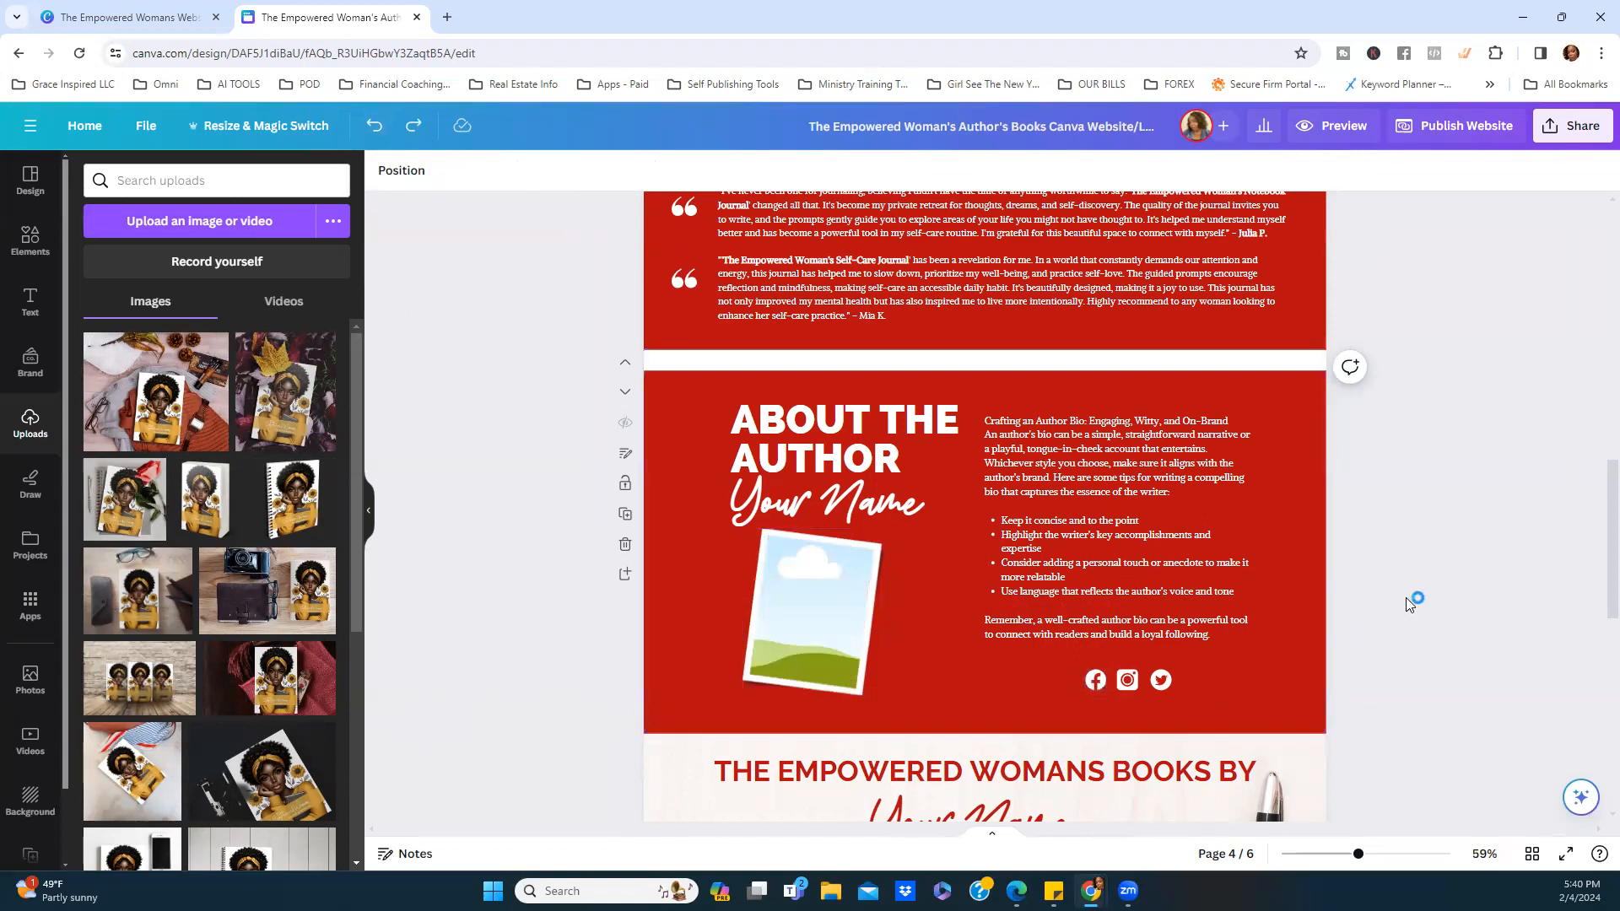
left_click(1092, 425)
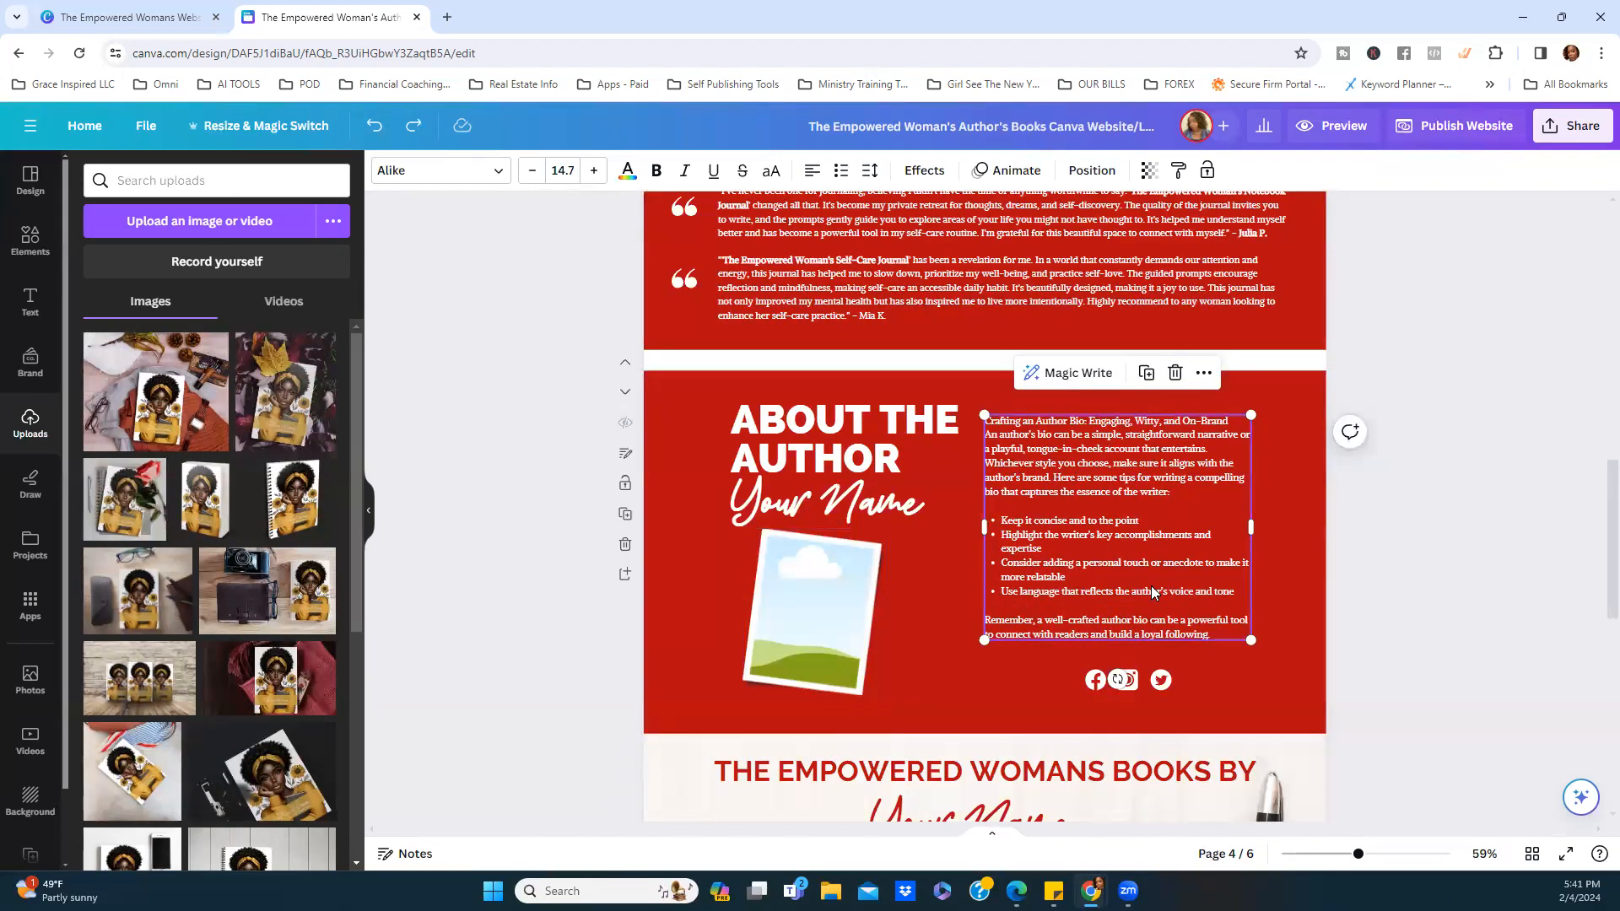
scroll(1170, 583, "down", 5)
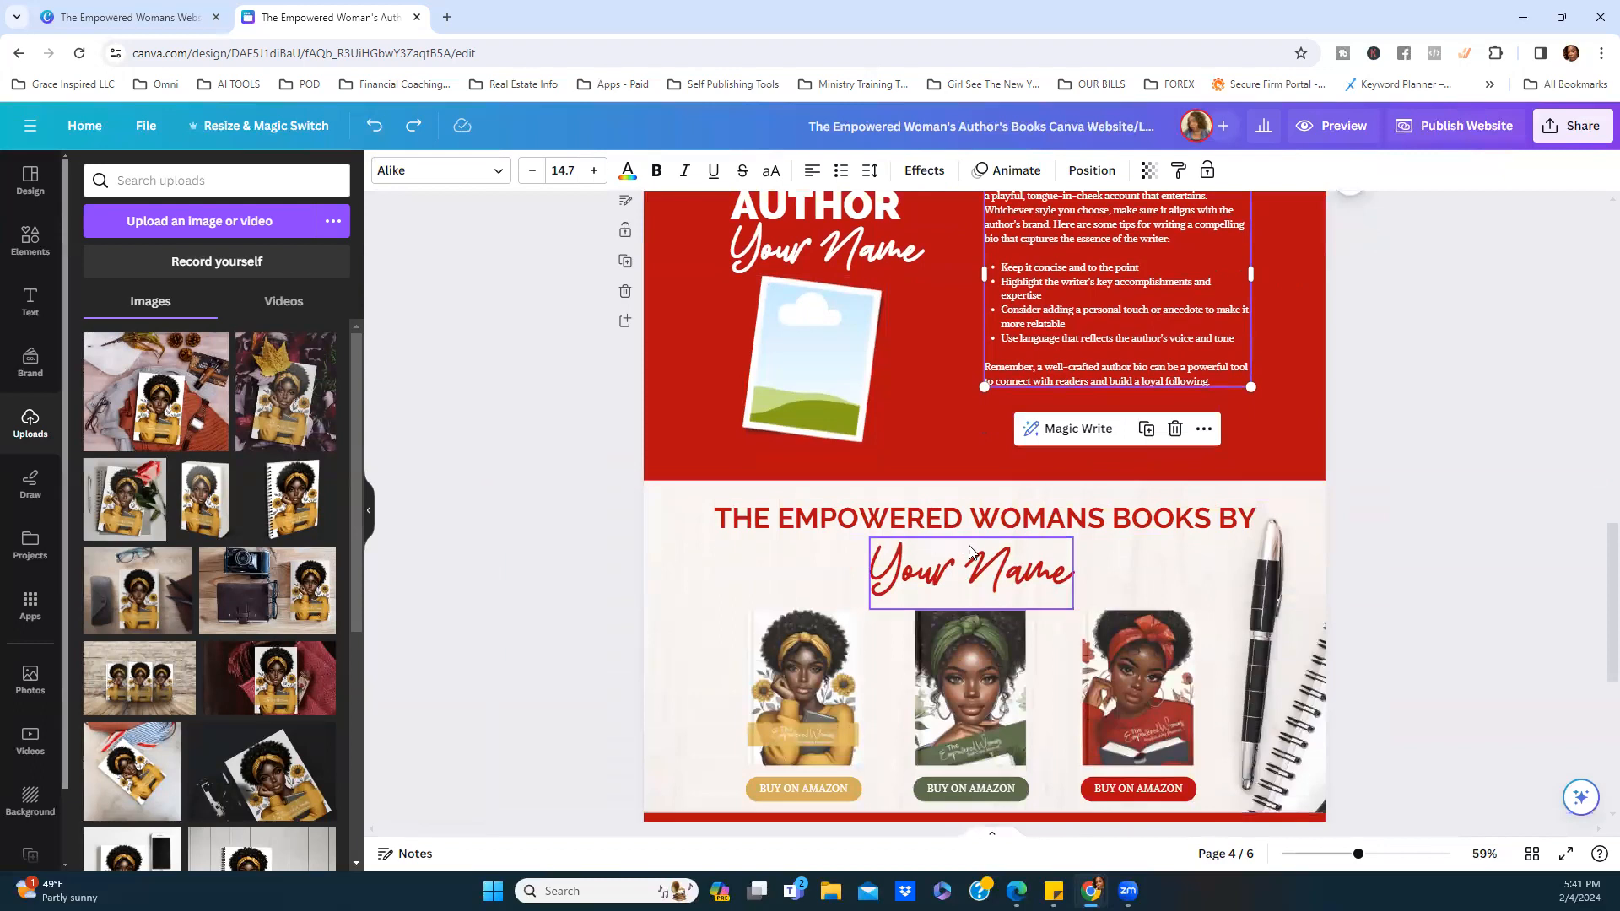
scroll(970, 557, "down", 3)
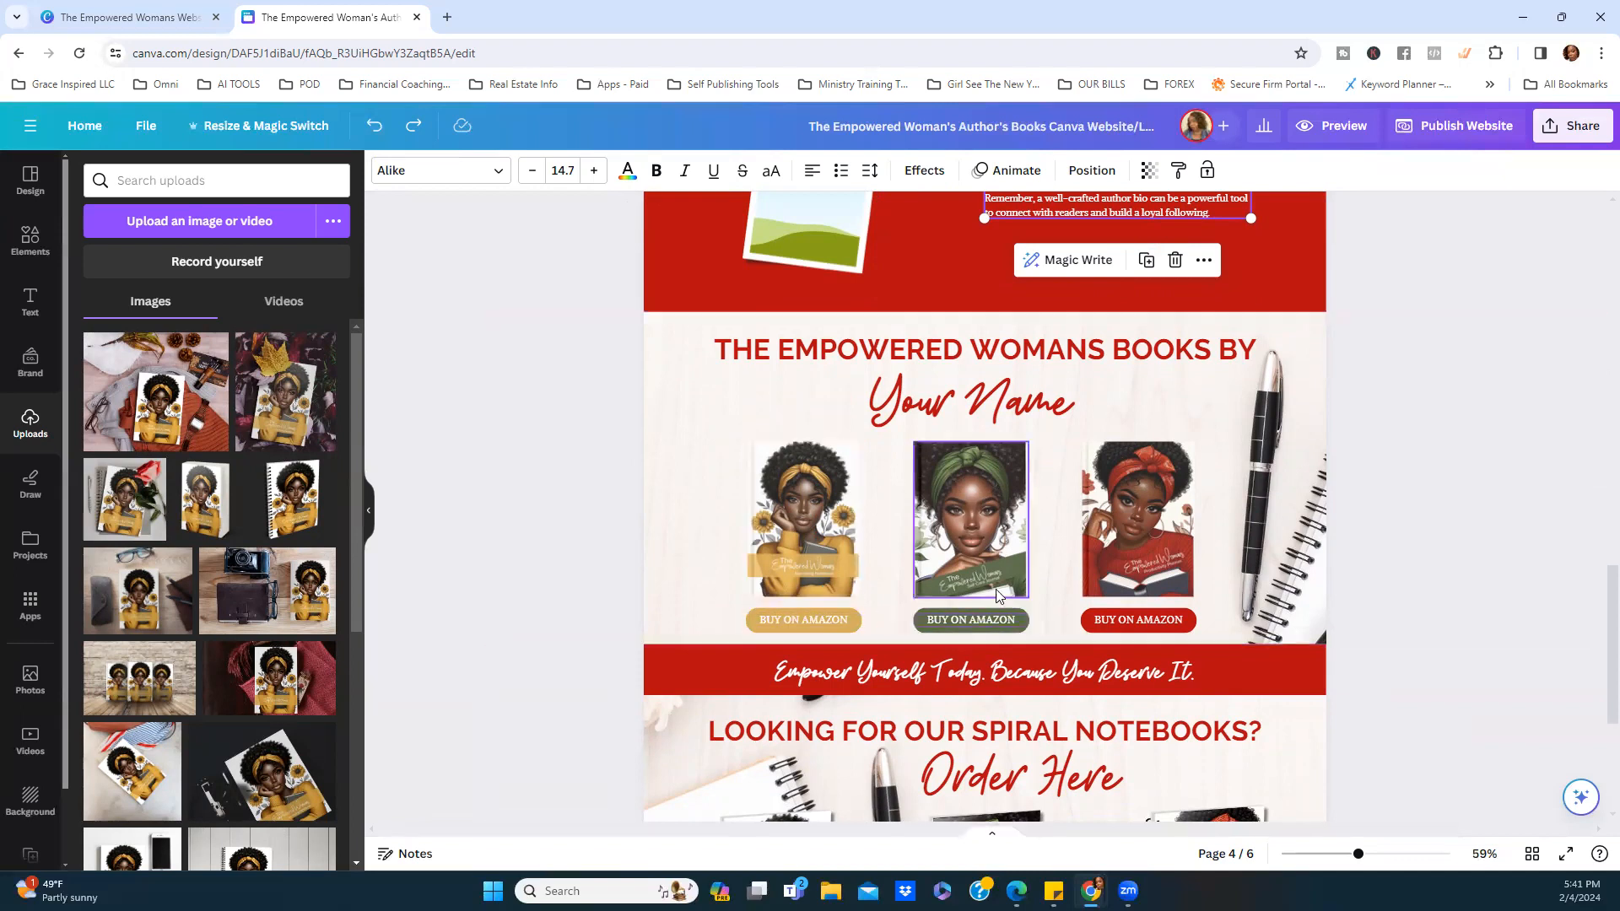
scroll(1131, 590, "down", 3)
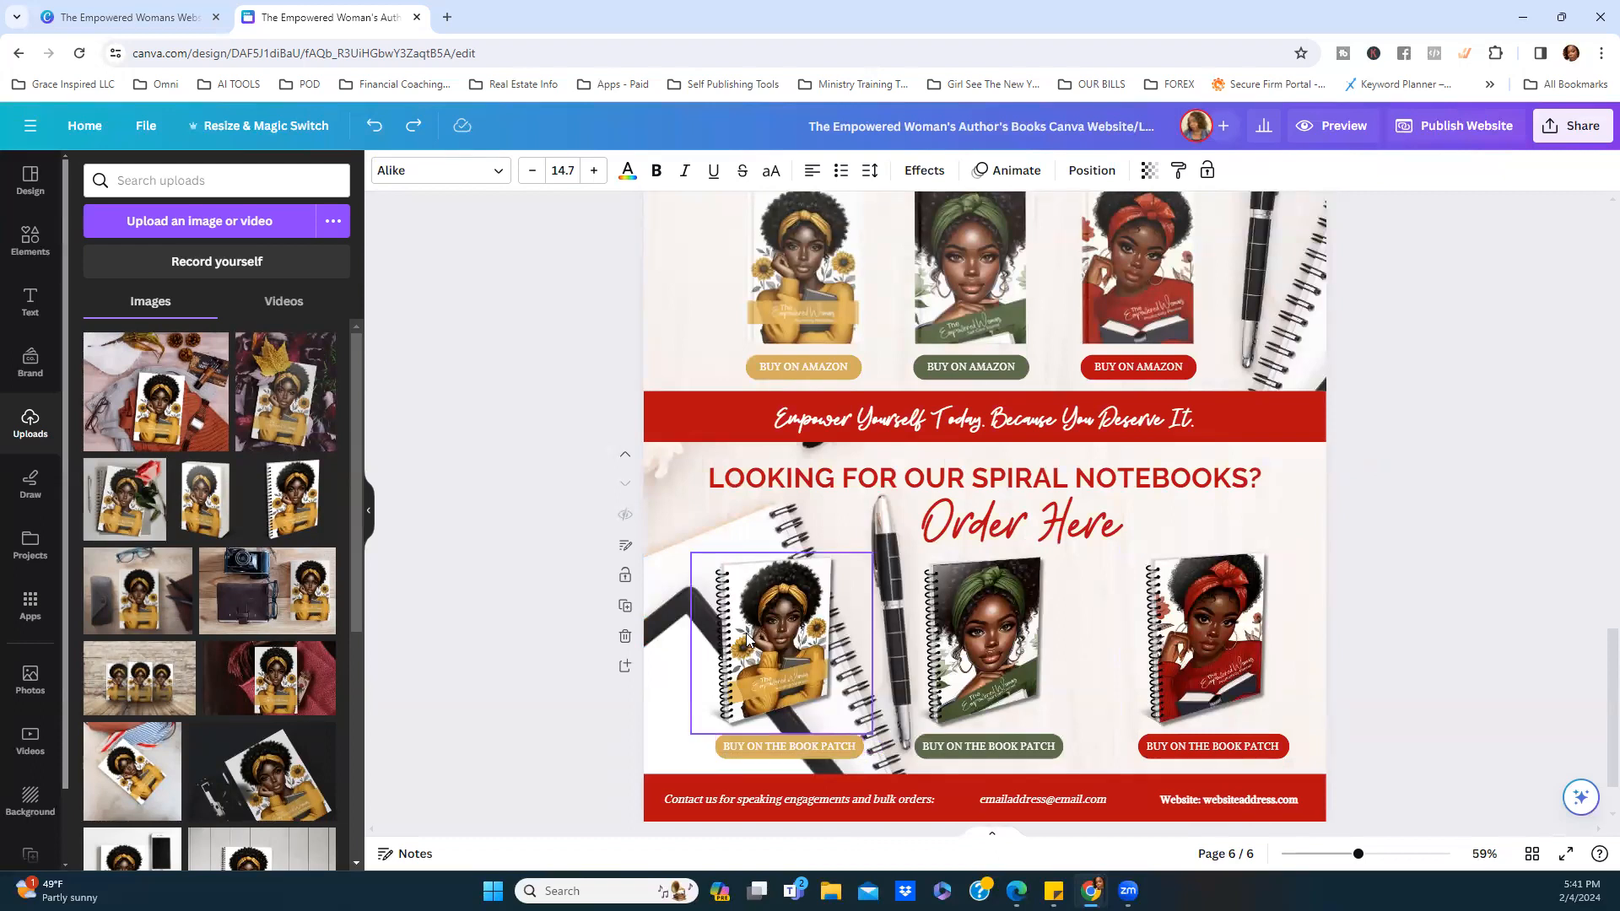
Select the BUY ON THE BOOK PATCH button, return to page 1, and preview the website.
left_click(761, 736)
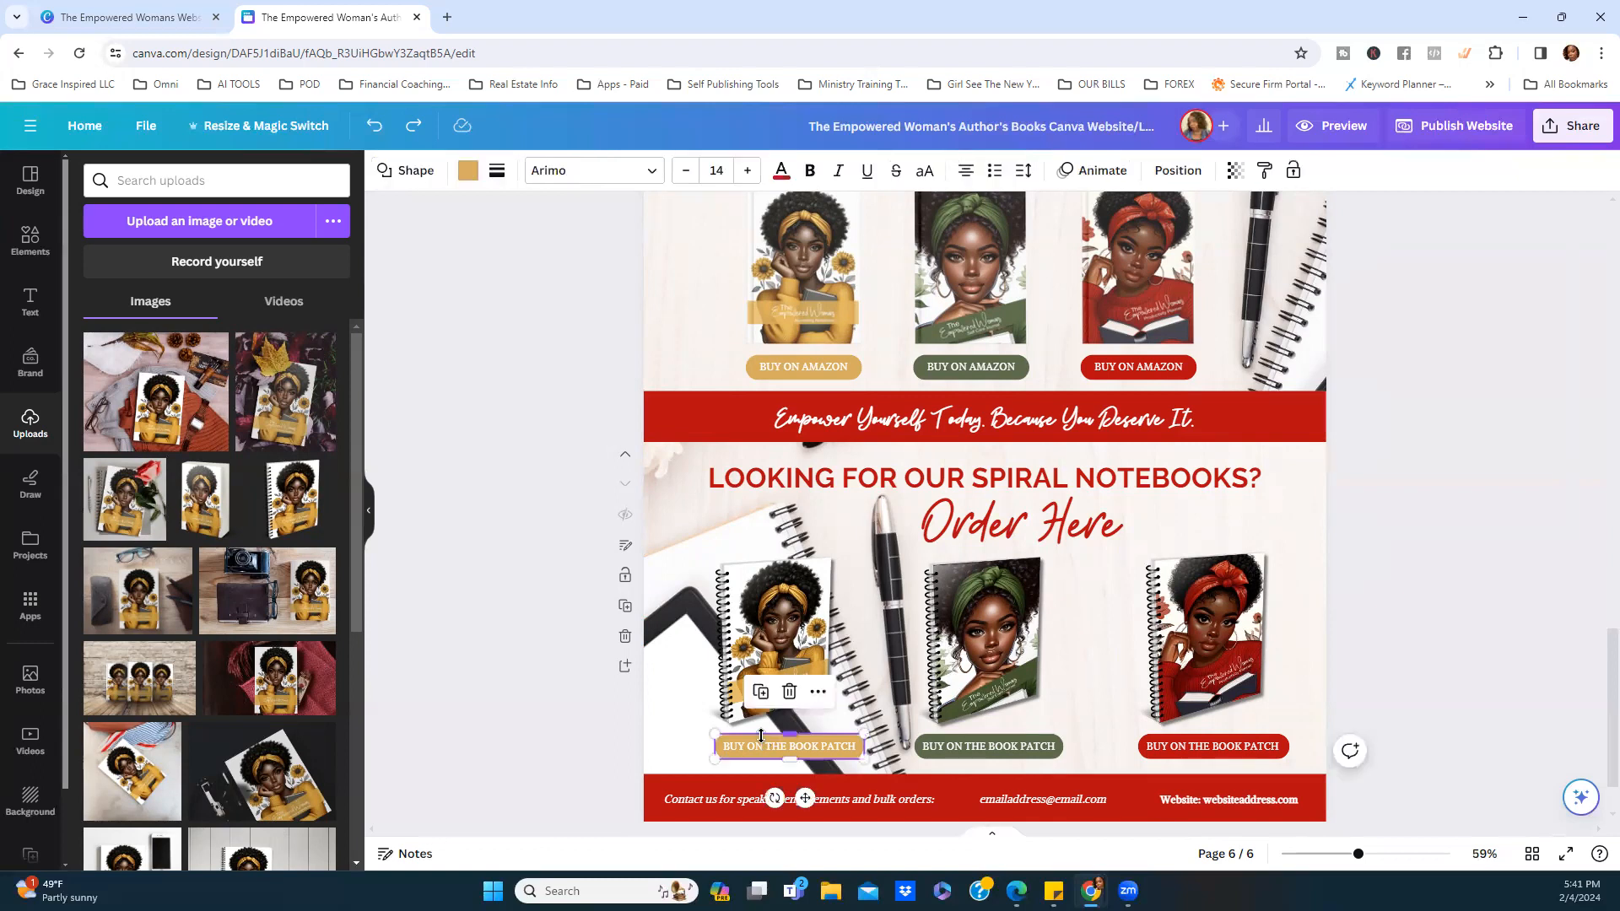
left_click(818, 693)
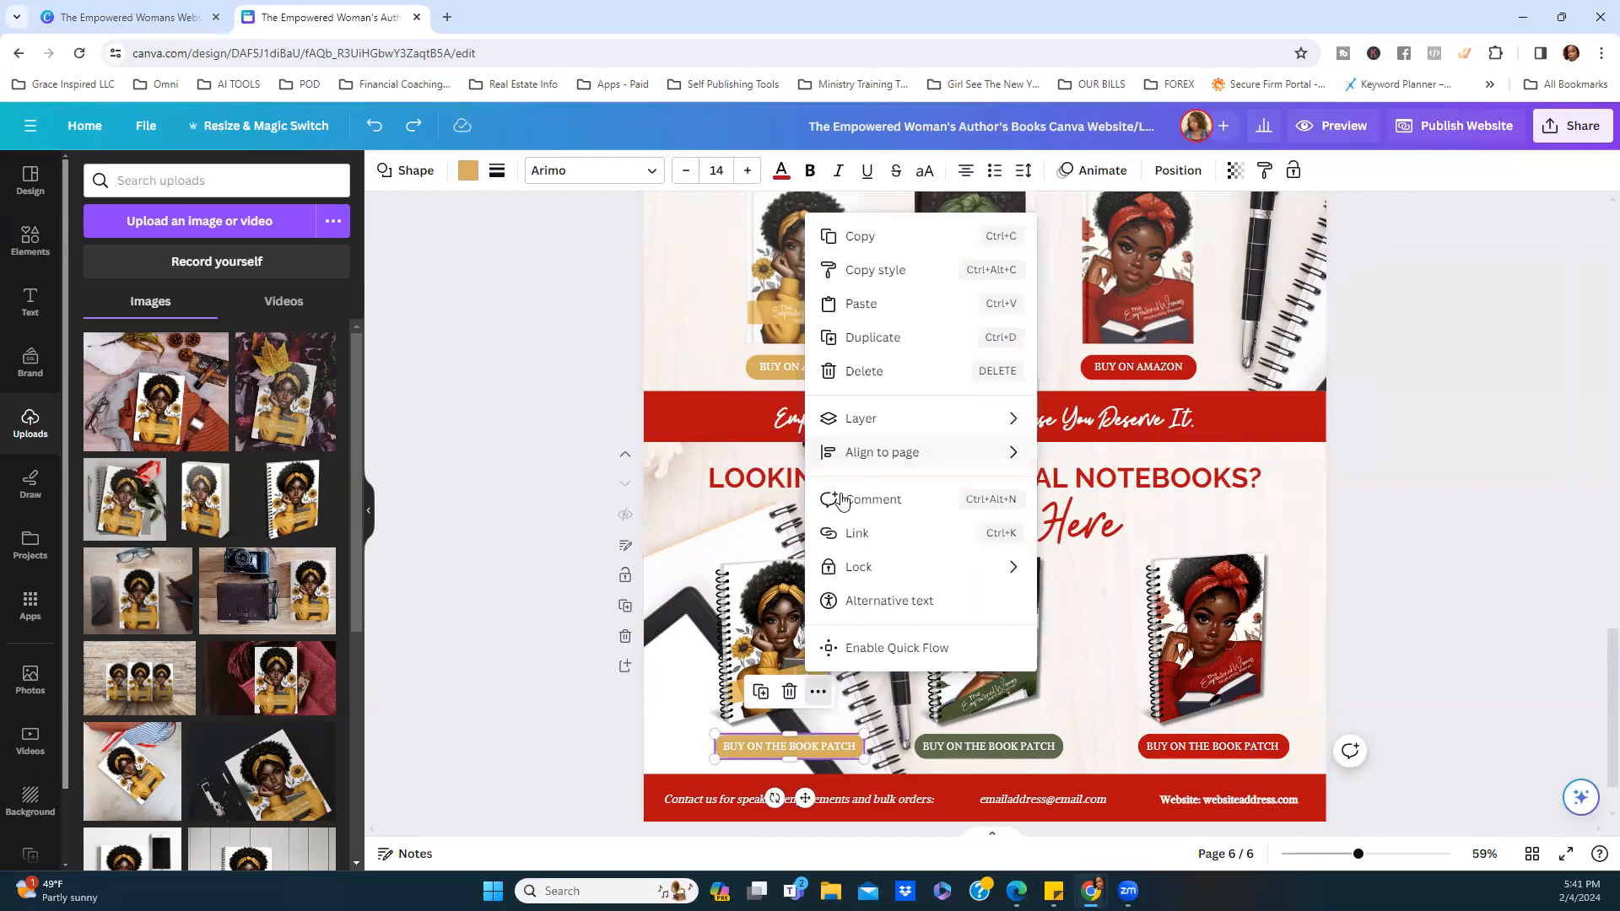
scroll(1192, 692, "down", 1)
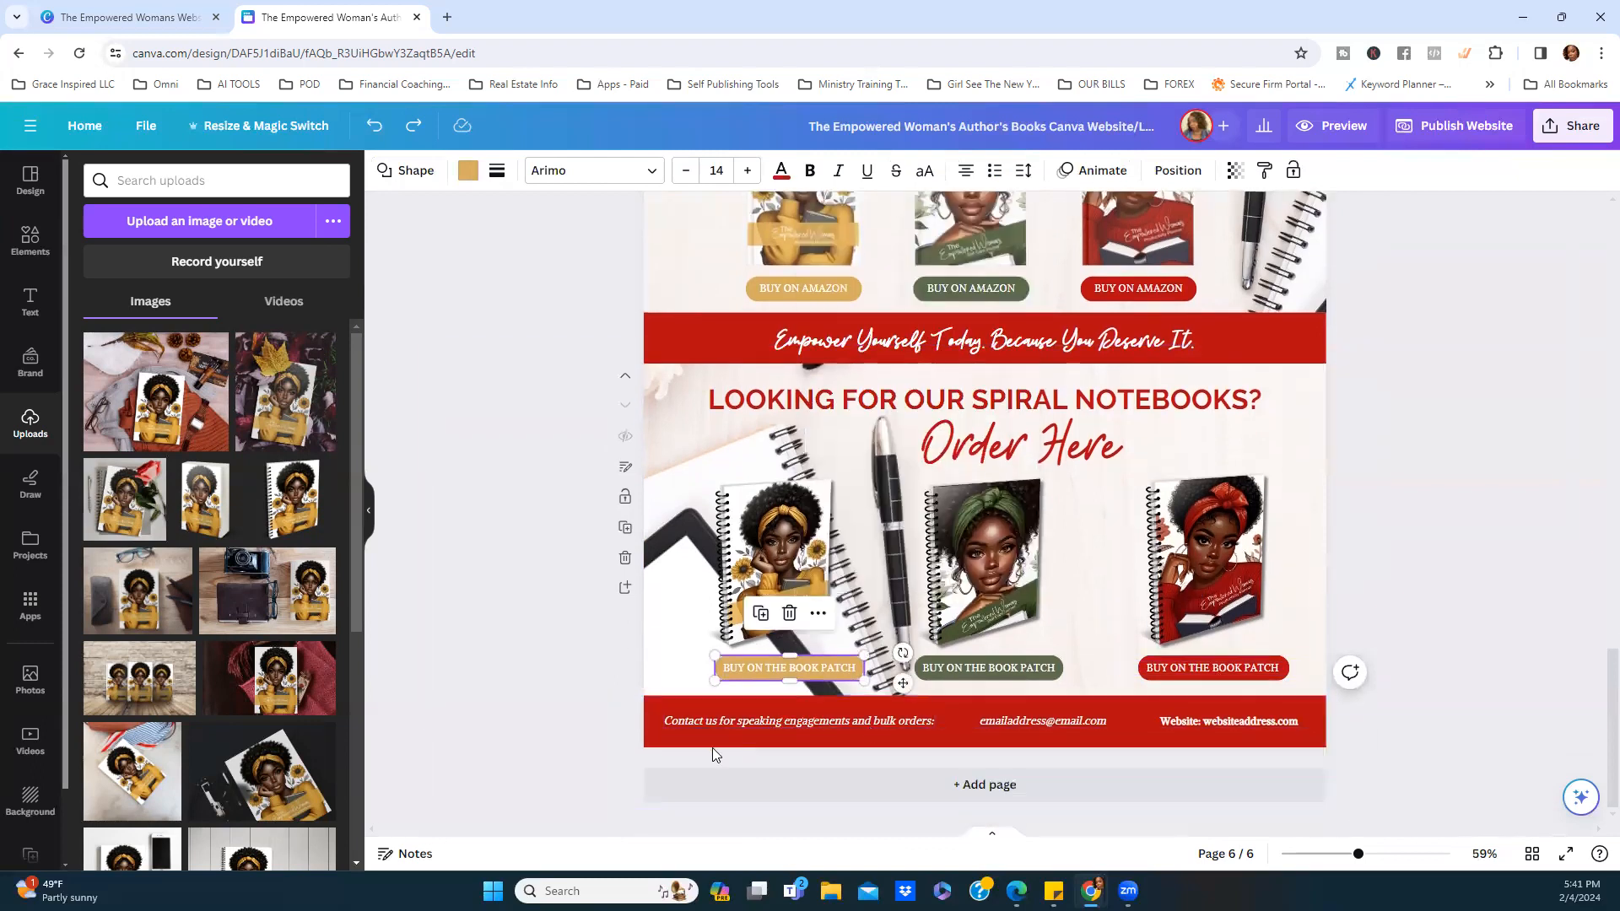
scroll(1566, 589, "up", 20)
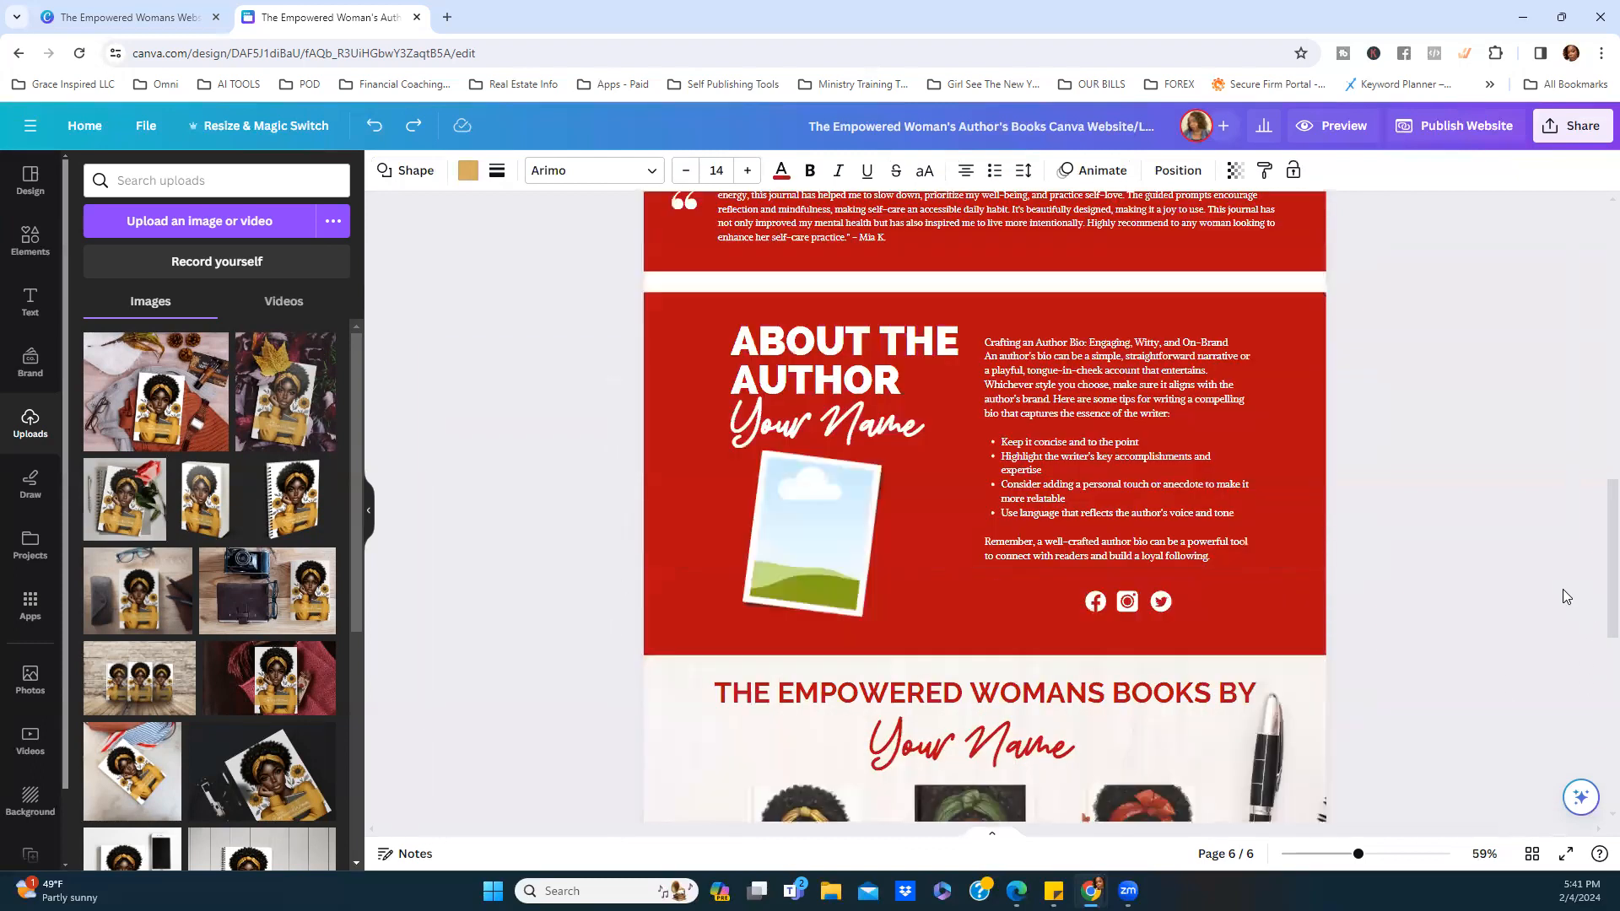
scroll(1538, 517, "up", 1)
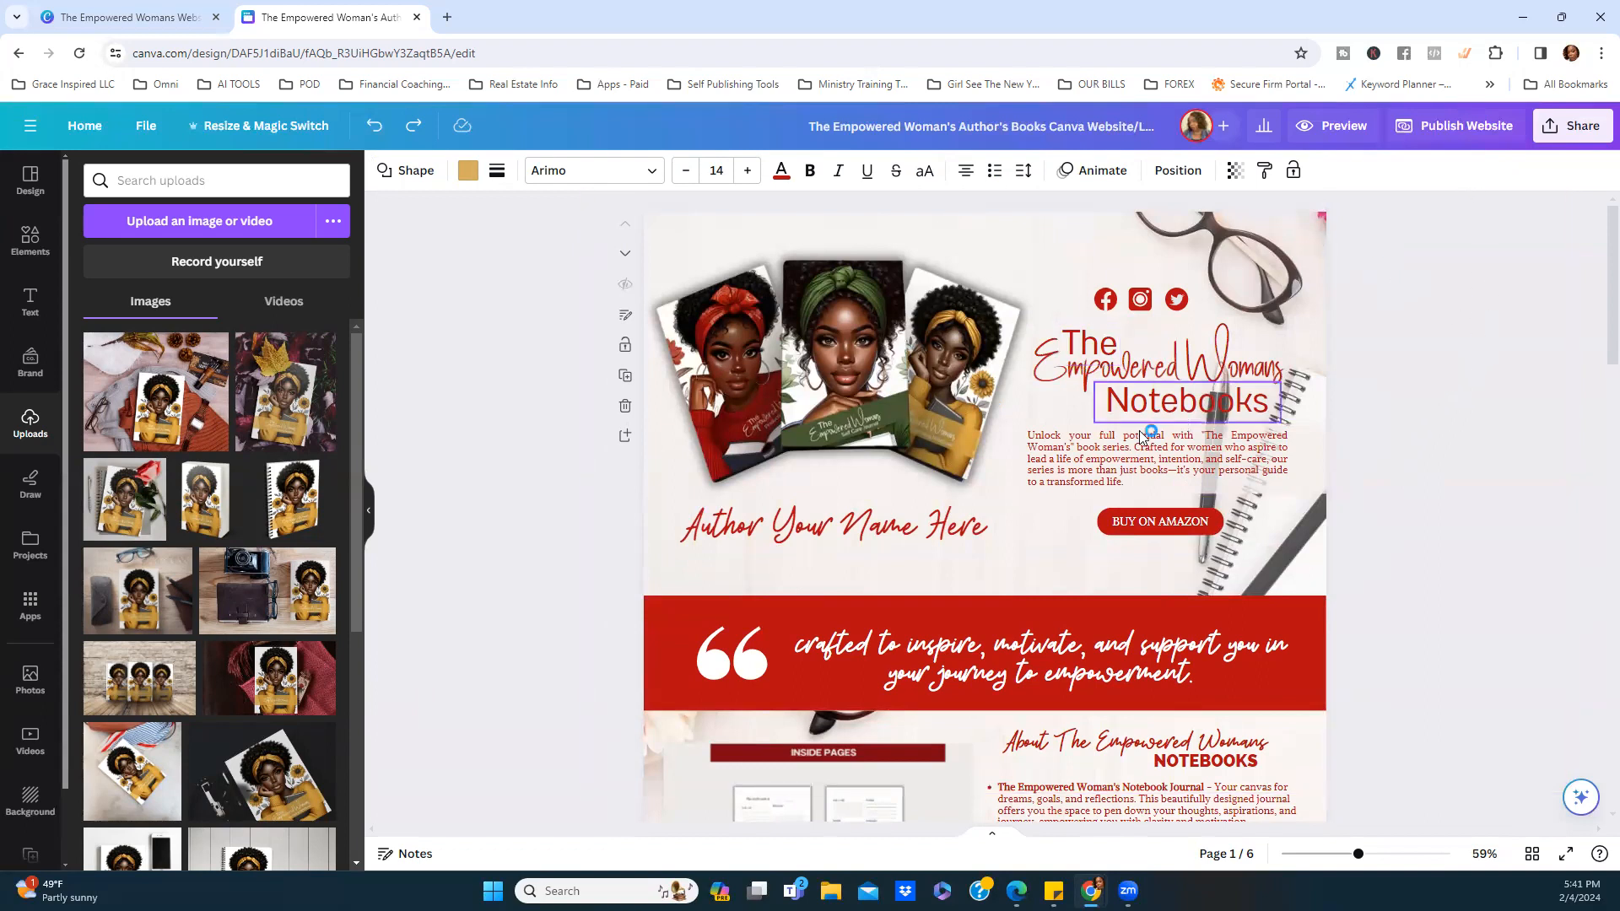
left_click(1326, 131)
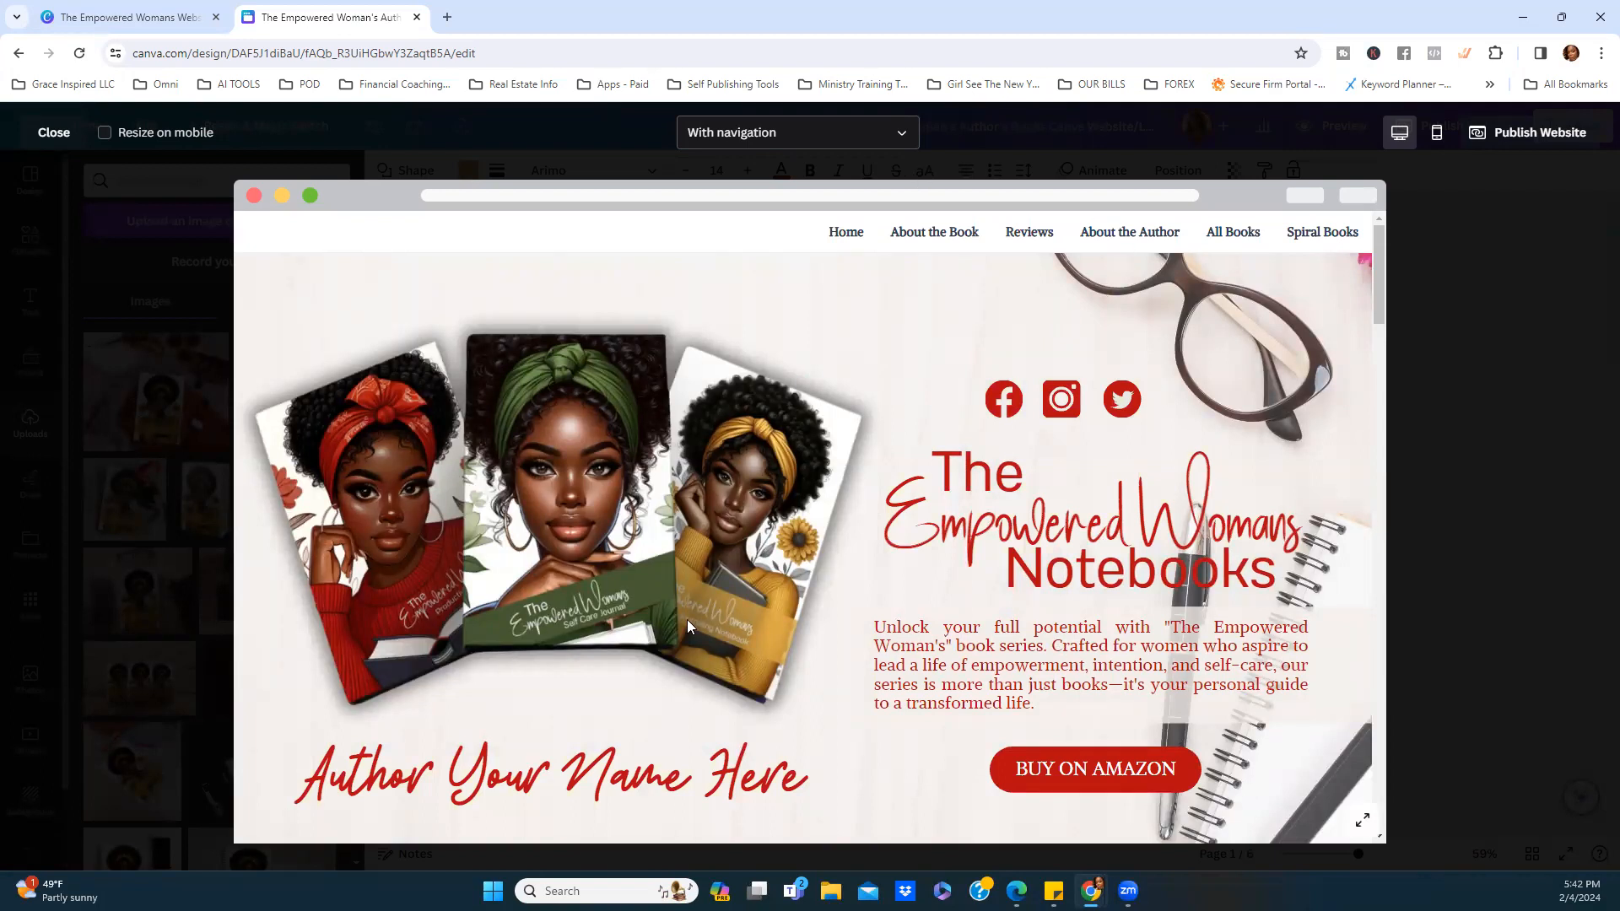
left_click(942, 239)
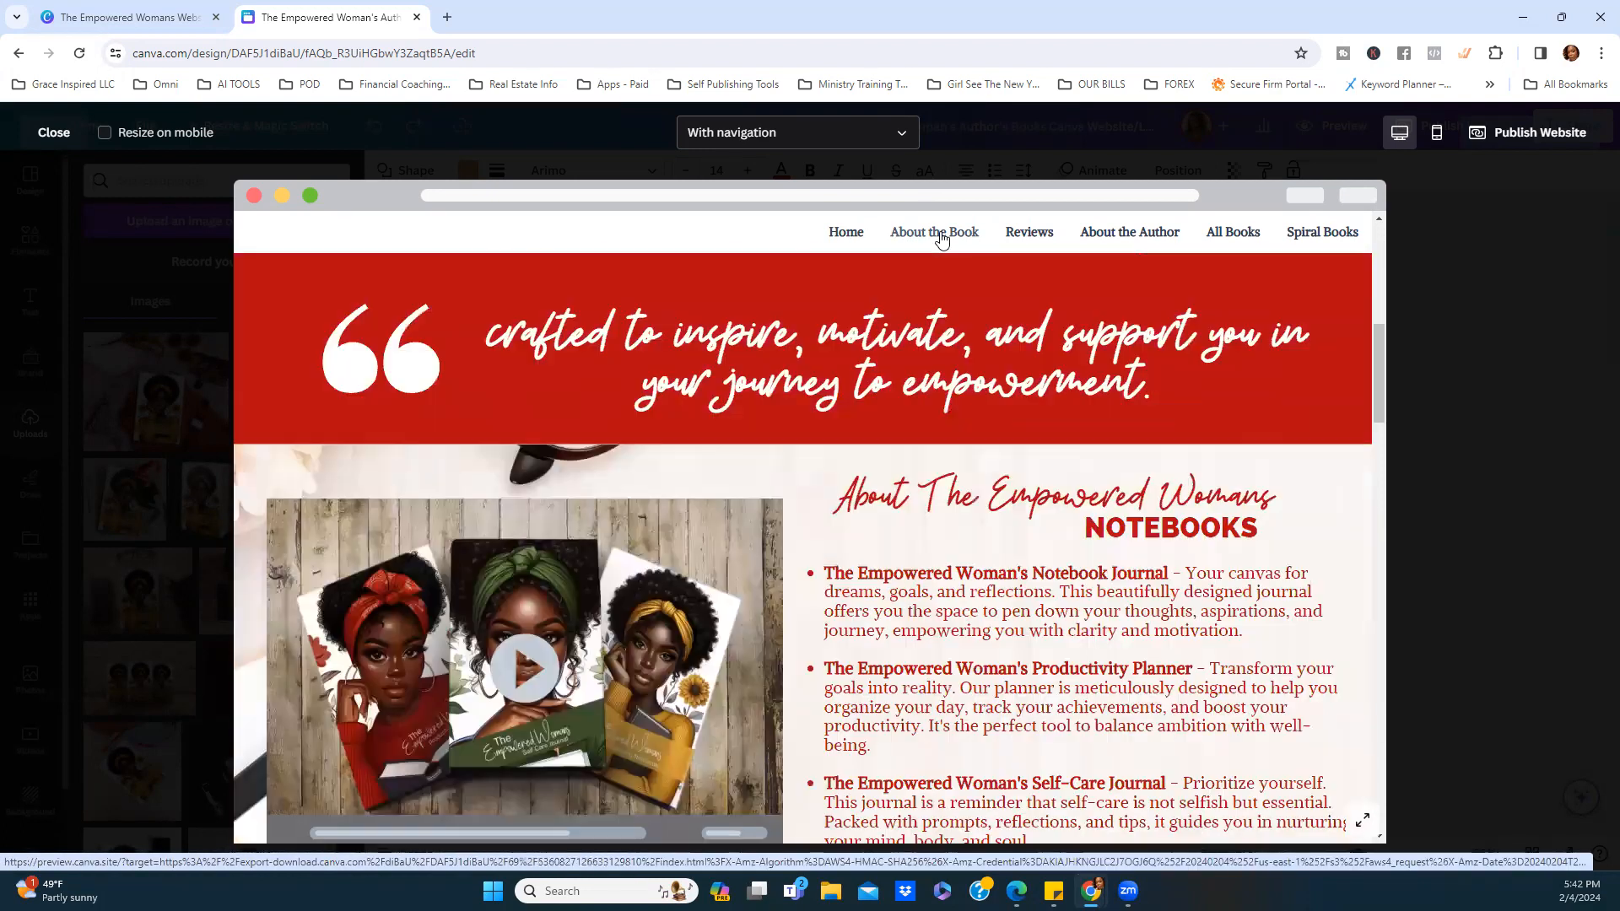
scroll(790, 454, "down", 2)
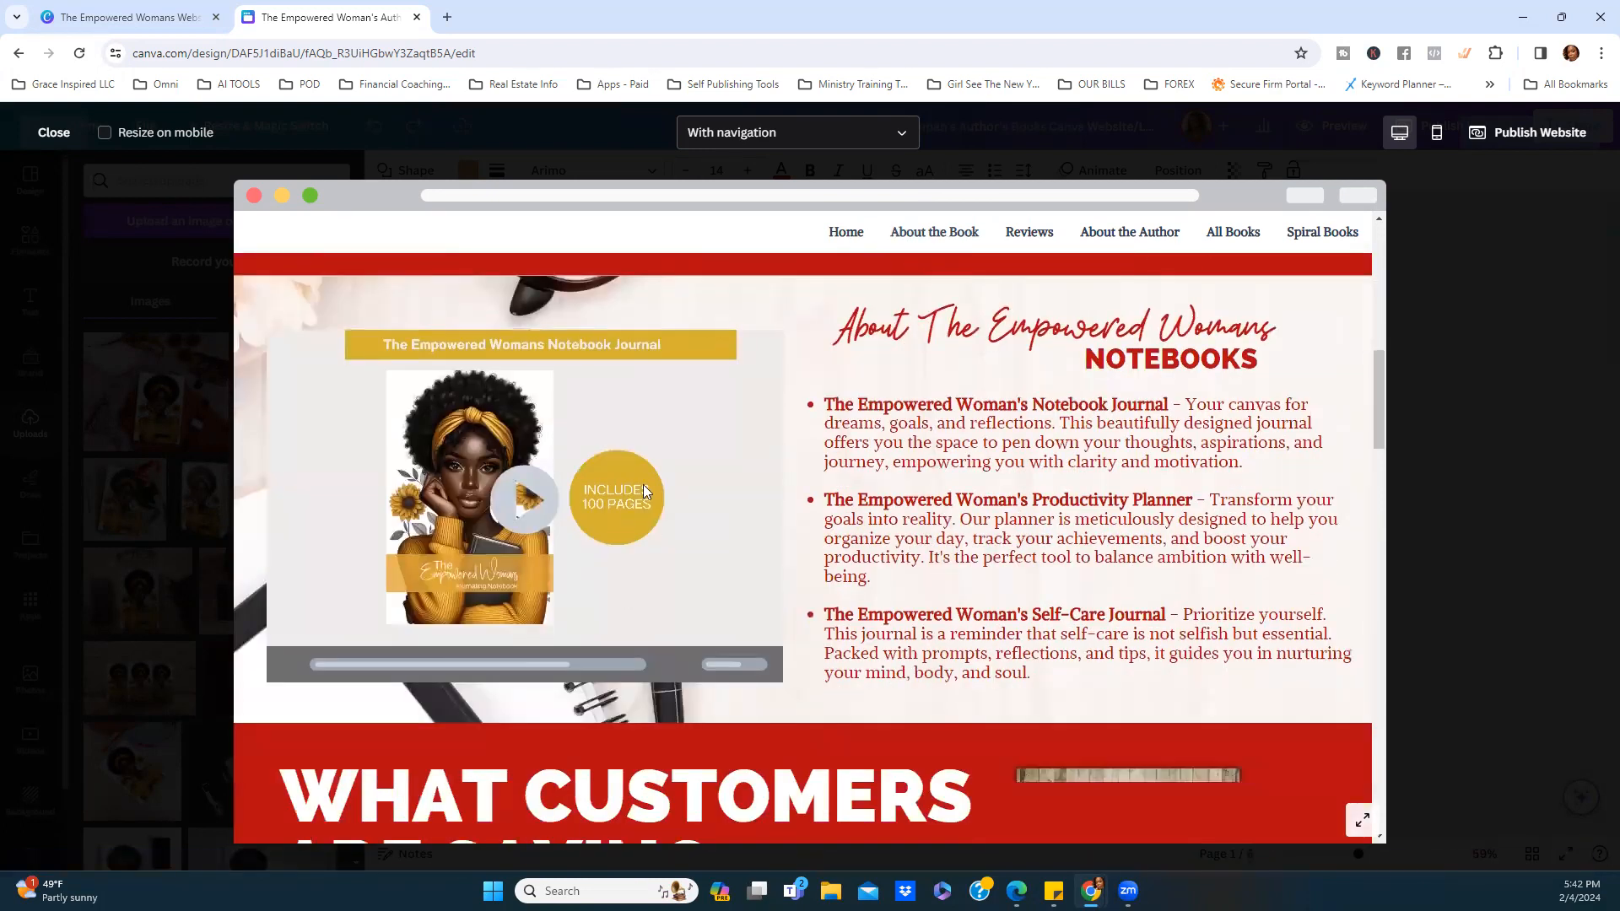
scroll(1013, 580, "up", 2)
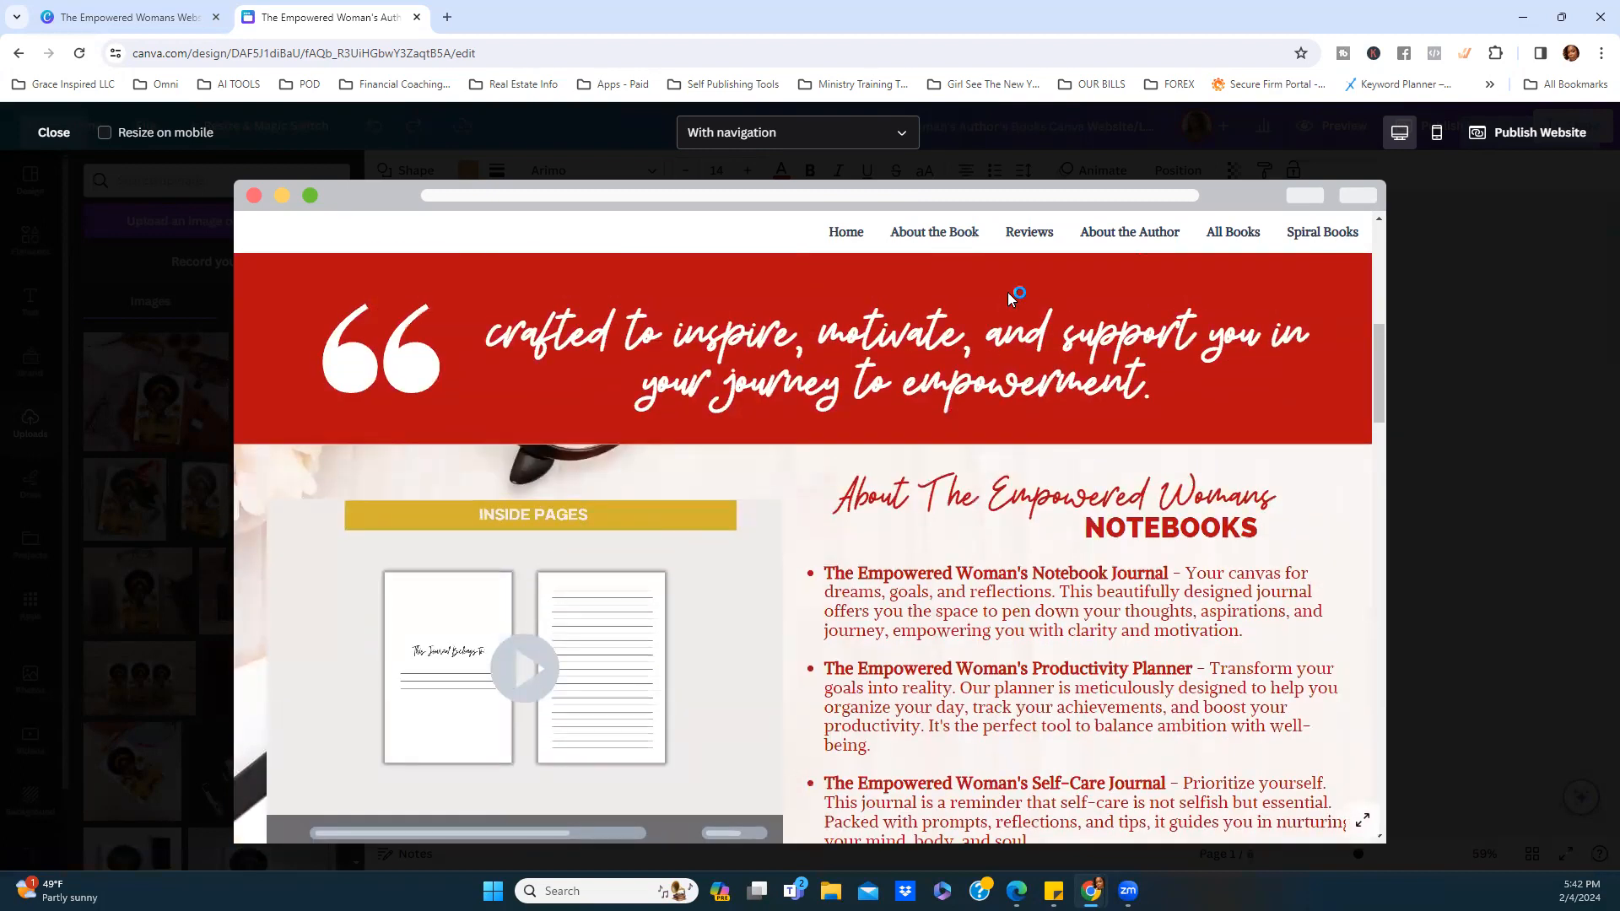
left_click(1028, 234)
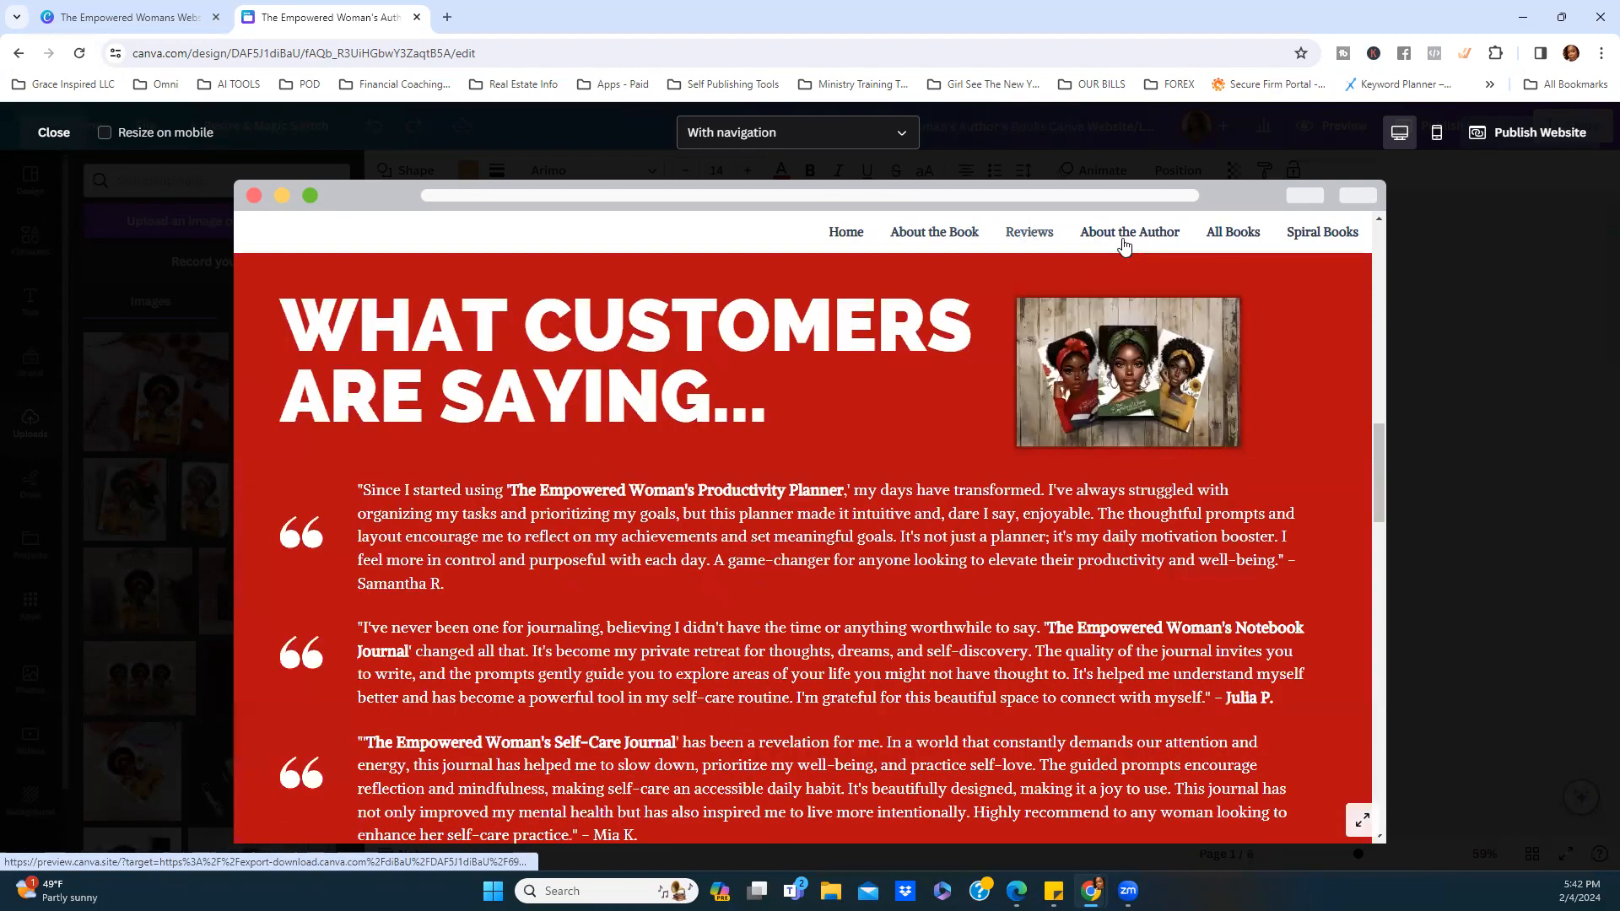
left_click(1124, 243)
left_click(1241, 243)
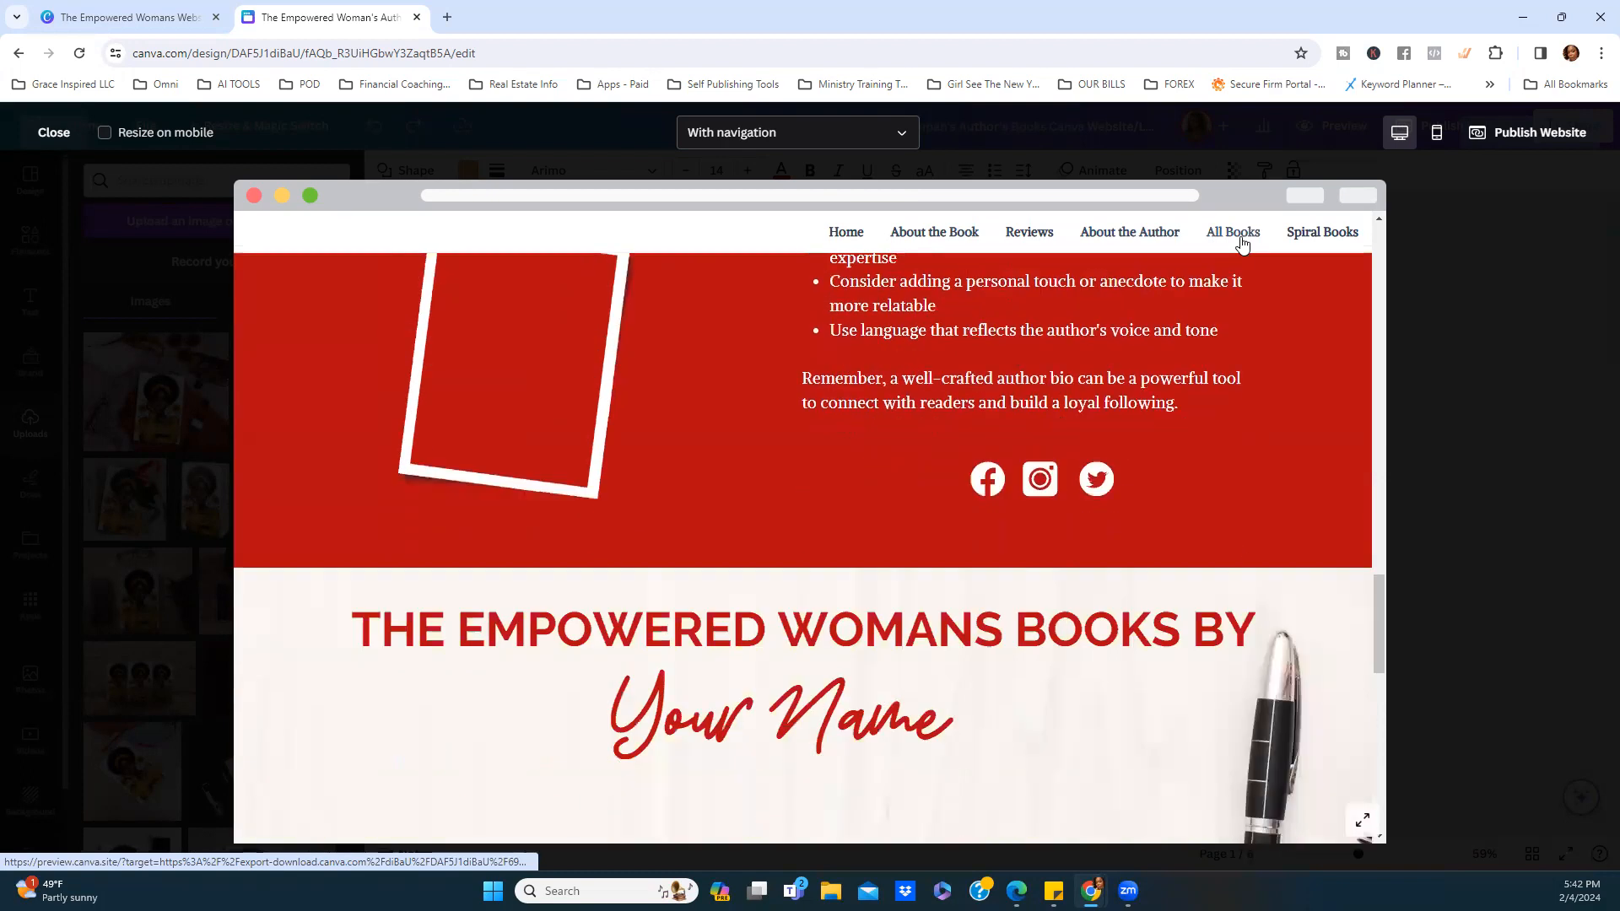
left_click(1311, 243)
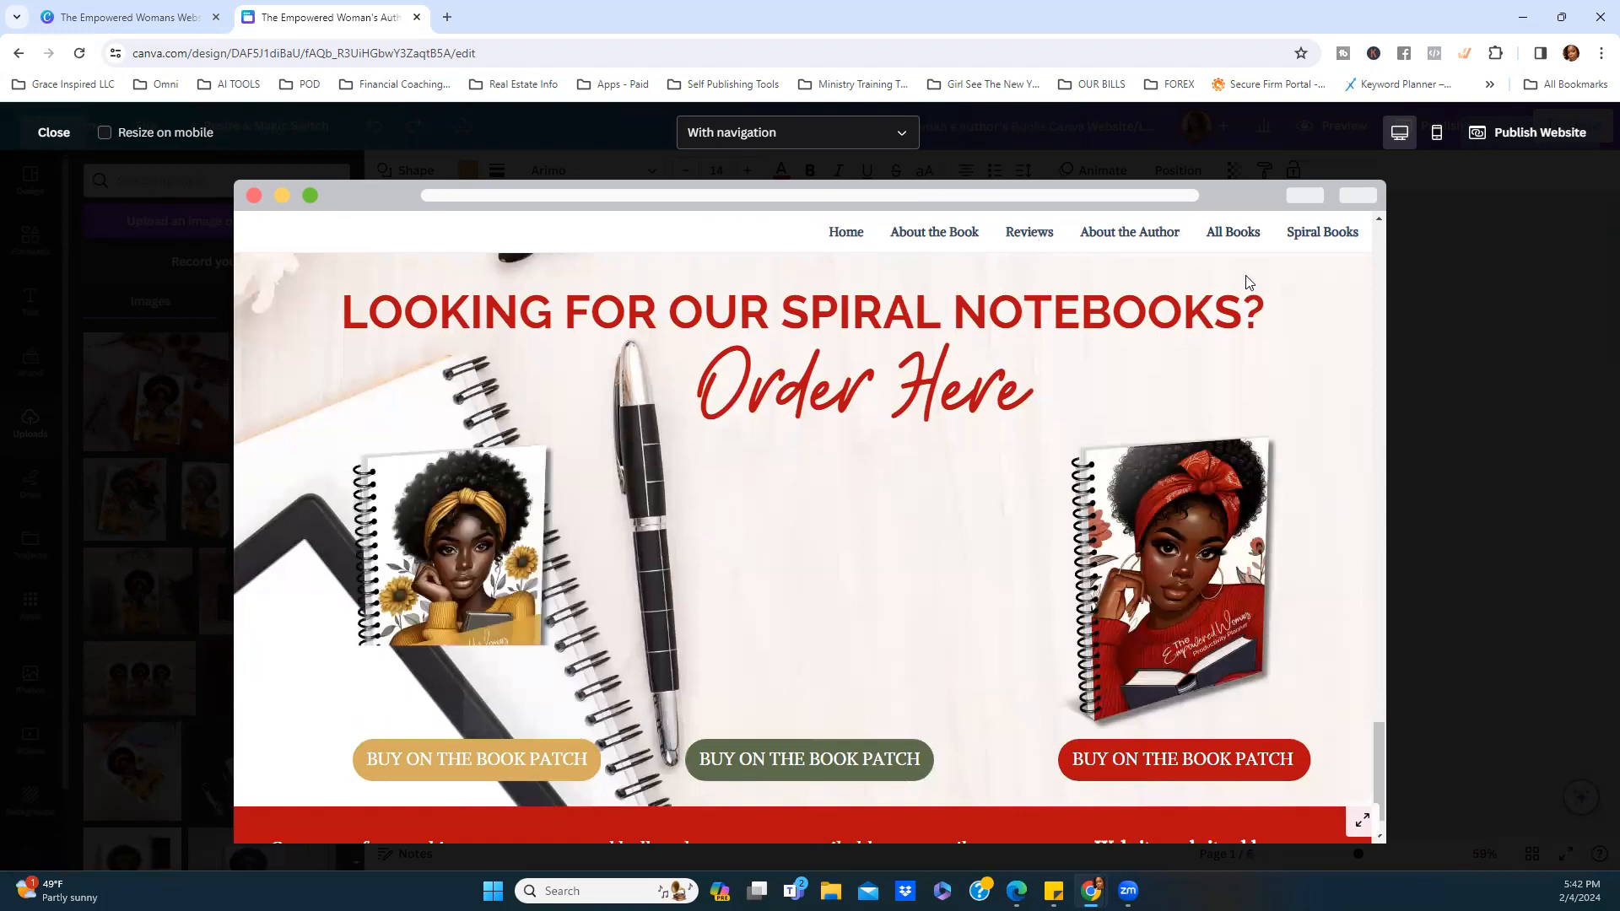
left_click(862, 235)
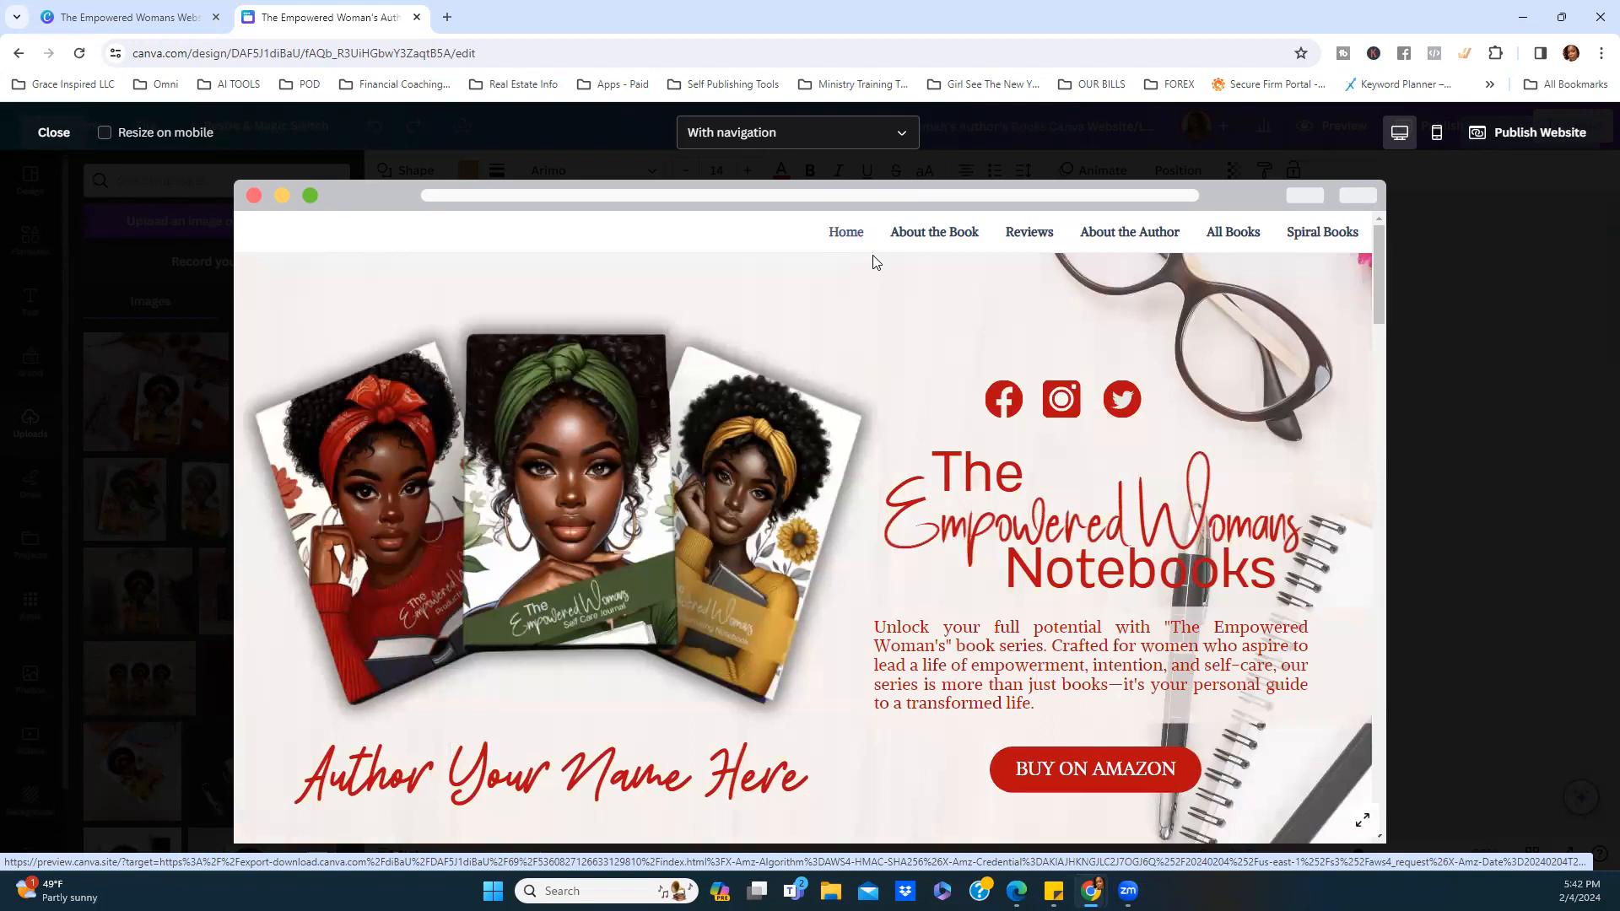
scroll(886, 383, "down", 4)
scroll(900, 409, "down", 5)
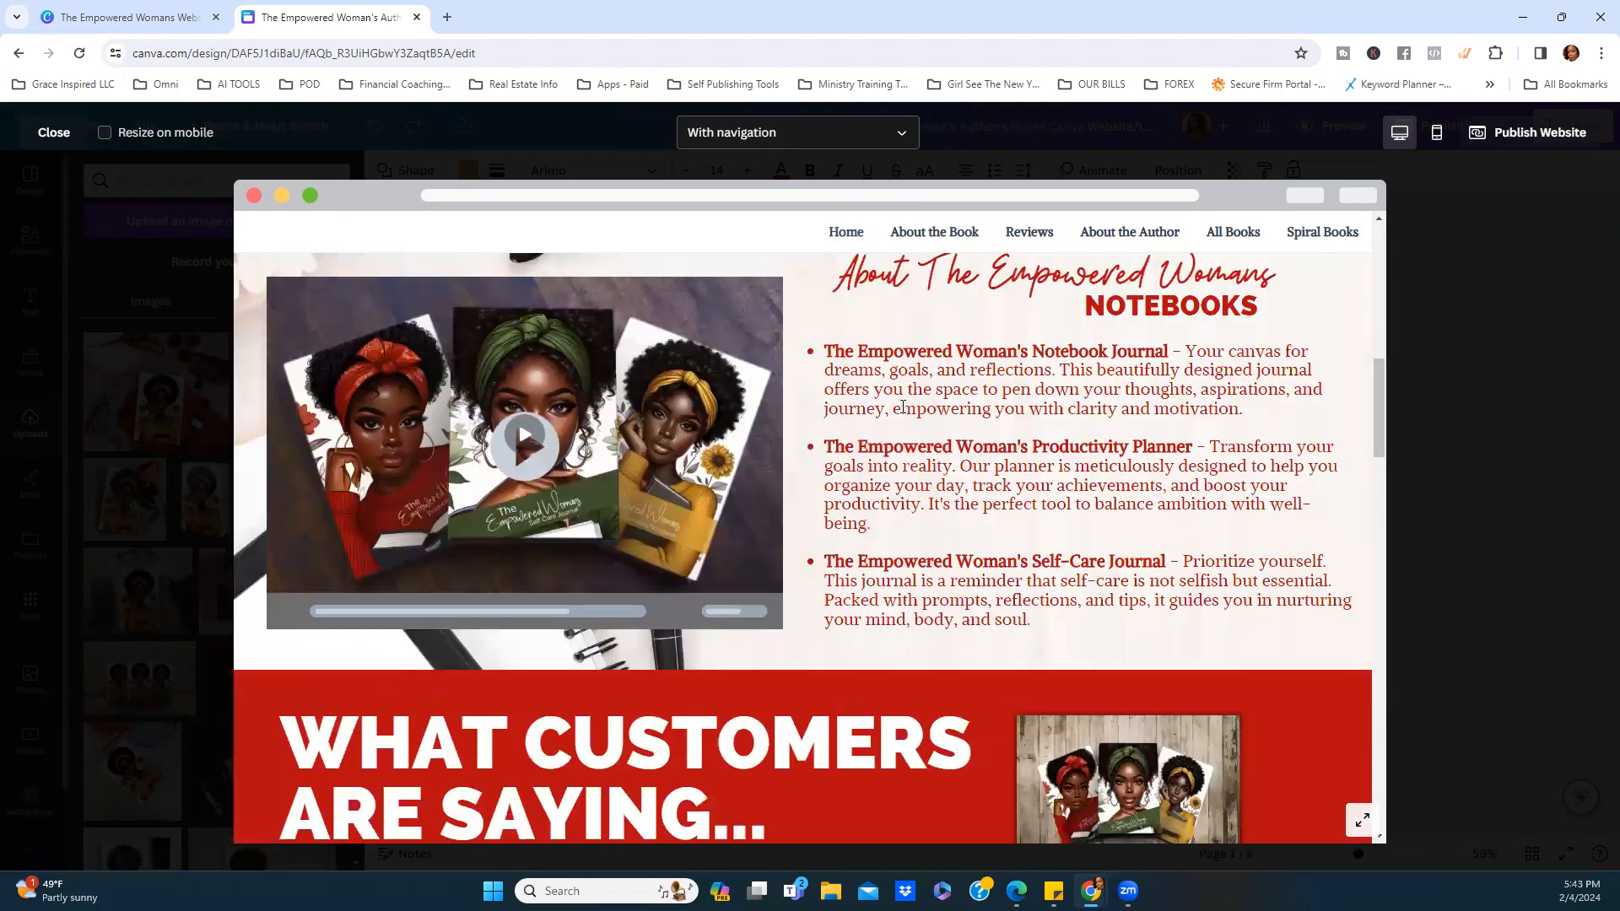
scroll(905, 409, "down", 10)
scroll(907, 409, "down", 6)
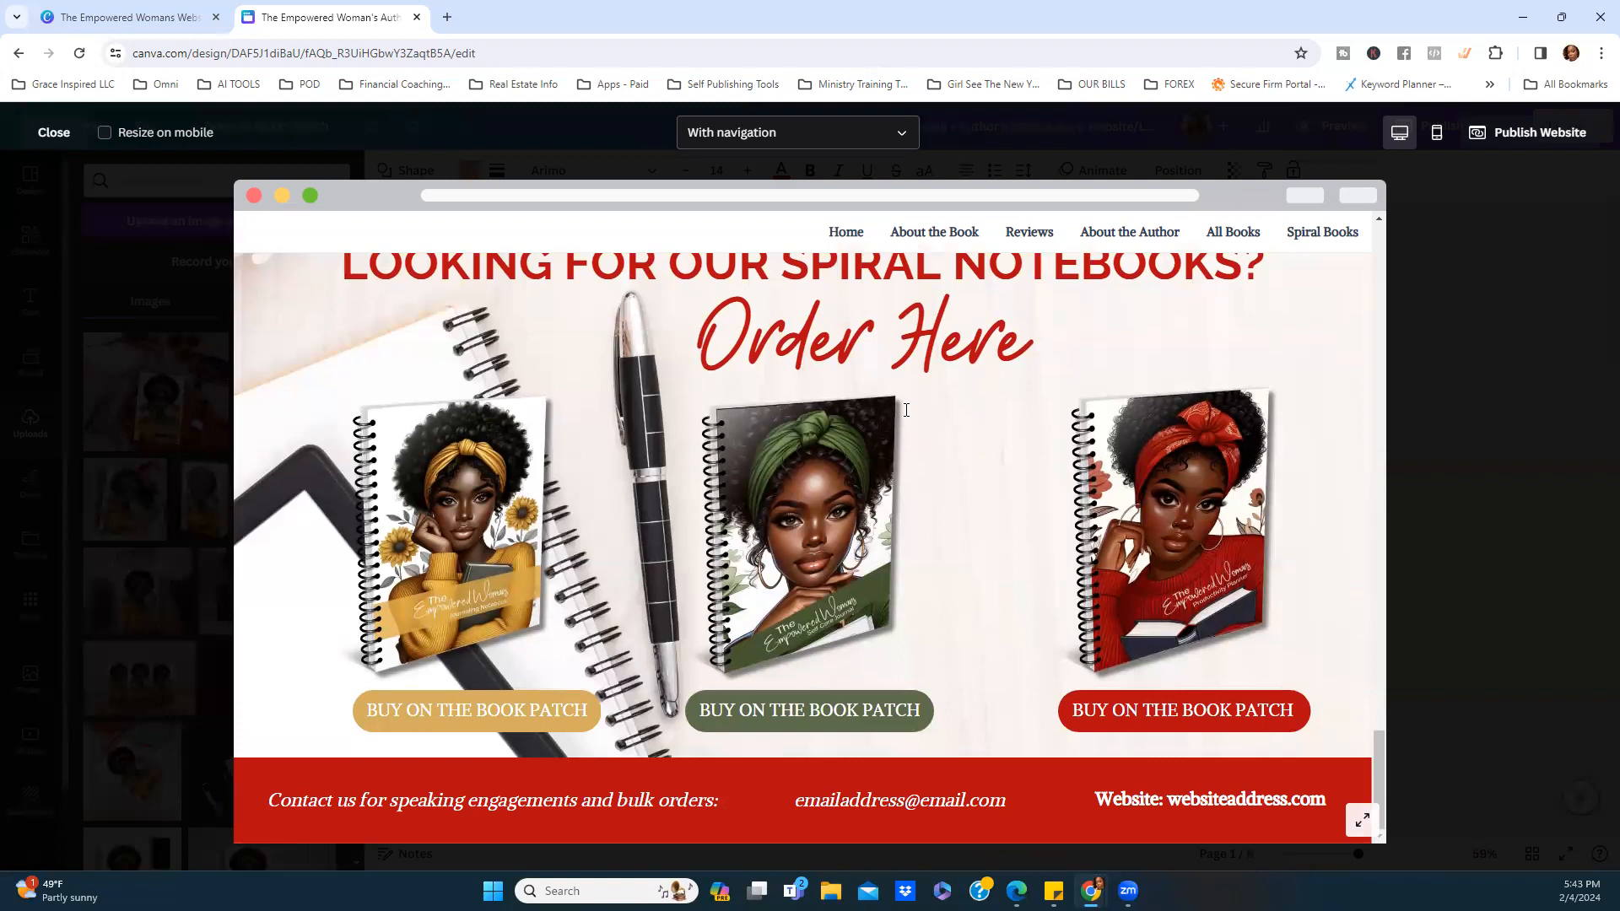
scroll(907, 409, "up", 7)
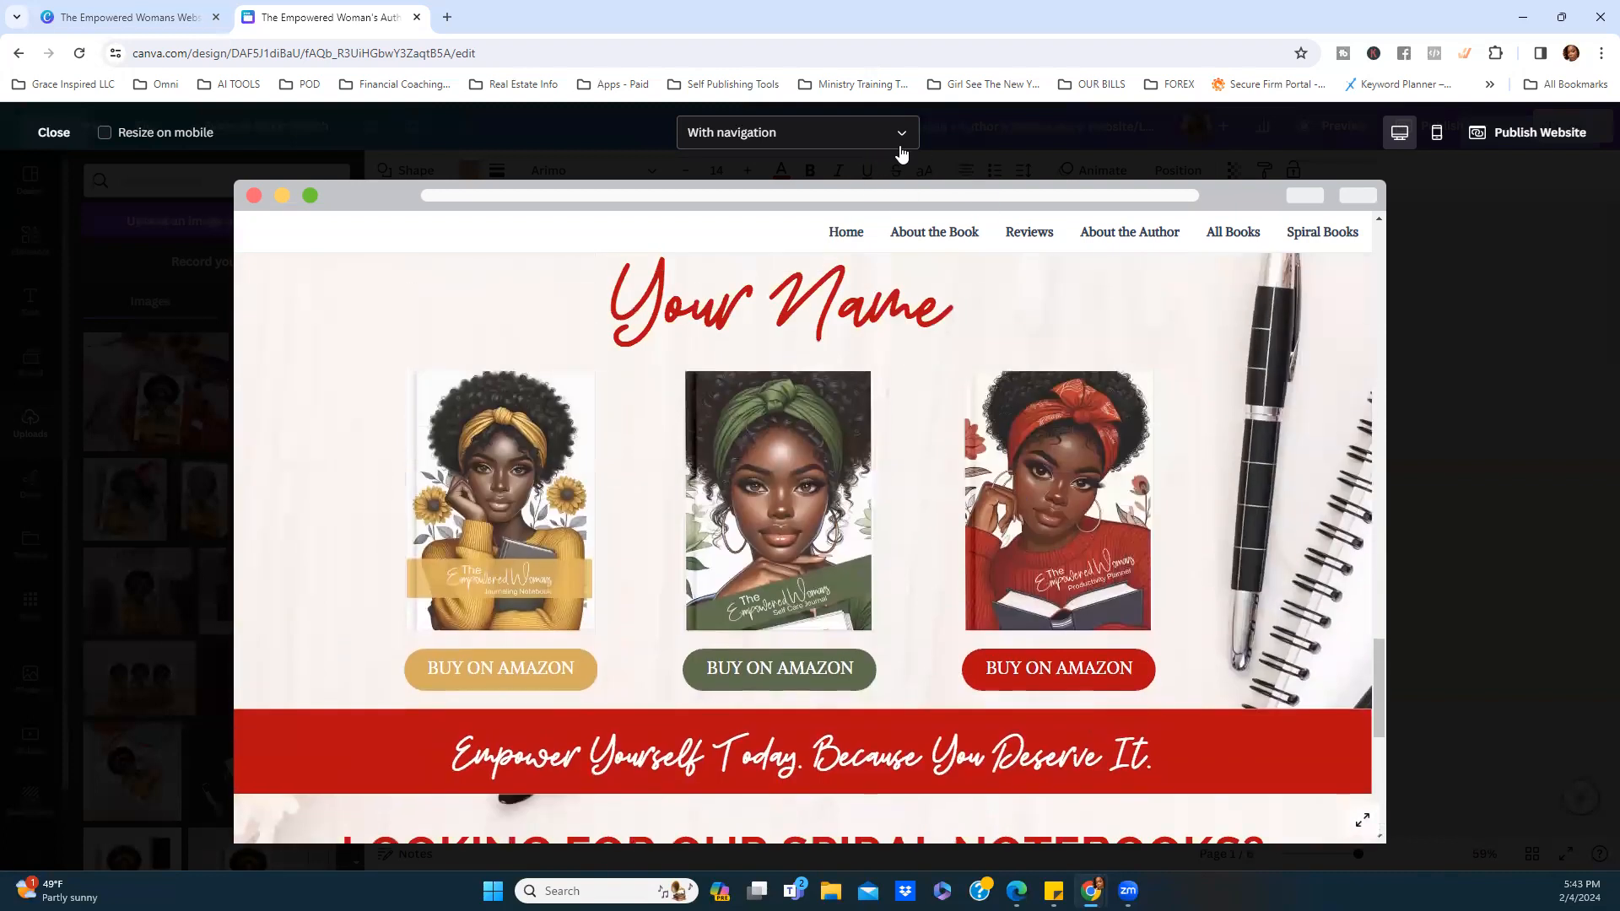
Preview the site Without navigation, then switch back to With navigation.
left_click(908, 141)
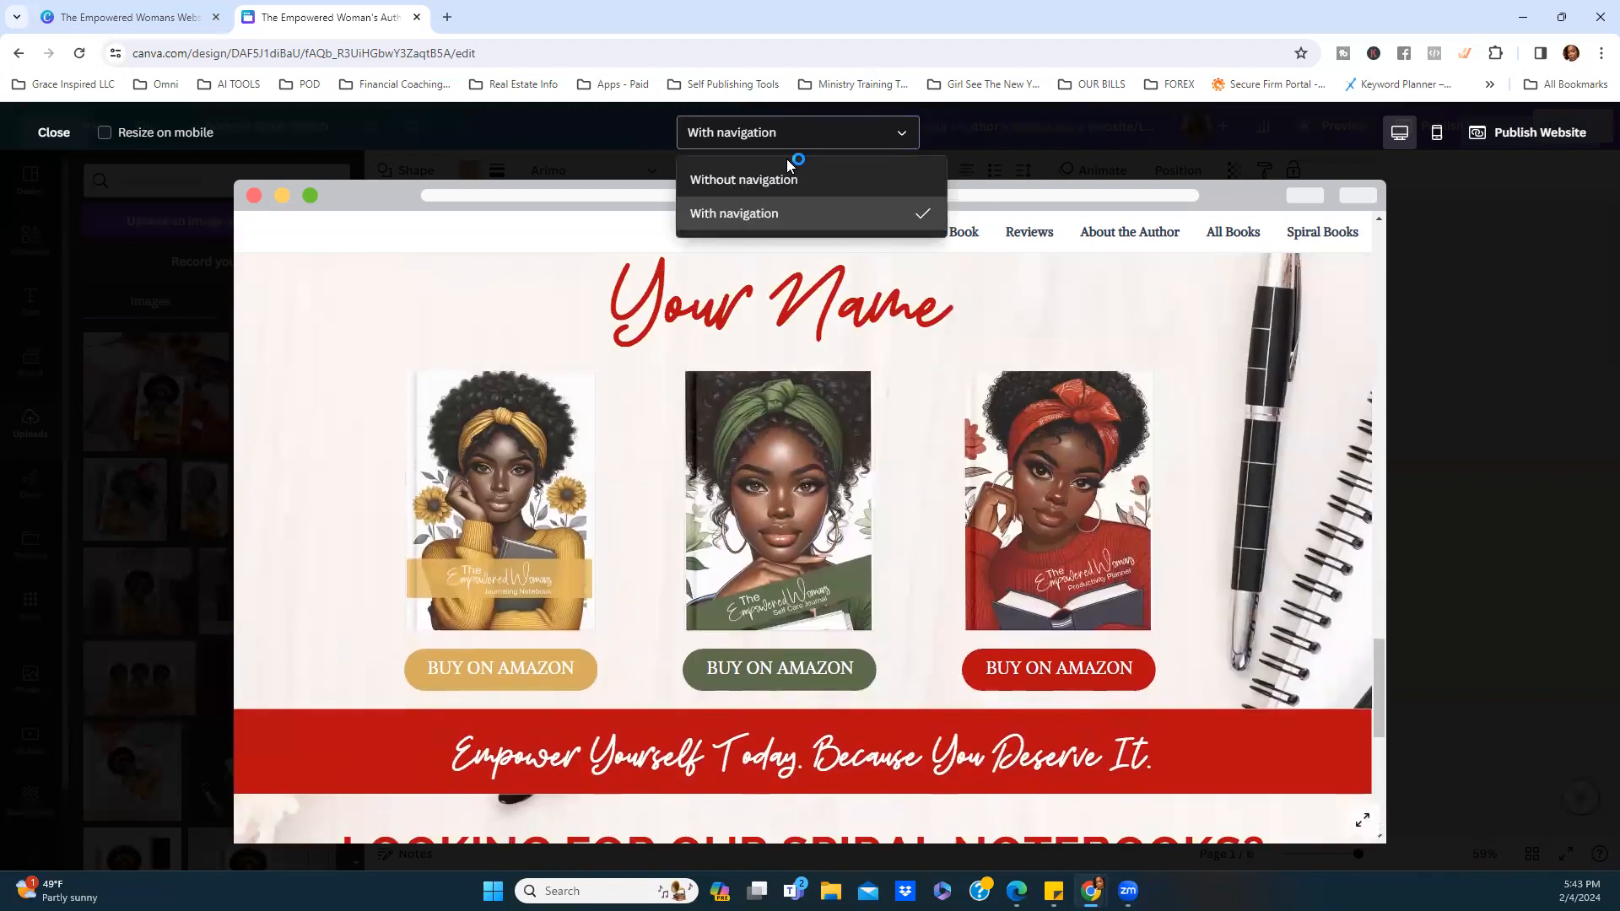
left_click(752, 184)
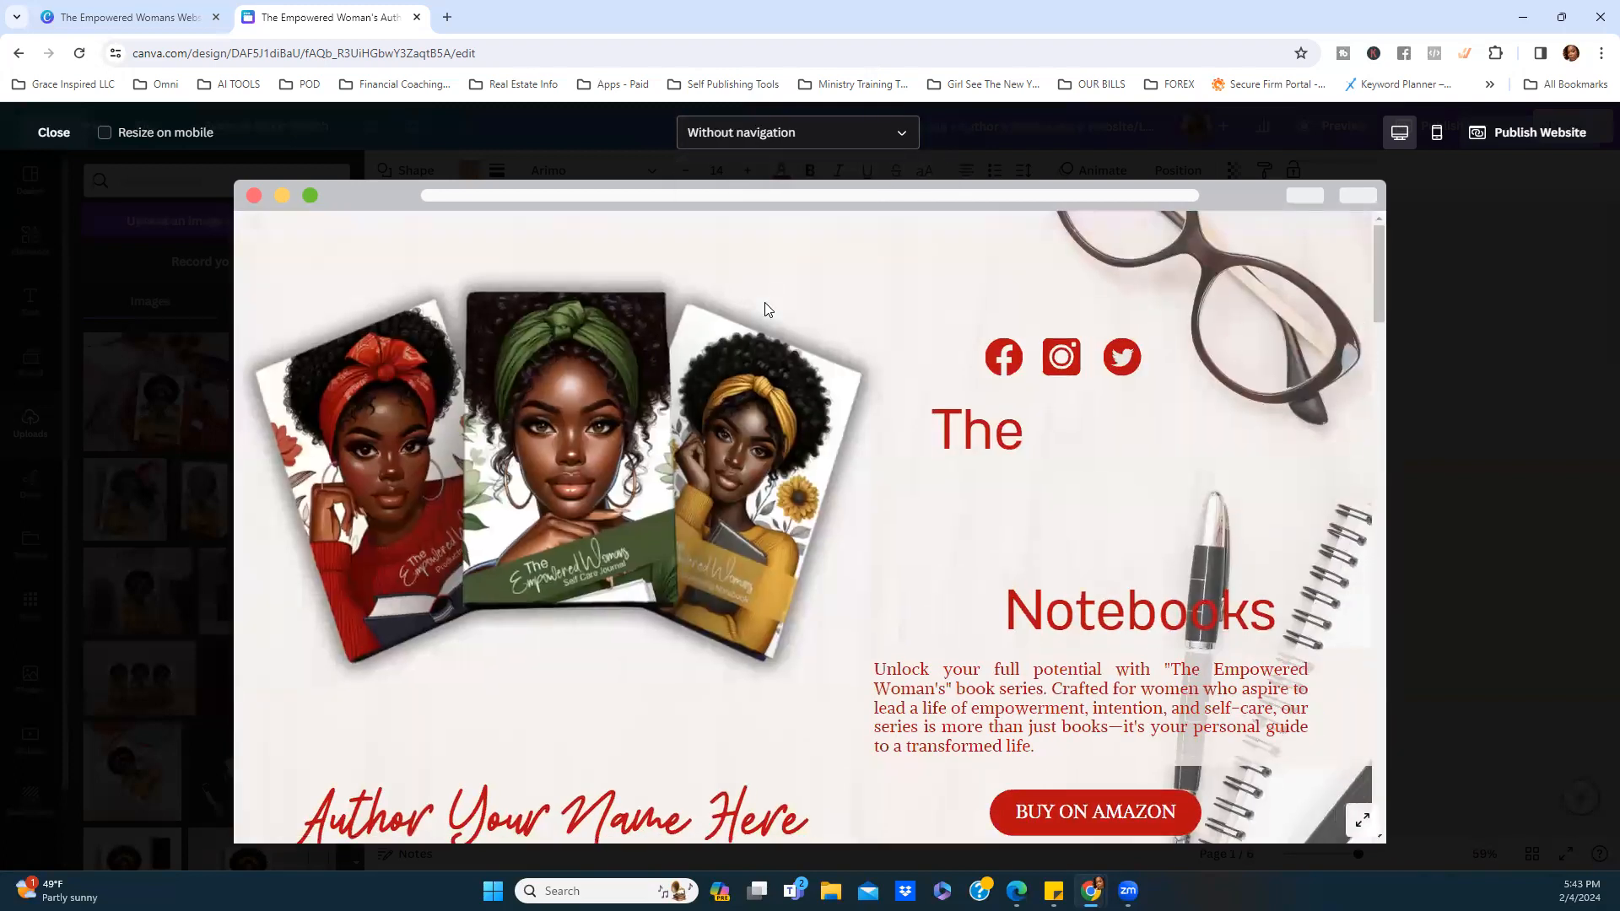
scroll(1107, 346, "down", 10)
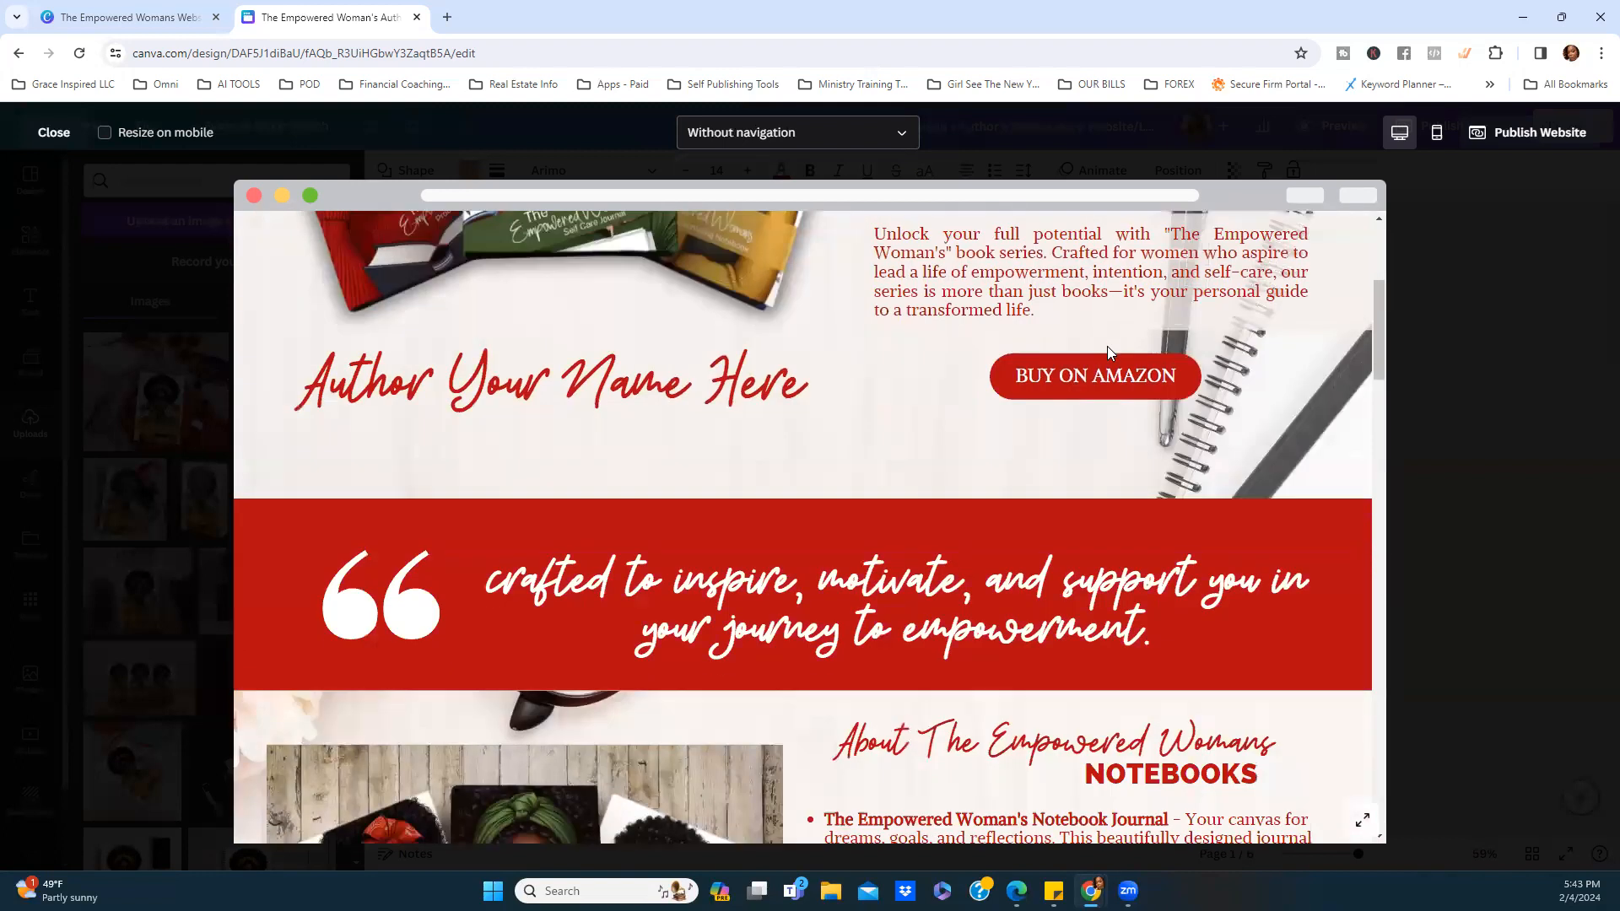
left_click(901, 140)
left_click(770, 218)
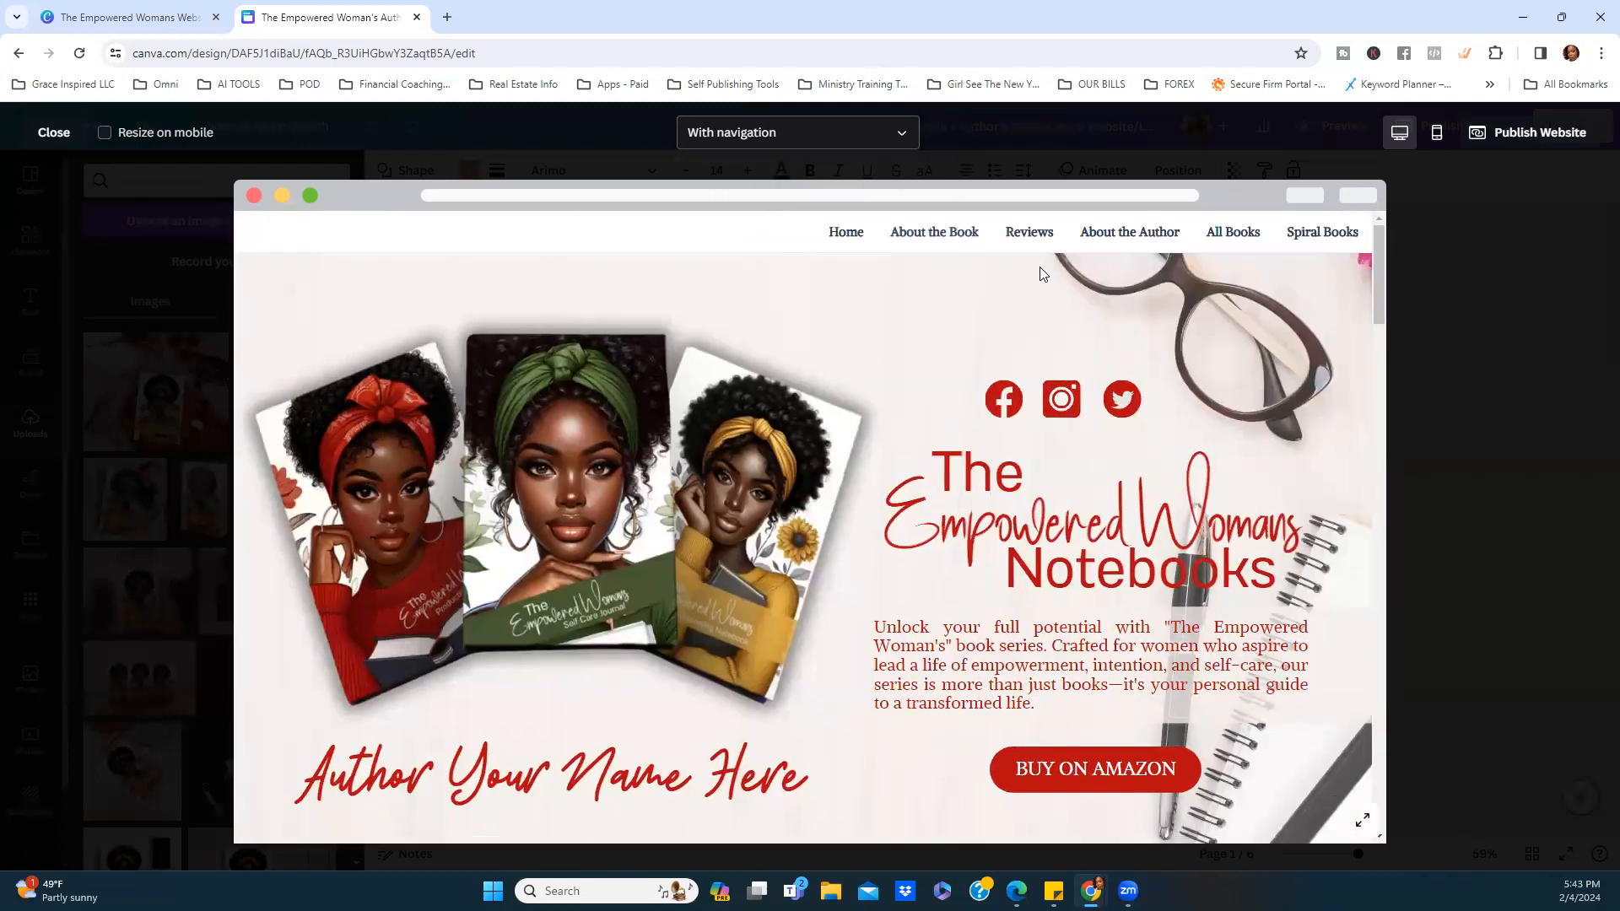
scroll(1051, 287, "down", 5)
Check the site in the Mobile preview, return to Desktop, and close the preview.
left_click(1438, 137)
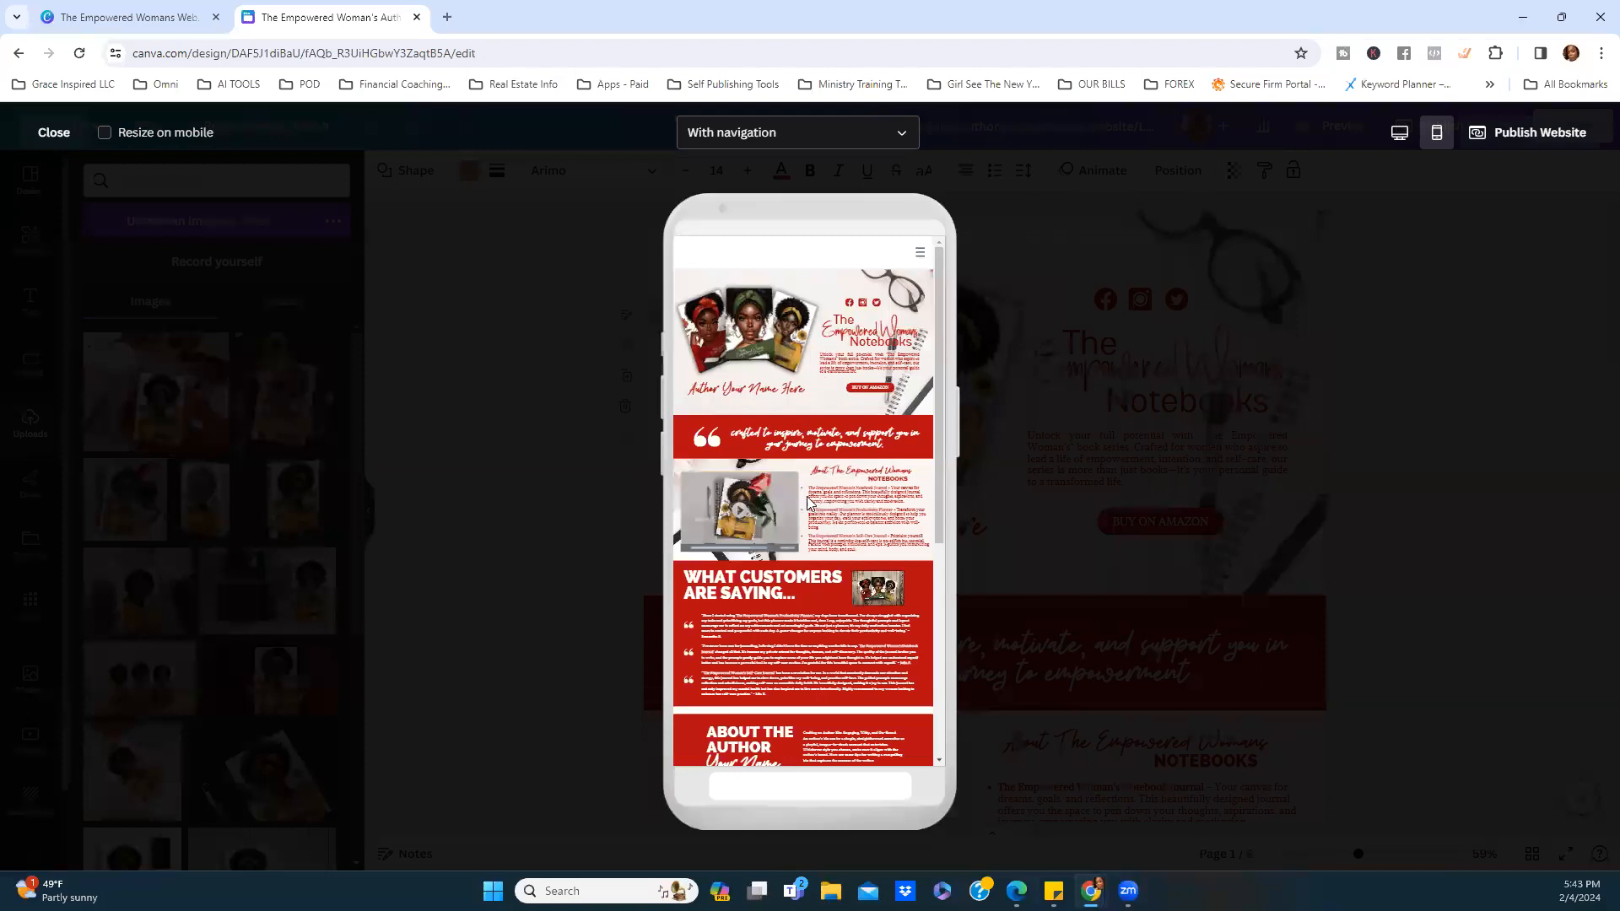
scroll(808, 503, "down", 5)
scroll(818, 513, "up", 3)
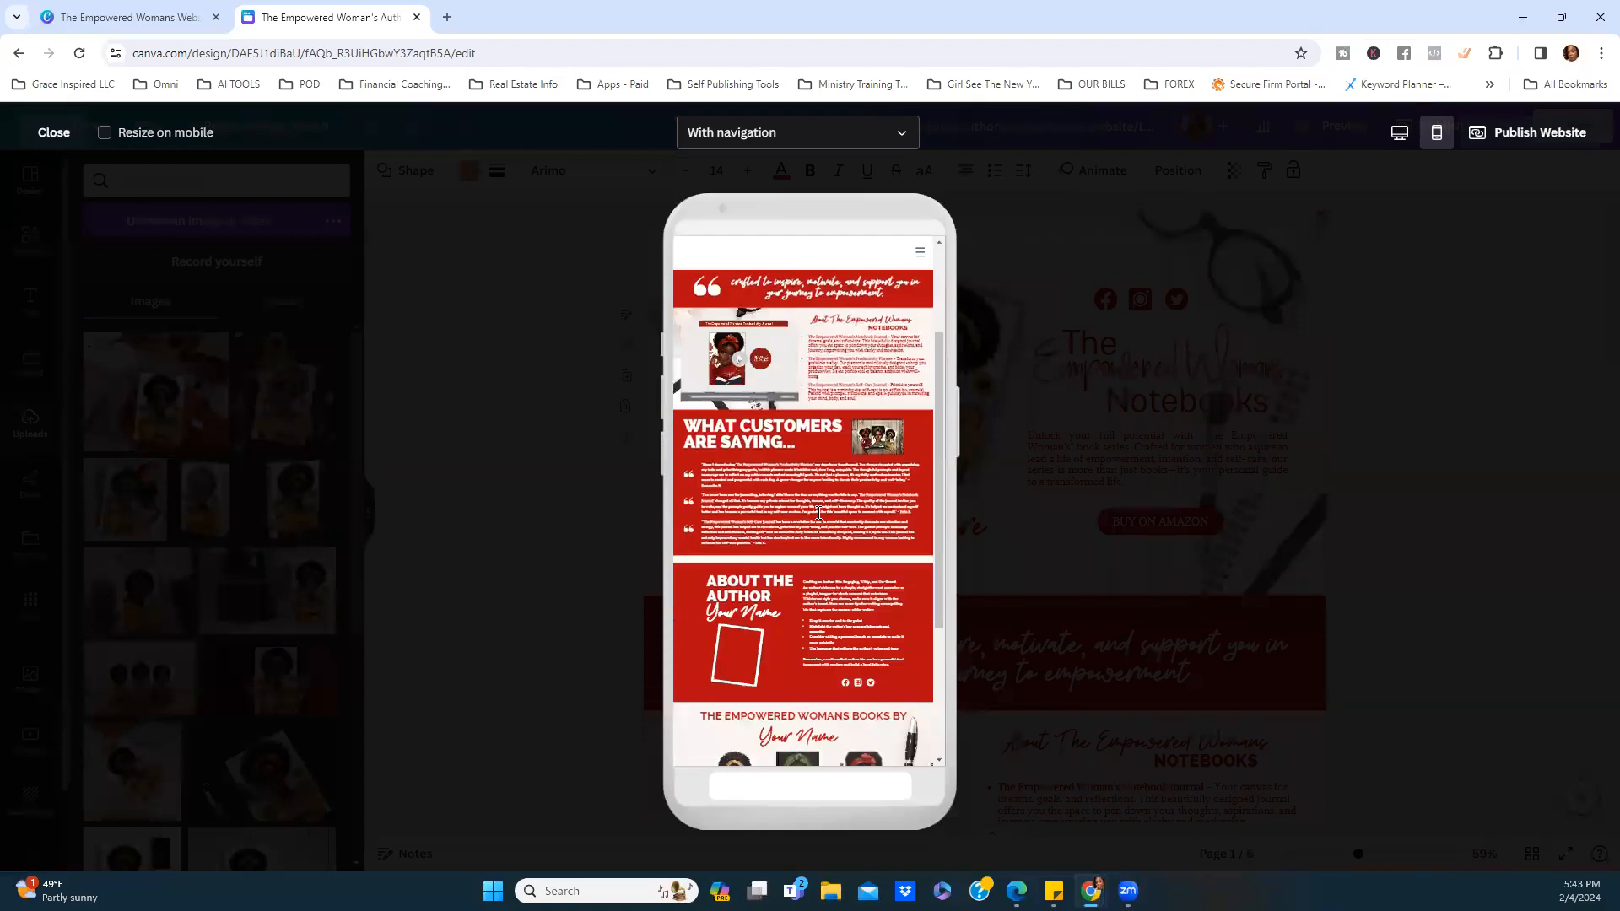
scroll(818, 513, "up", 4)
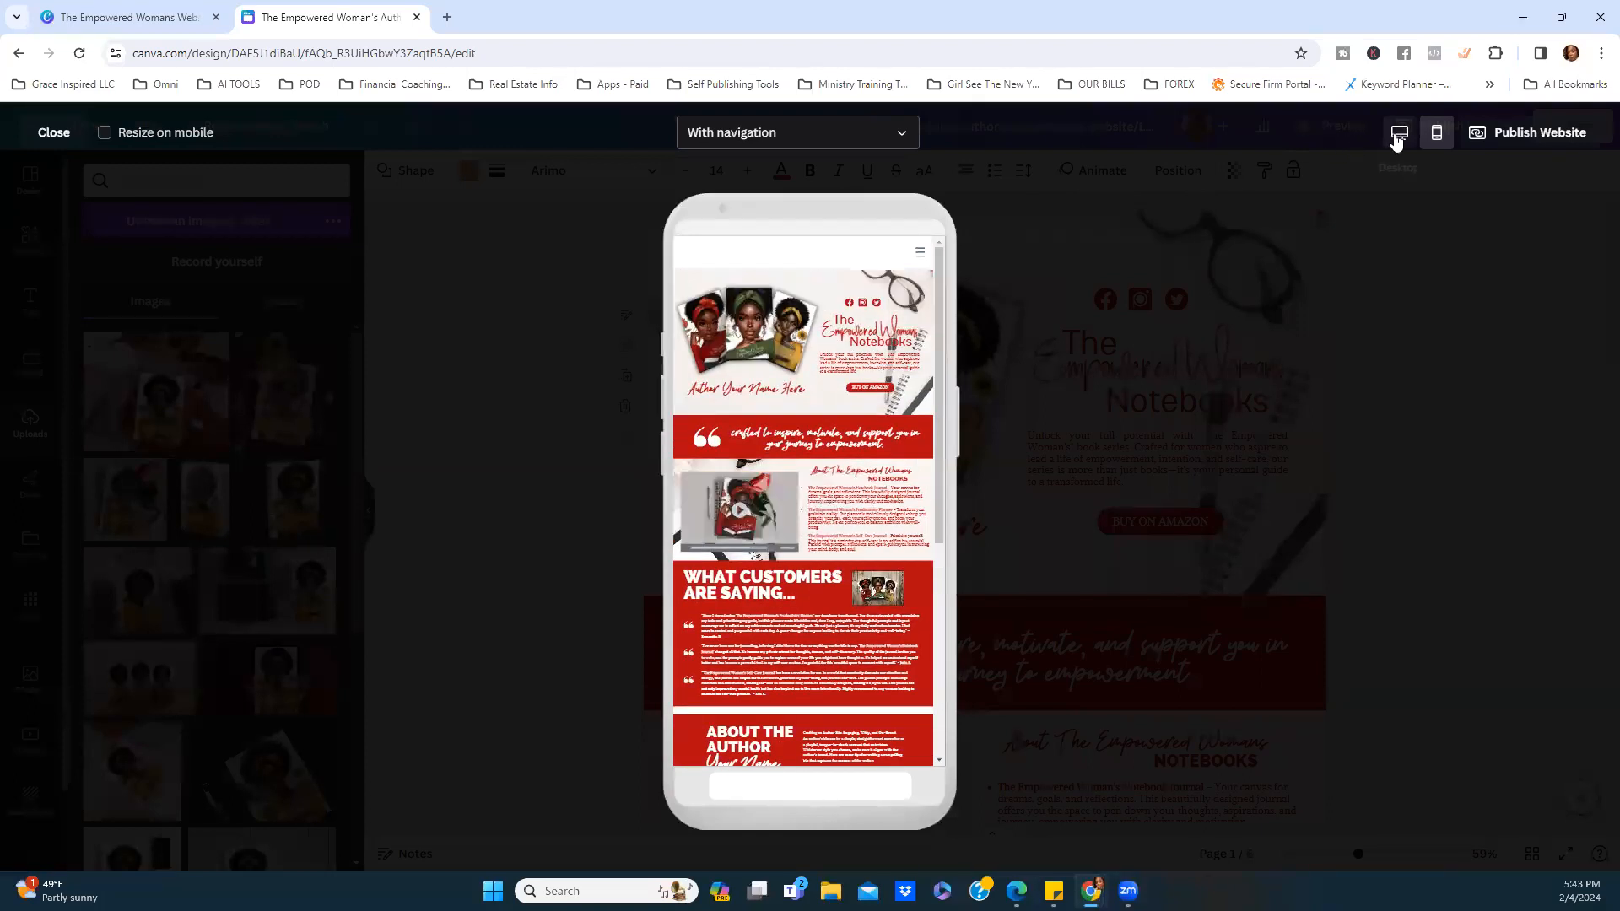
left_click(1399, 137)
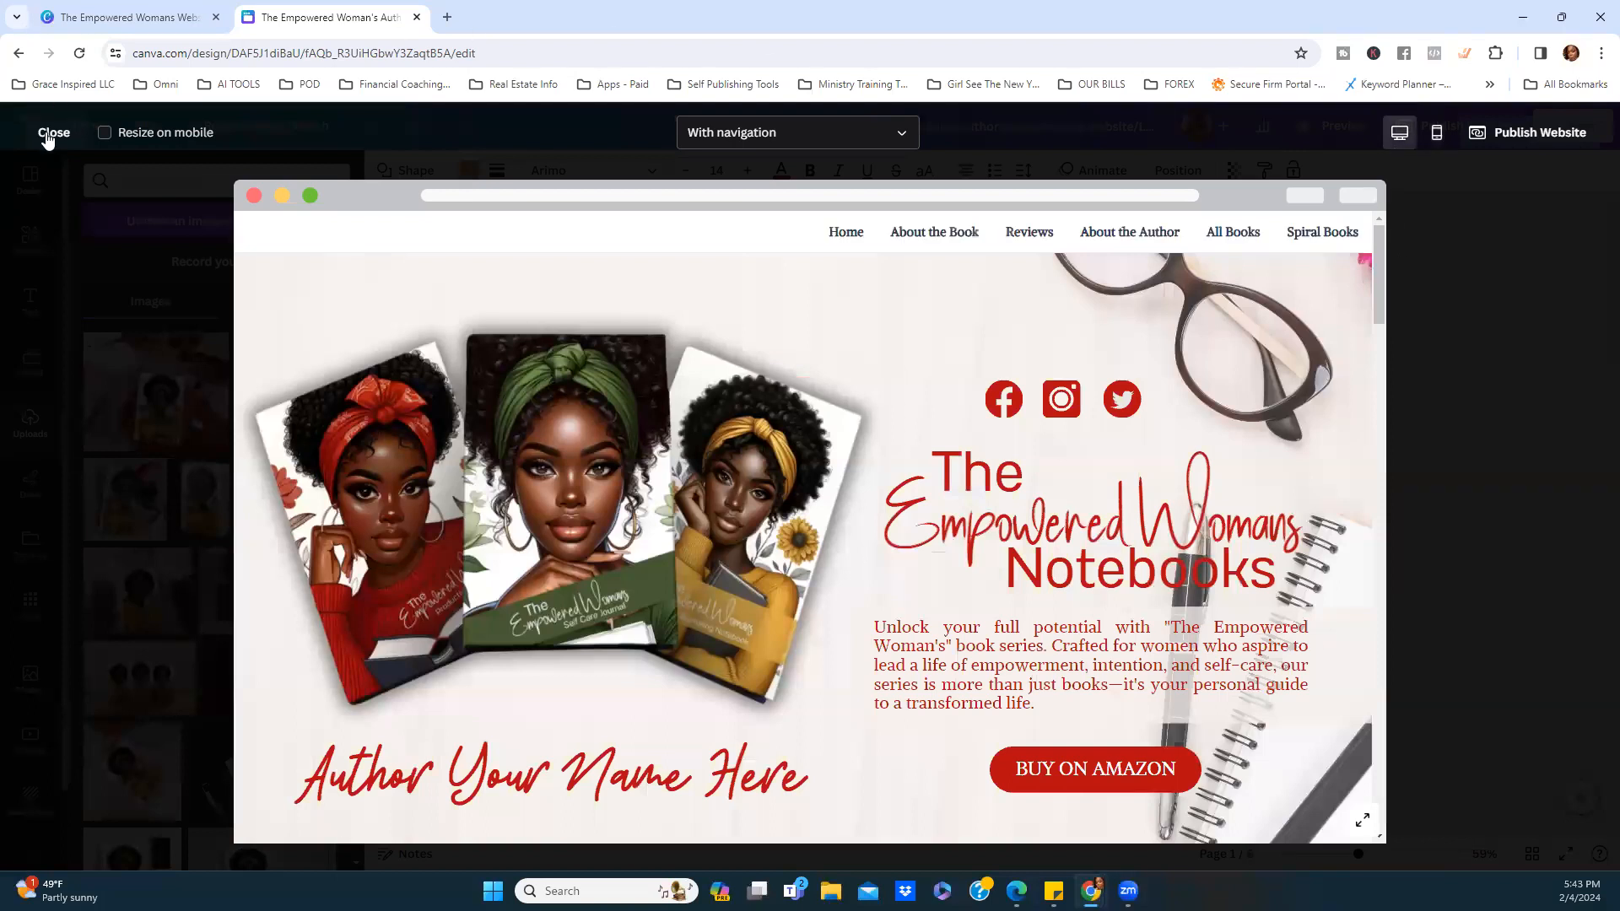
left_click(50, 133)
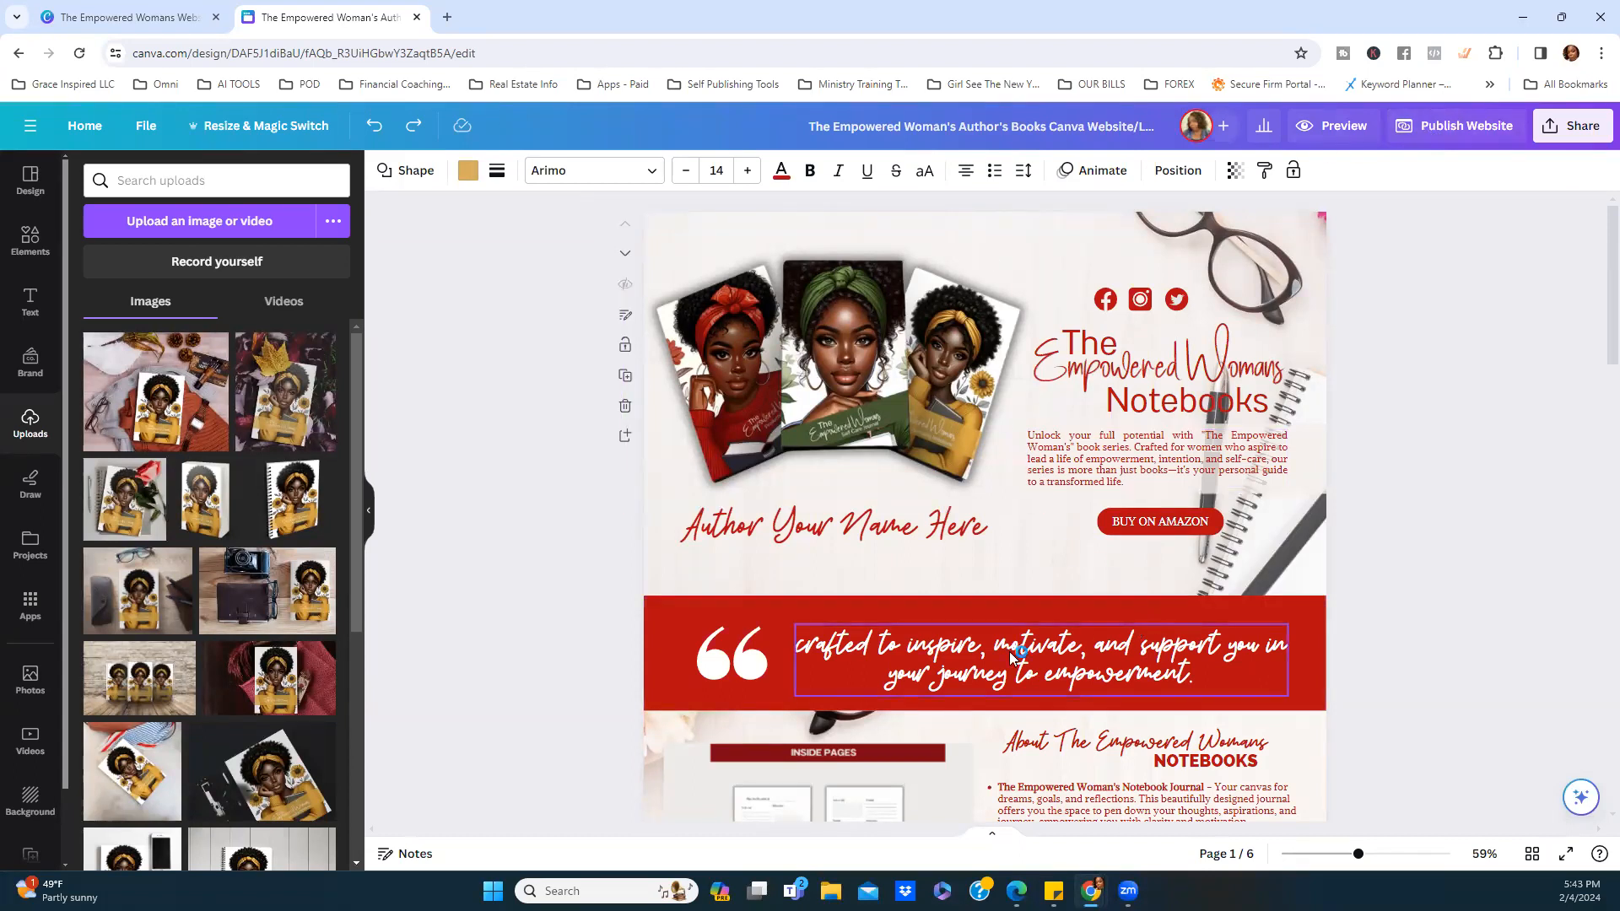
Open the Publish Website panel for the author website.
scroll(931, 726, "down", 2)
scroll(1368, 378, "up", 2)
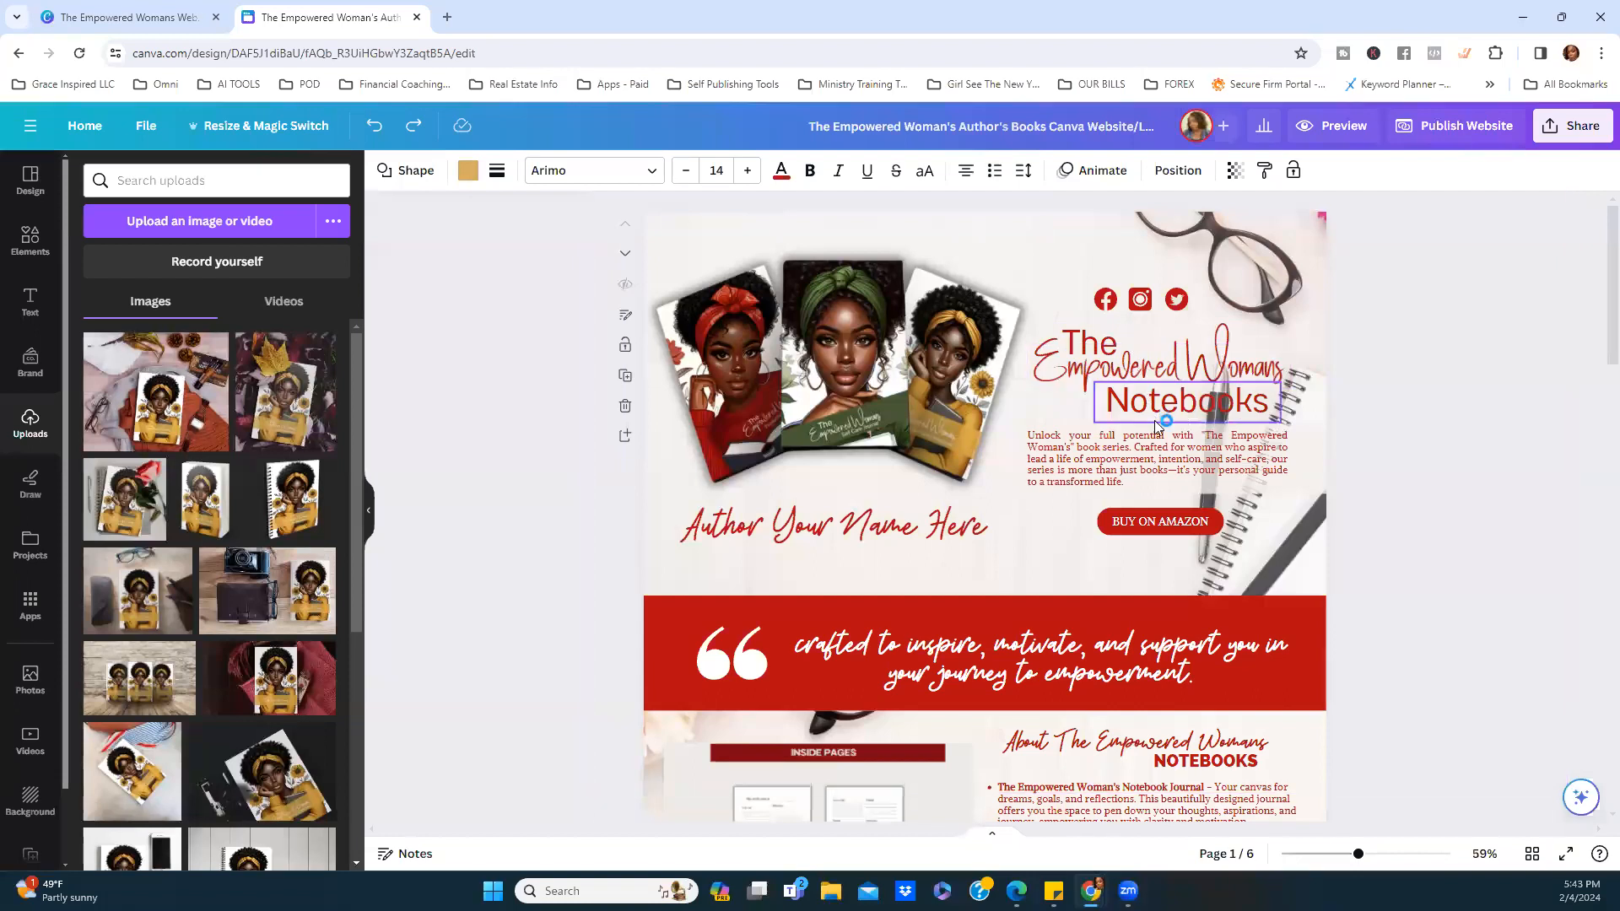
left_click(1443, 128)
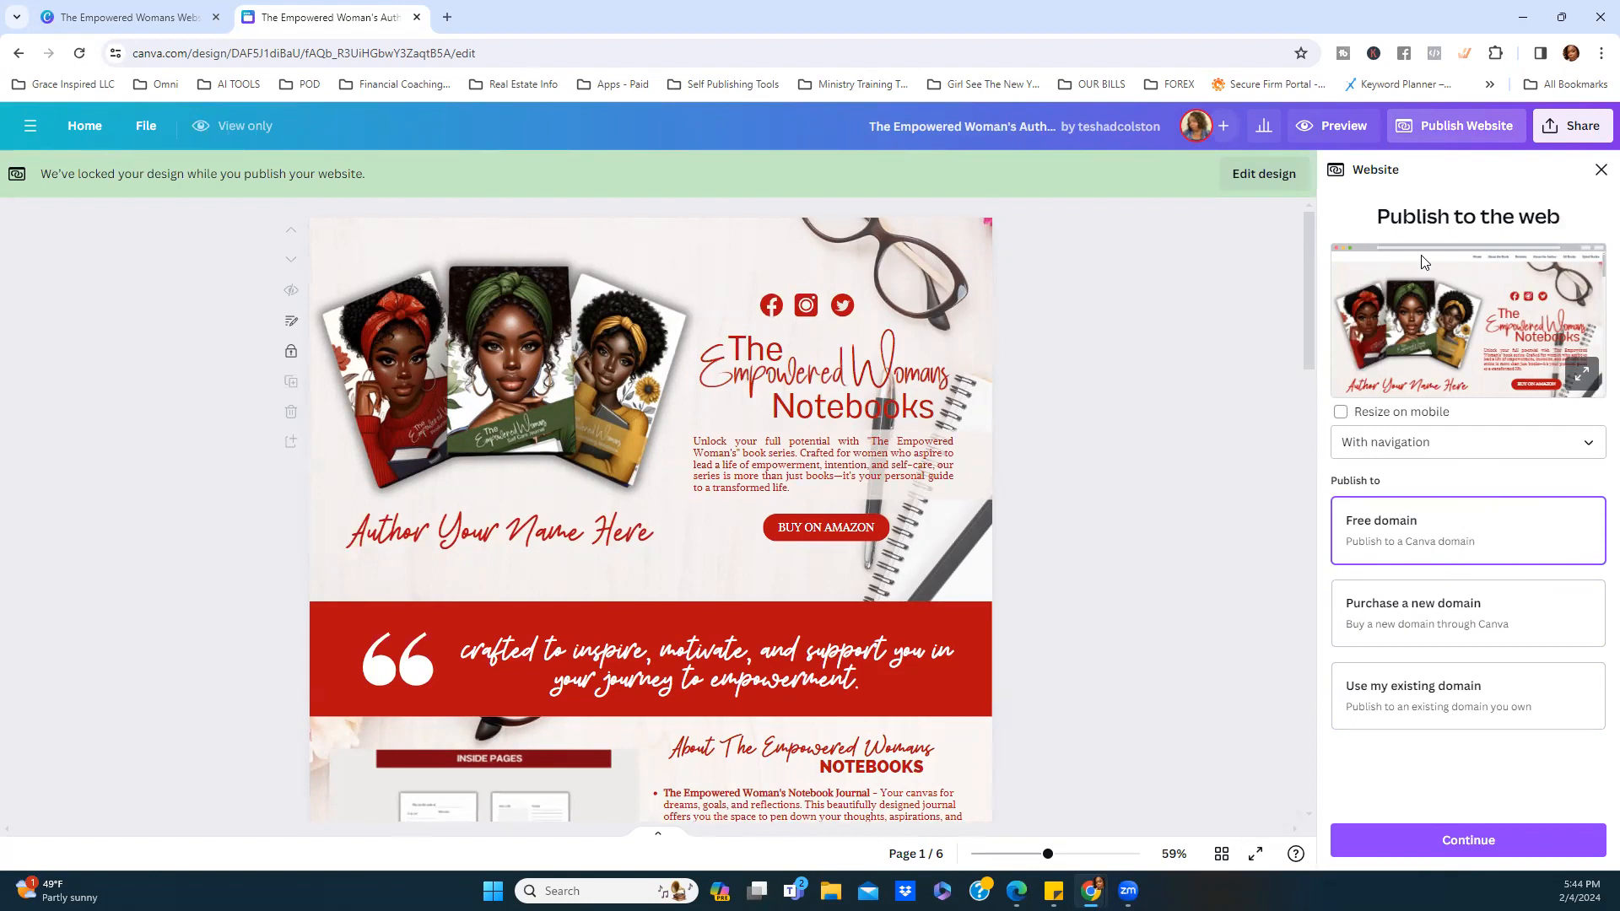
left_click(1597, 454)
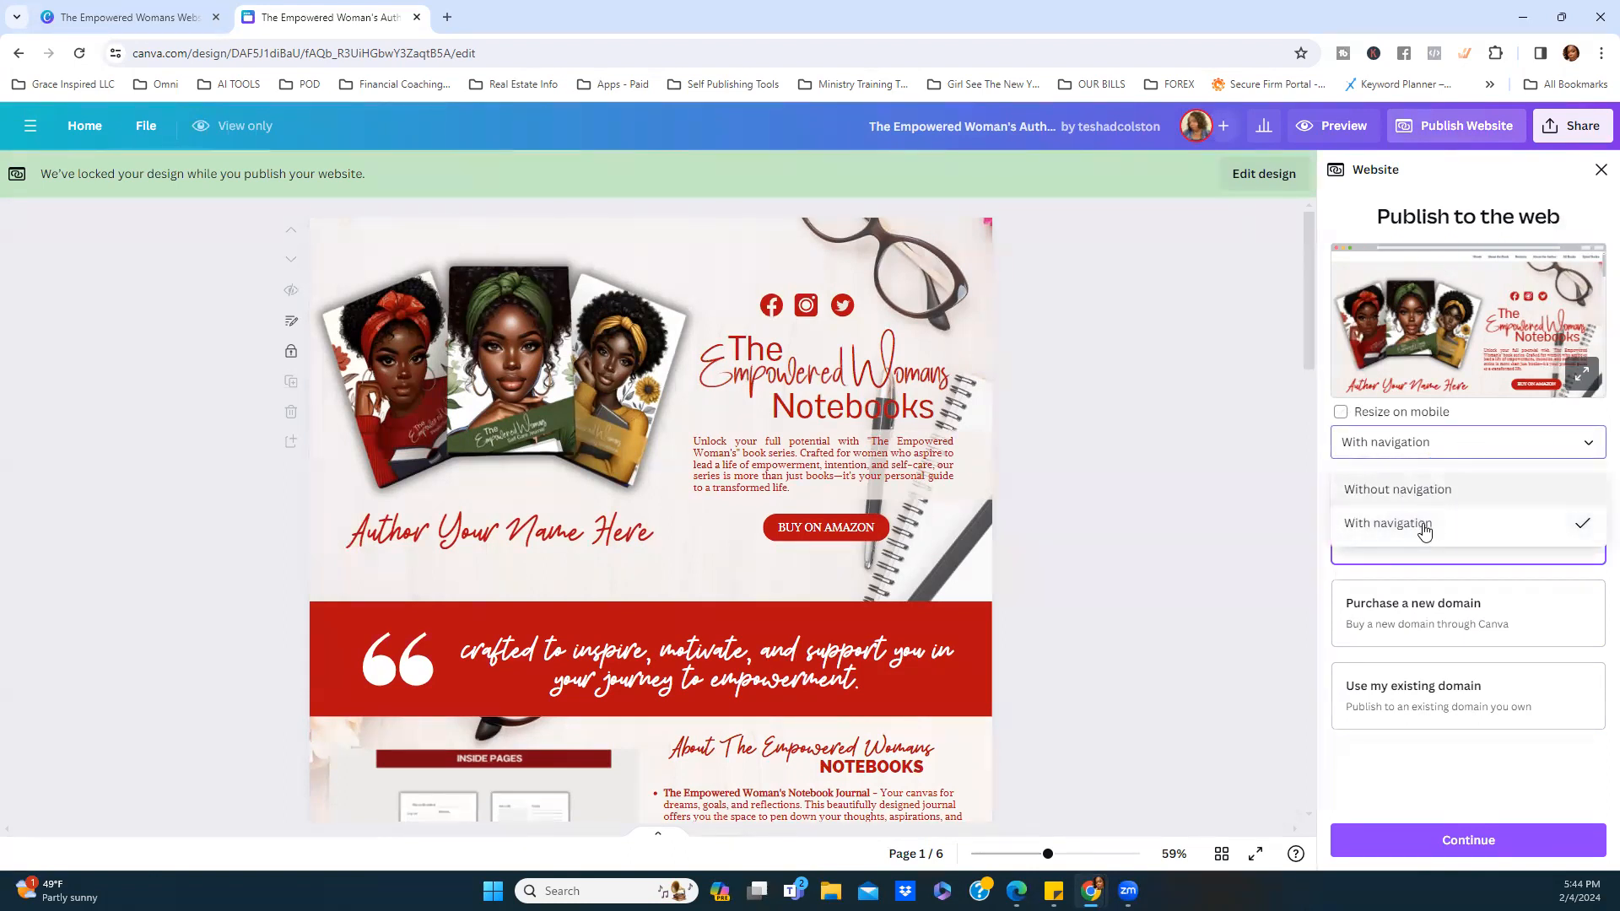
left_click(1277, 546)
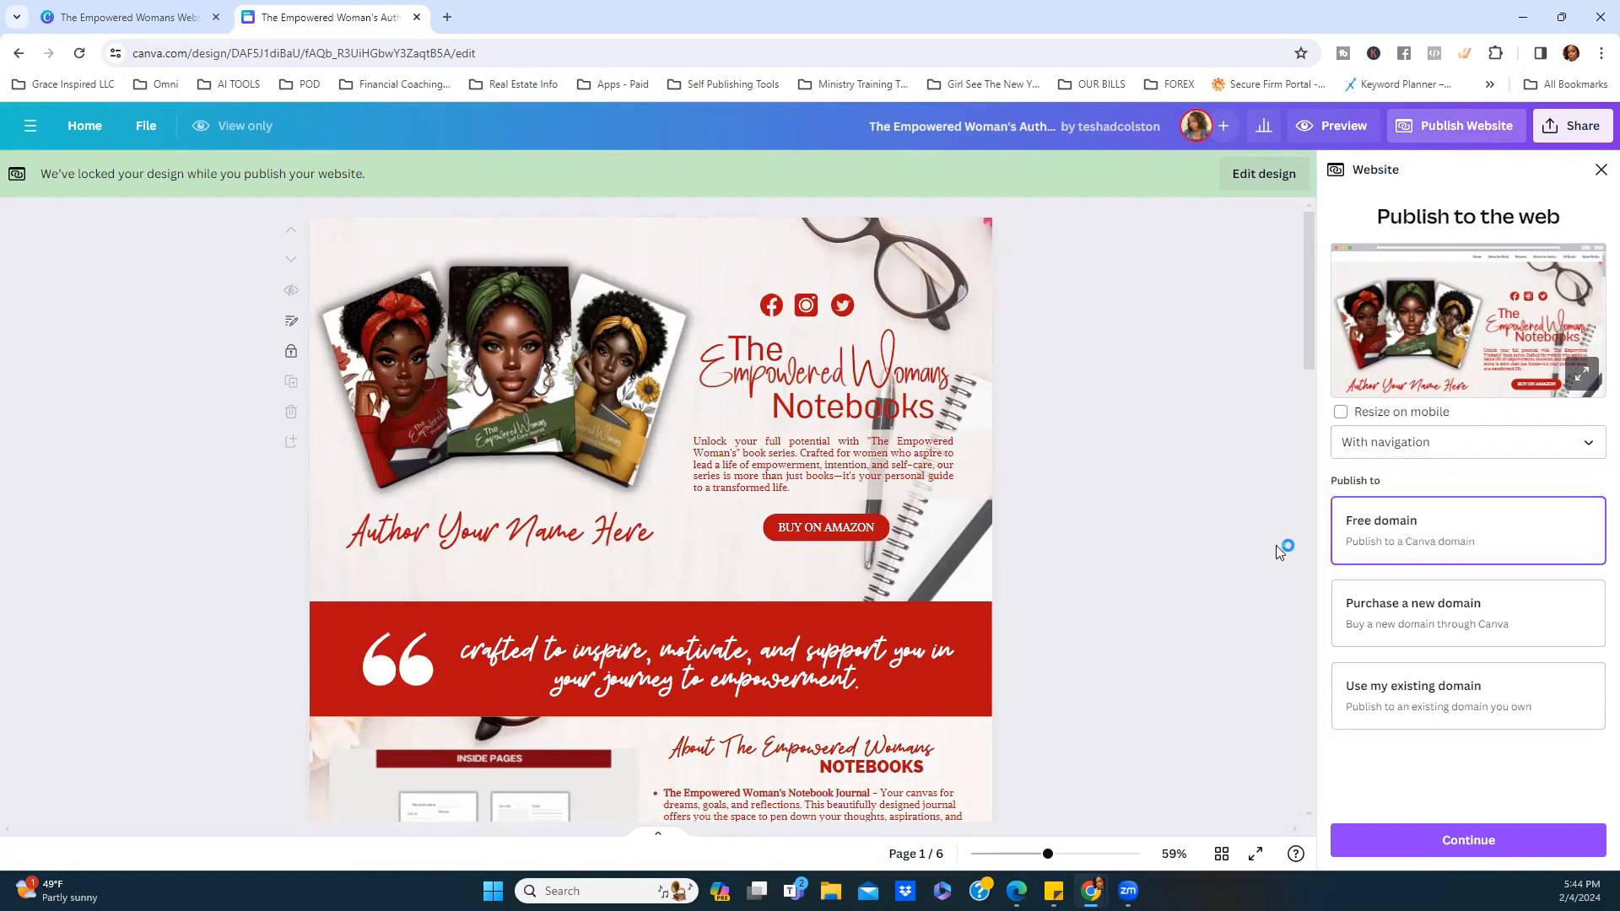
left_click(1378, 417)
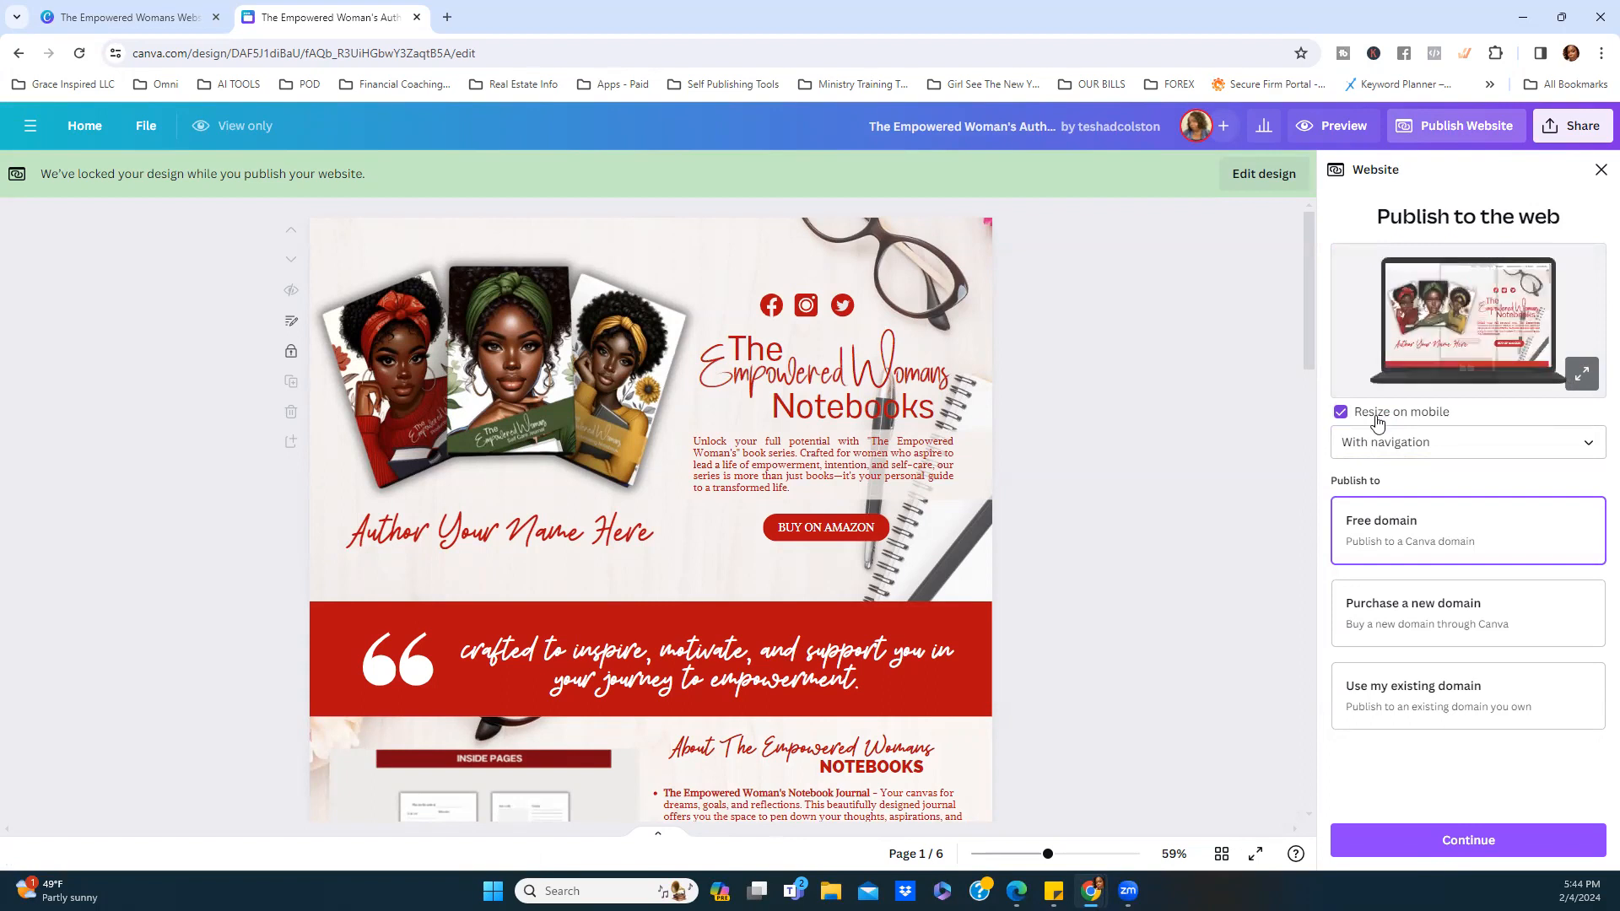
left_click(1377, 422)
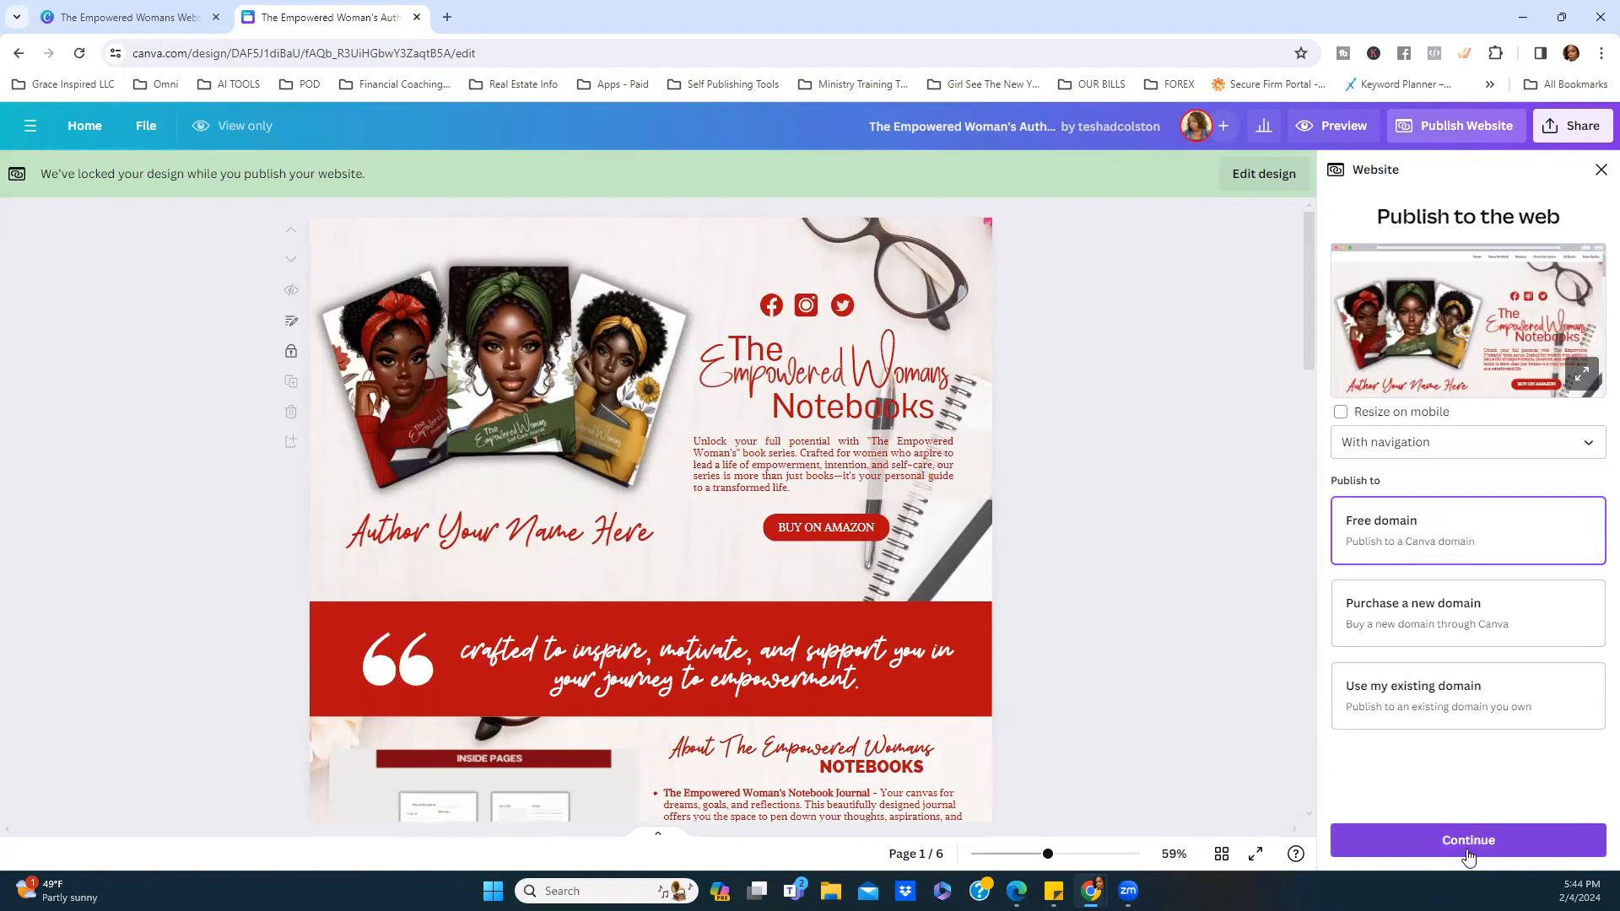
scroll(1237, 606, "down", 7)
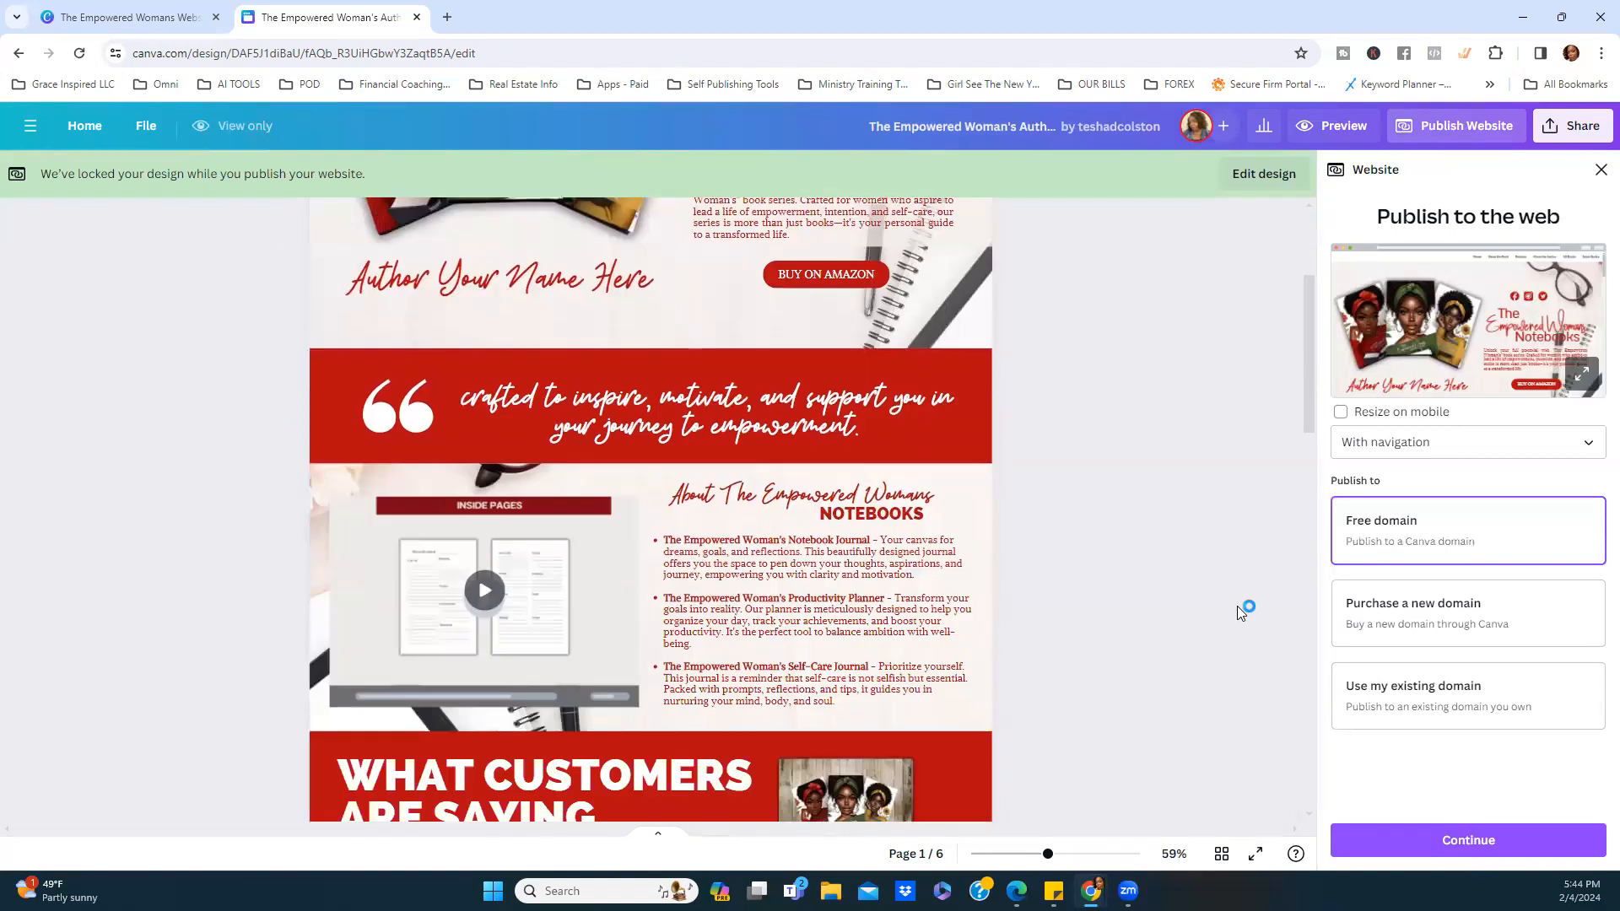
scroll(1235, 627, "down", 12)
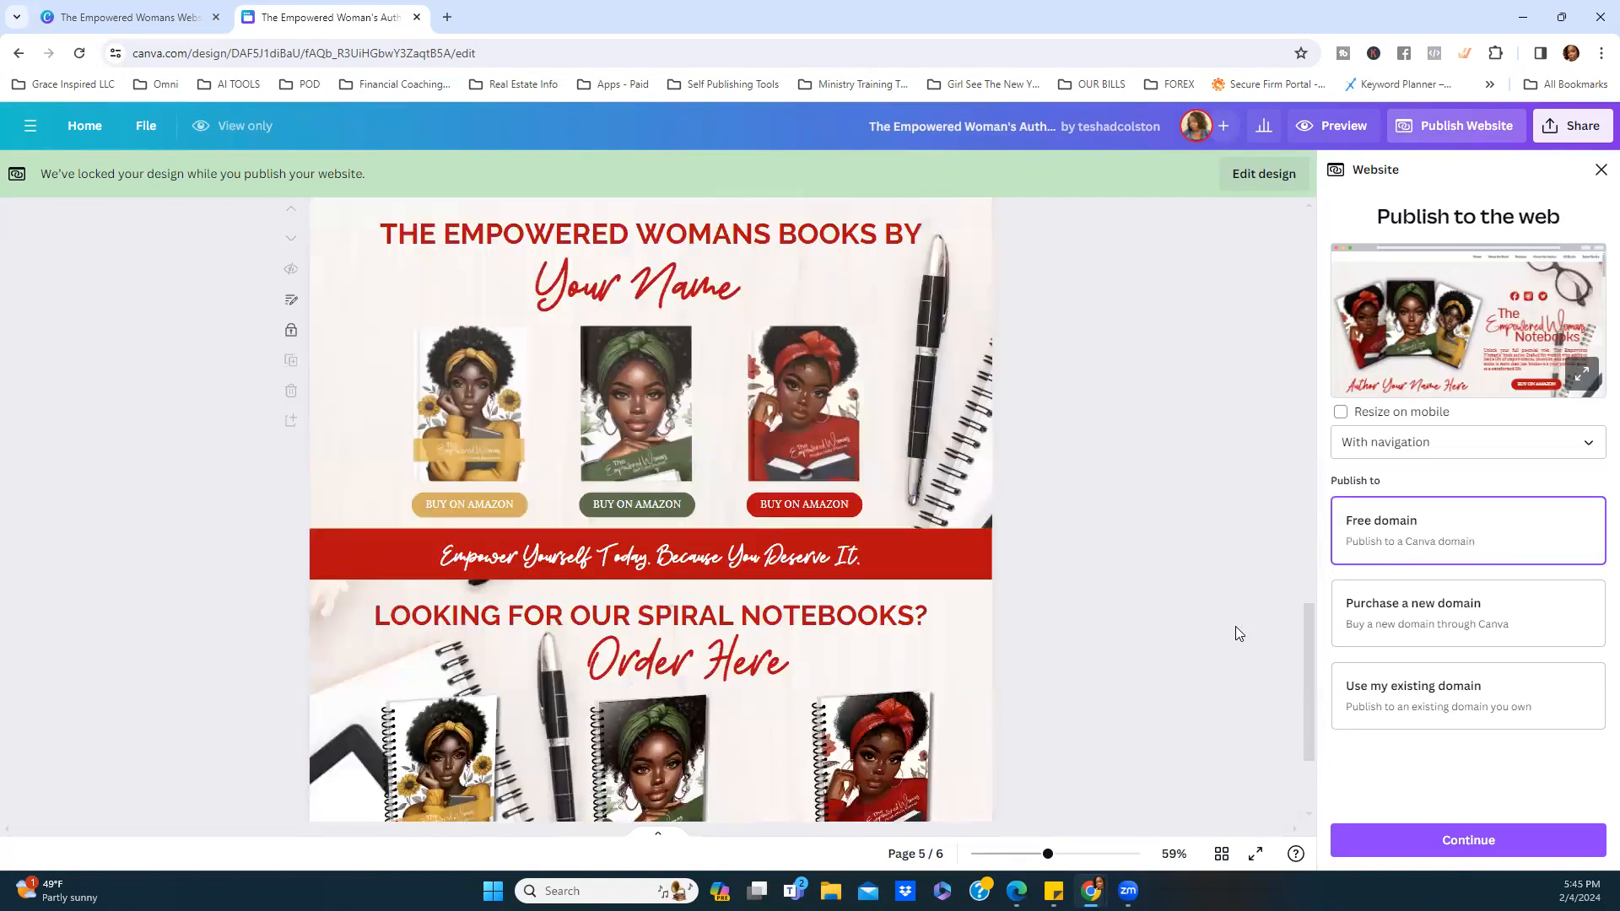
Close the Website publish panel and browse the pages down to page 6's Order Here section.
left_click(1601, 174)
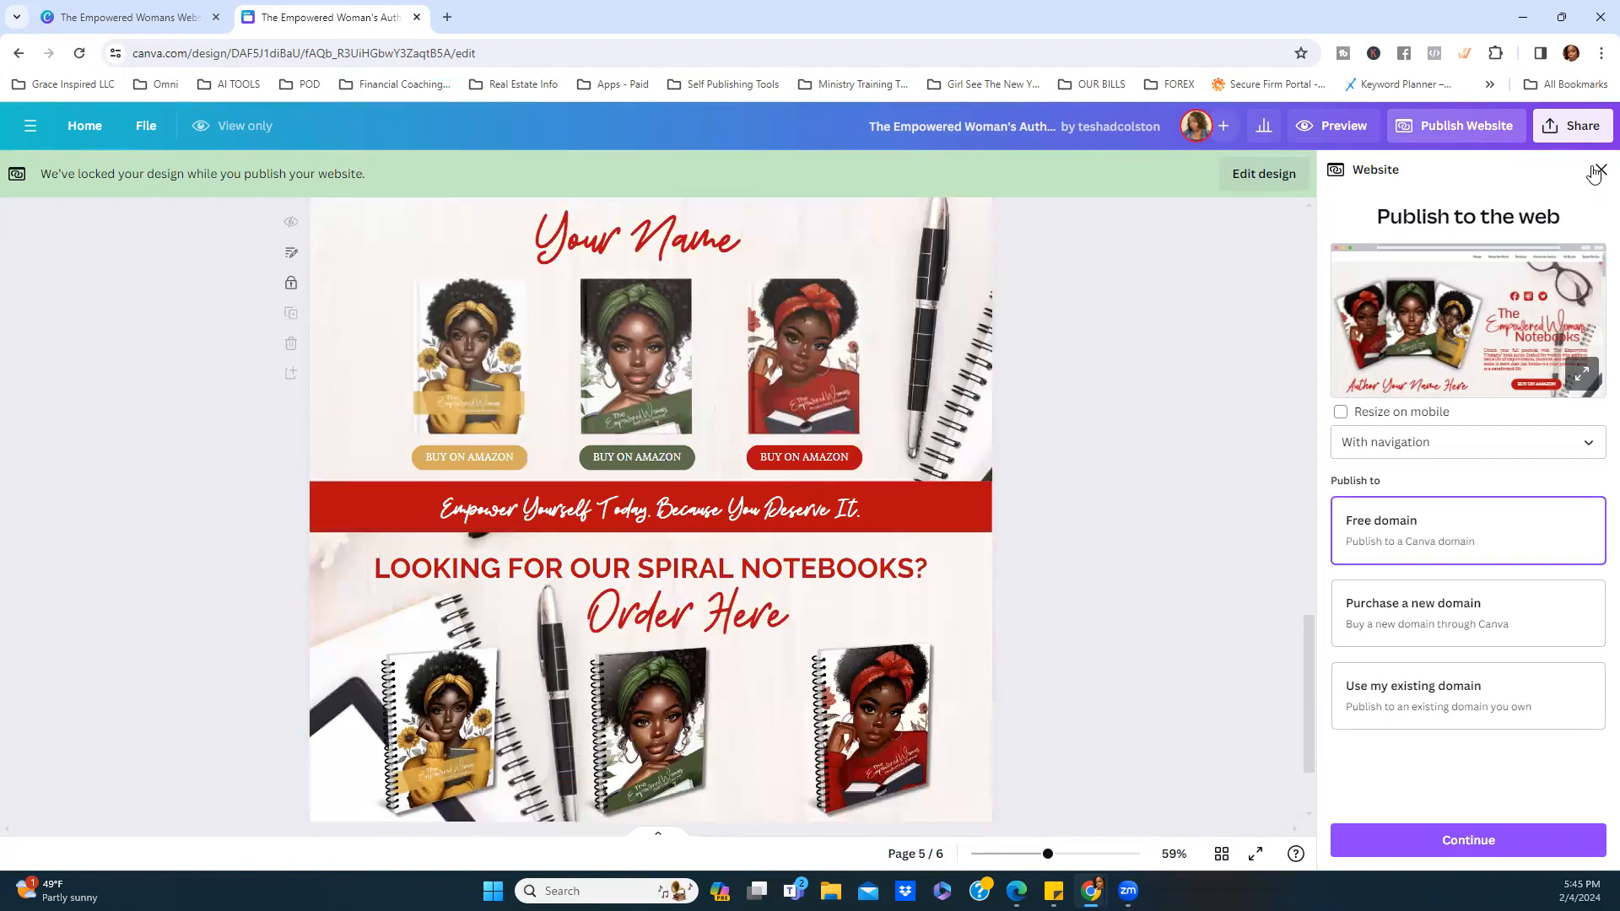
scroll(1215, 349, "up", 2)
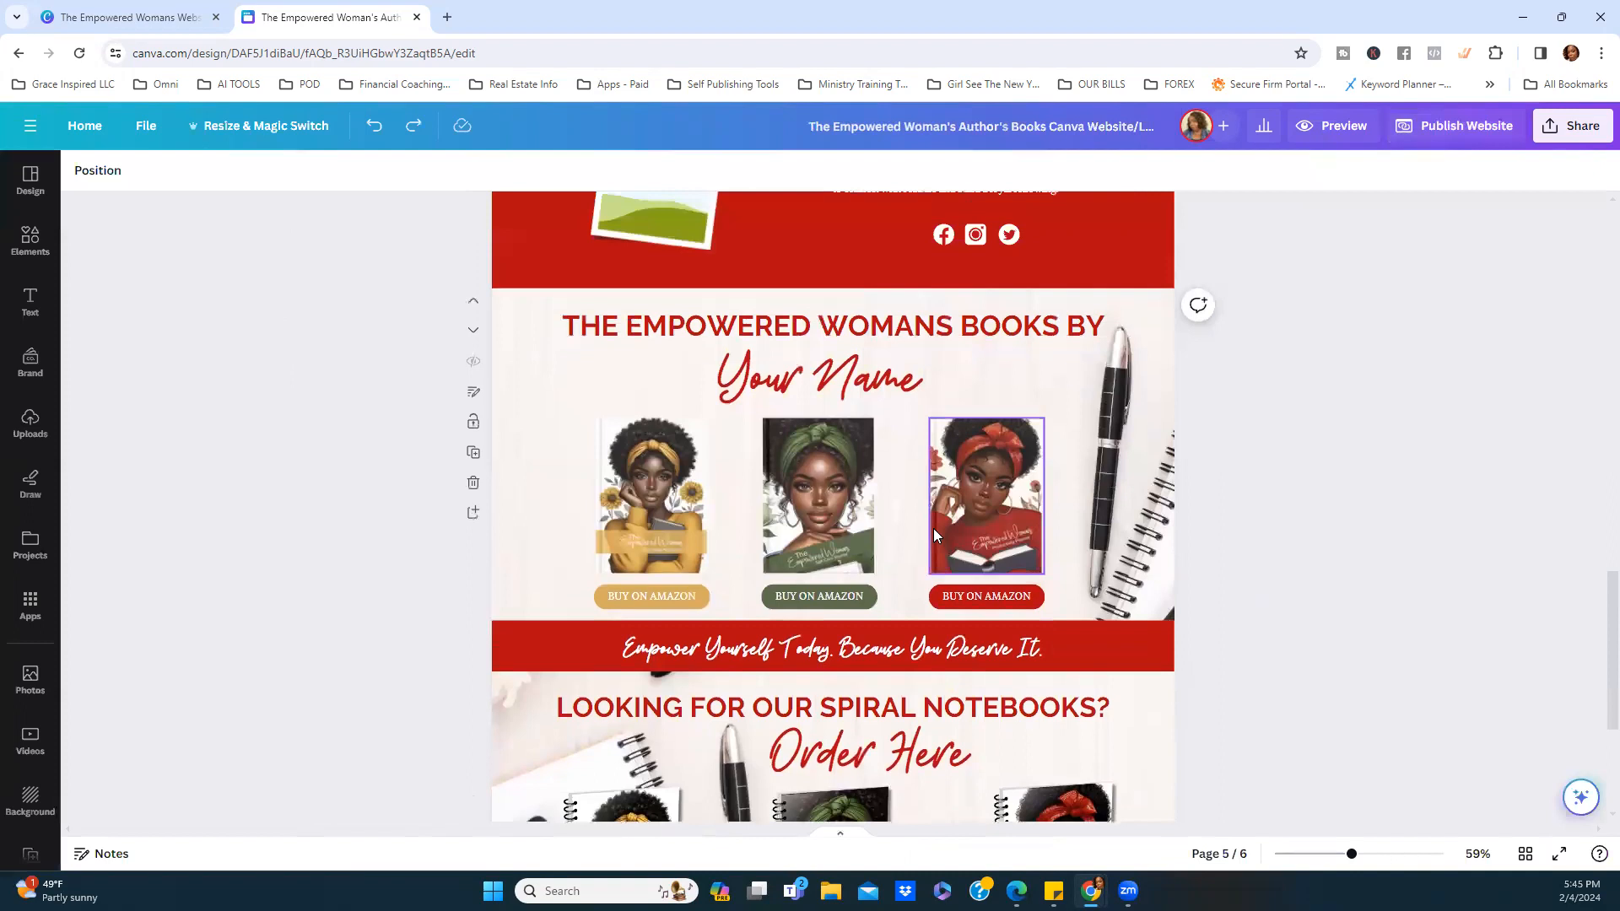
scroll(933, 529, "up", 4)
scroll(933, 528, "up", 5)
scroll(936, 532, "up", 3)
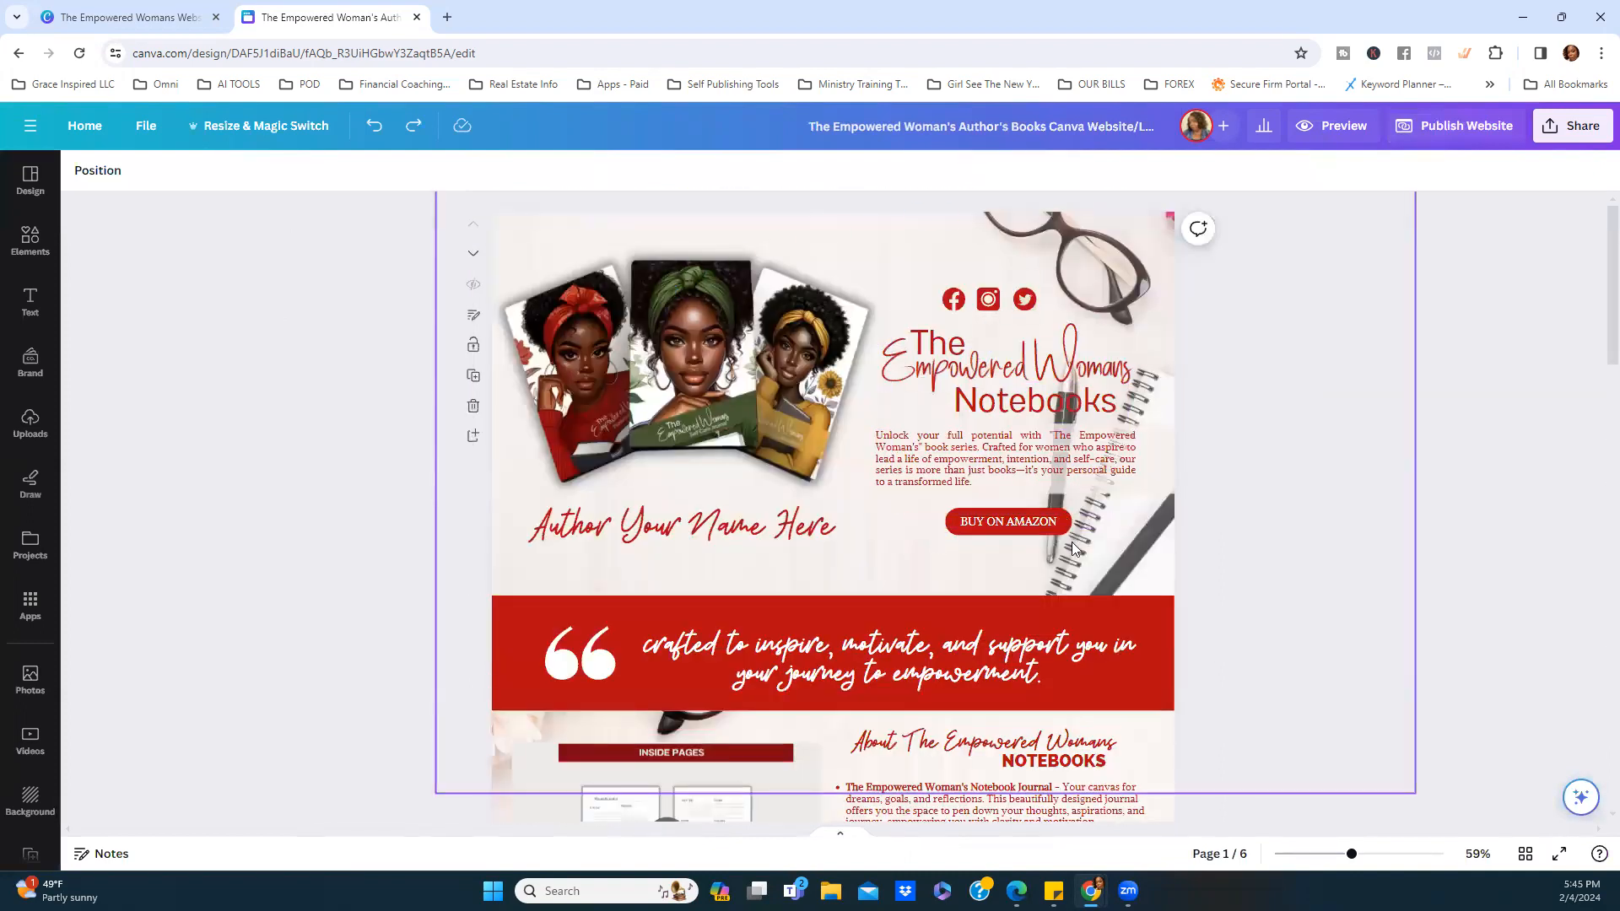
scroll(759, 602, "down", 1)
scroll(844, 583, "down", 5)
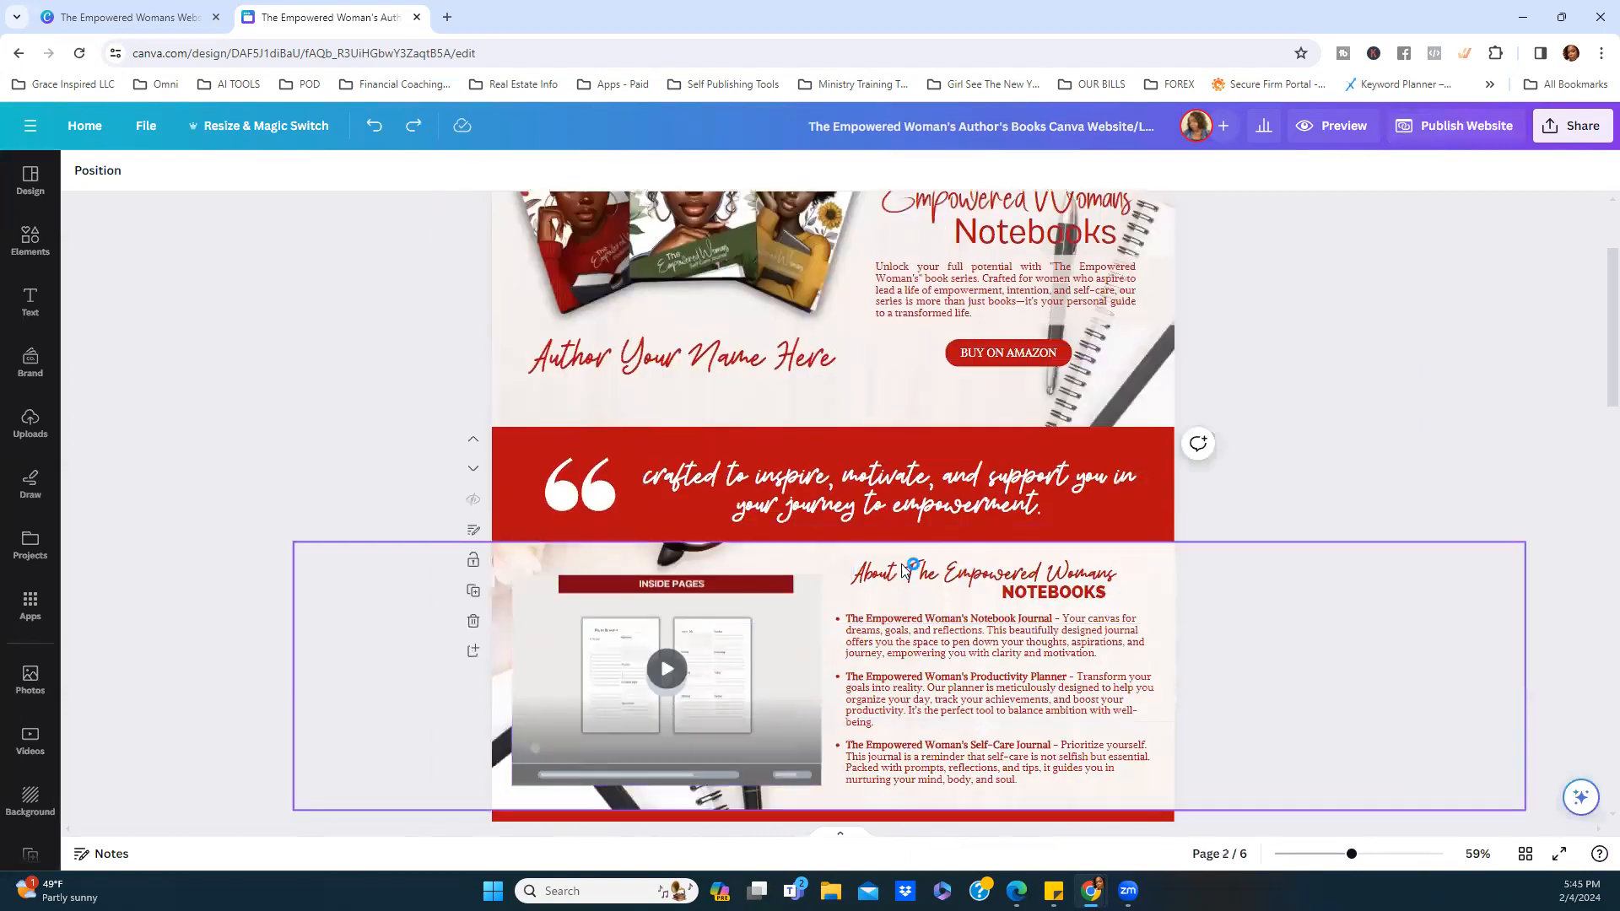
scroll(916, 556, "down", 15)
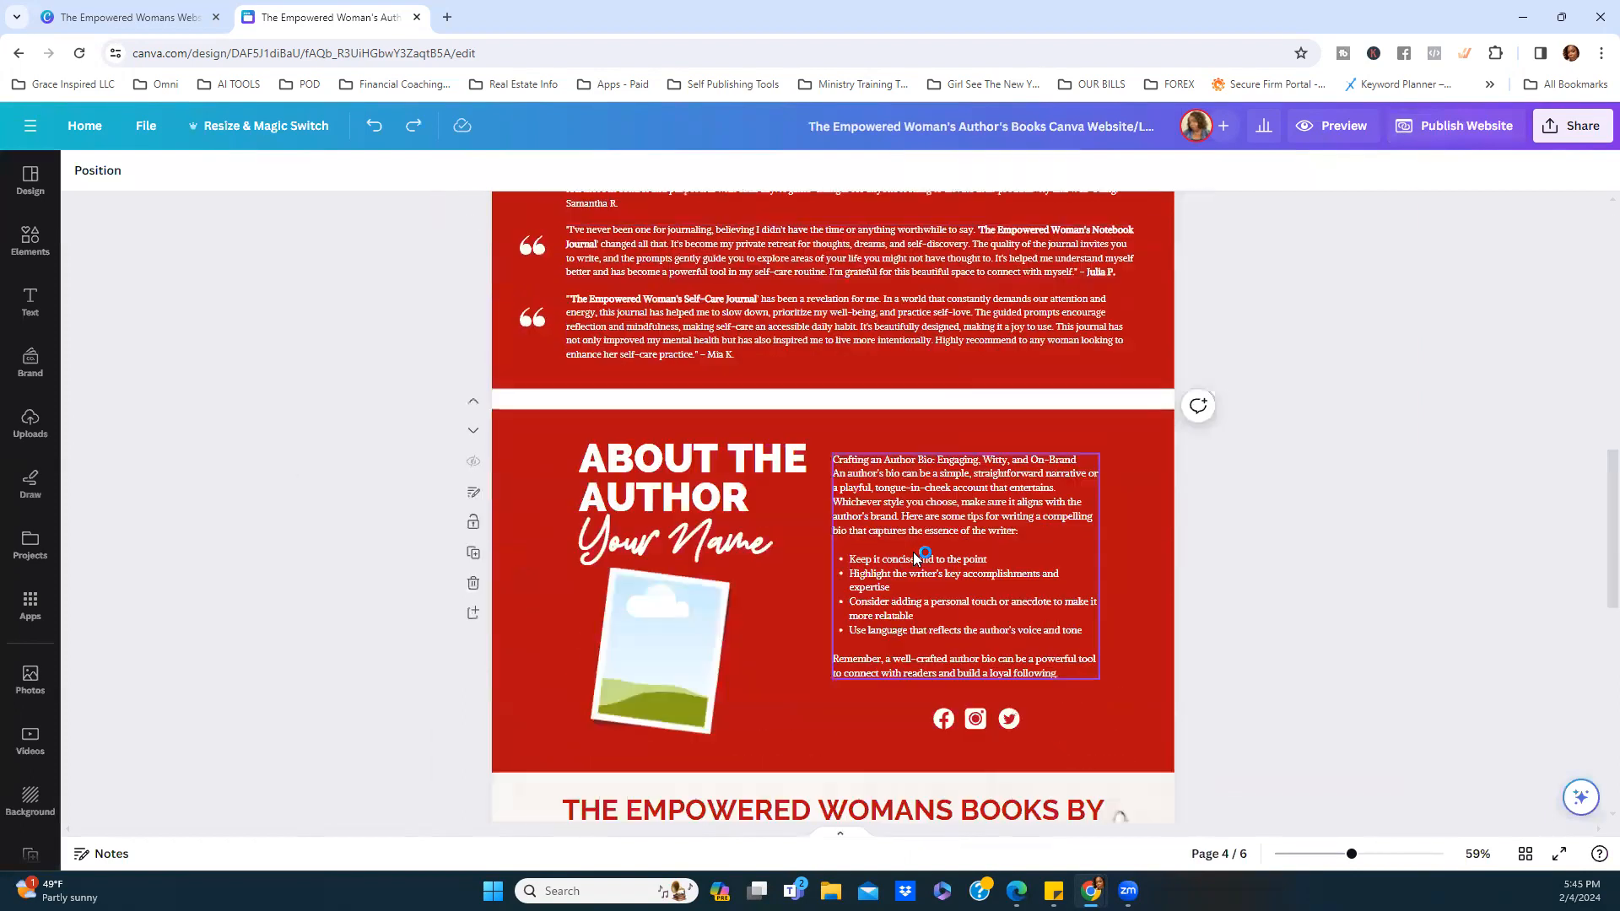
scroll(916, 567, "down", 2)
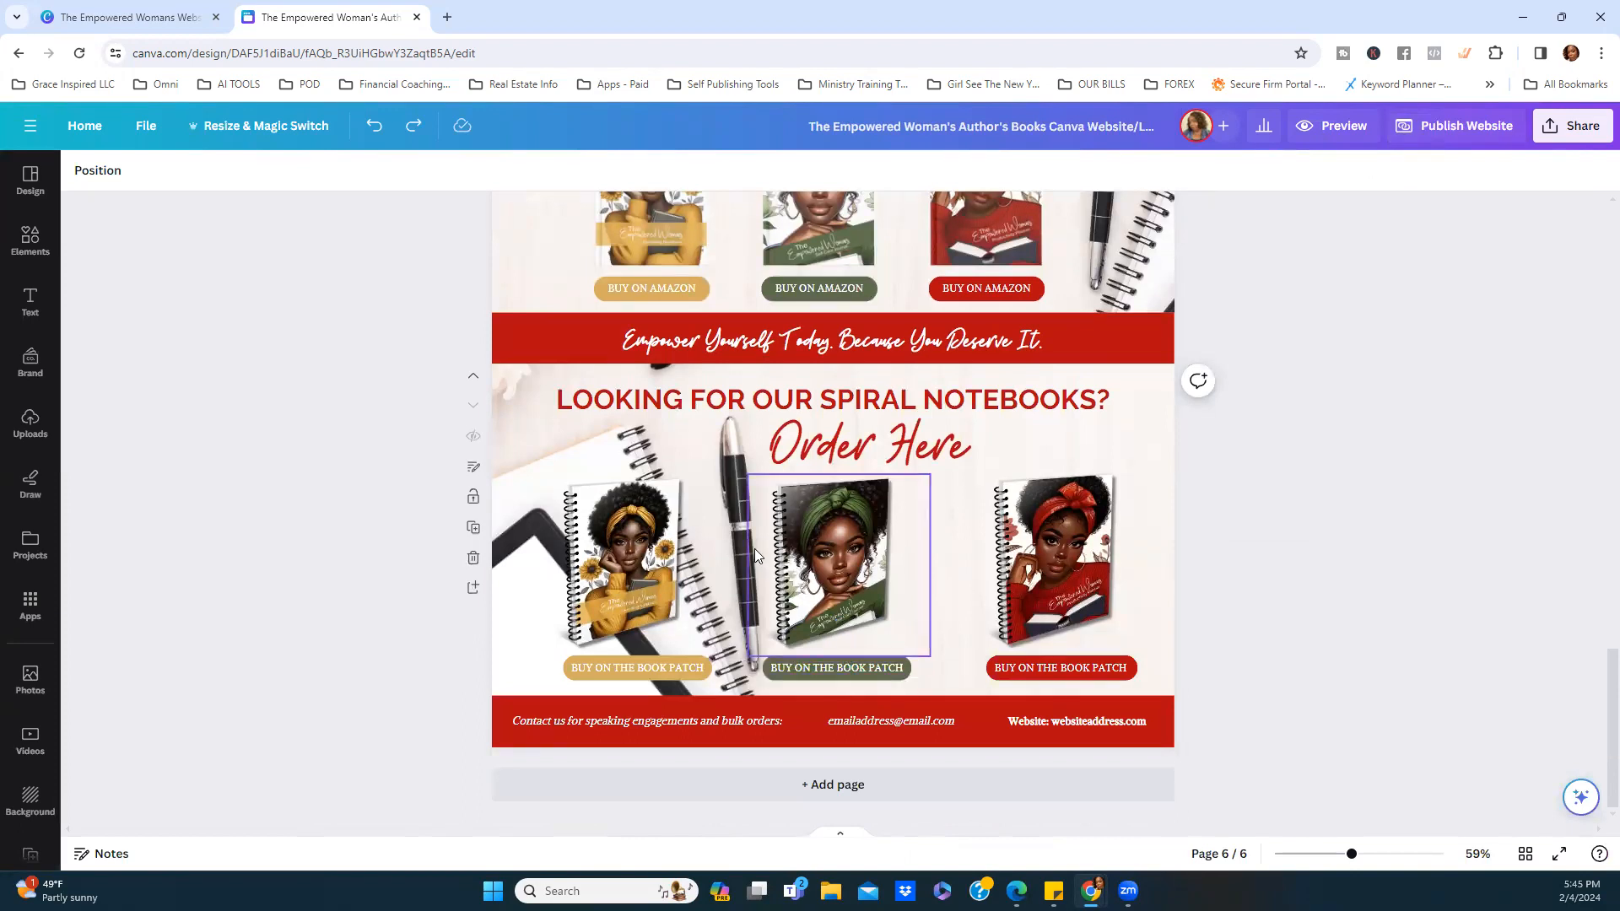
scroll(1085, 351, "up", 3)
scroll(1086, 351, "up", 10)
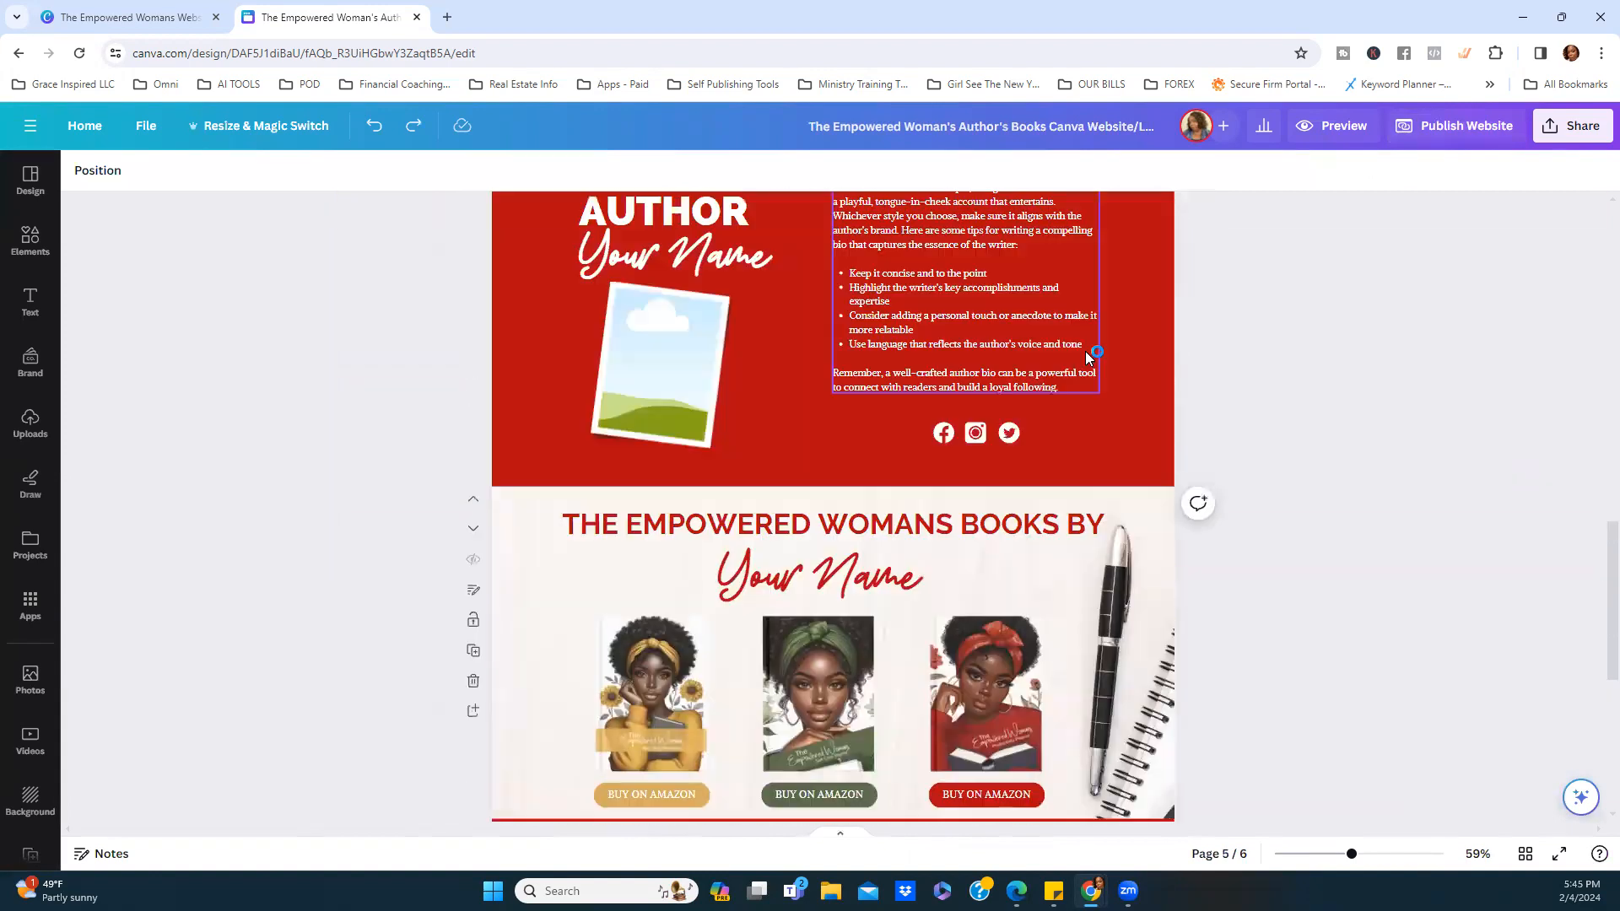
scroll(1081, 351, "up", 8)
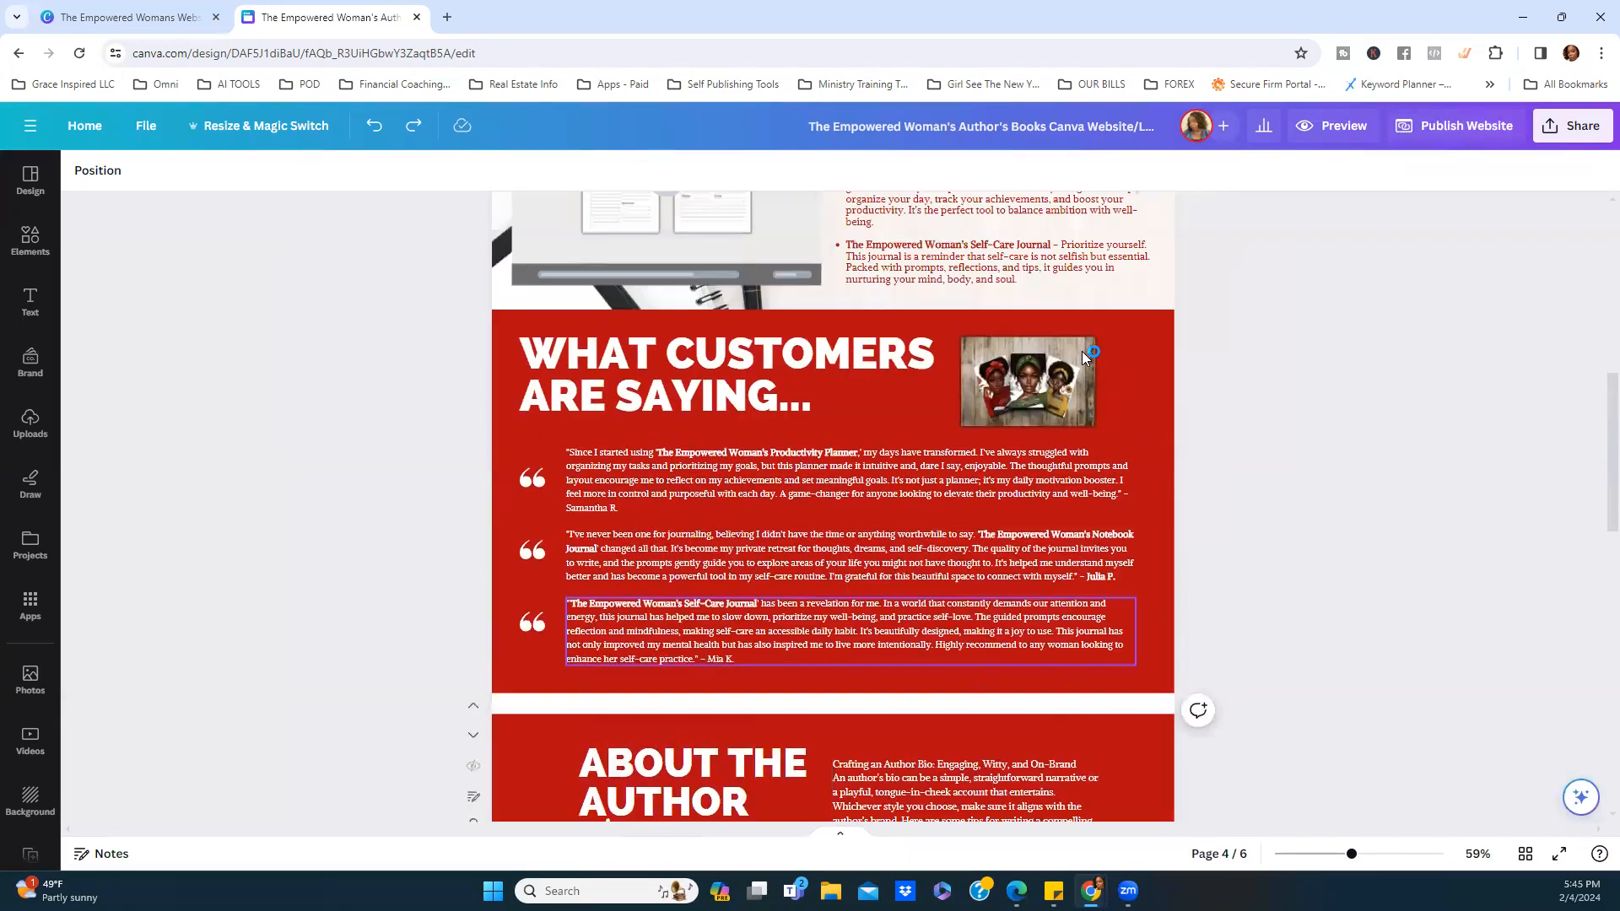
scroll(1070, 349, "down", 20)
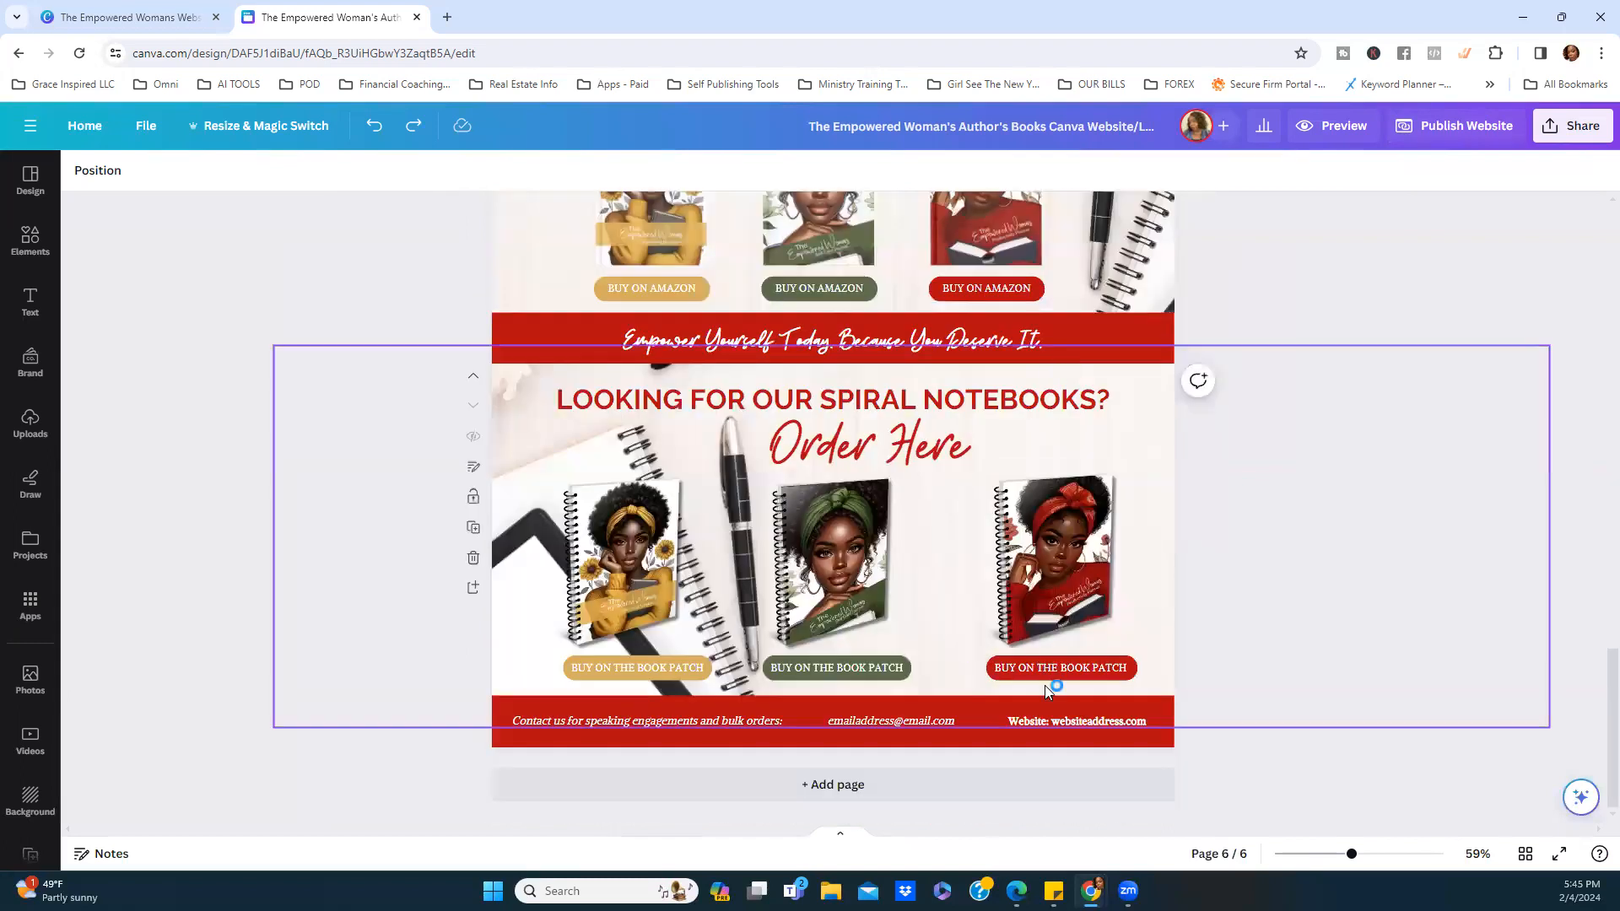
left_click(120, 18)
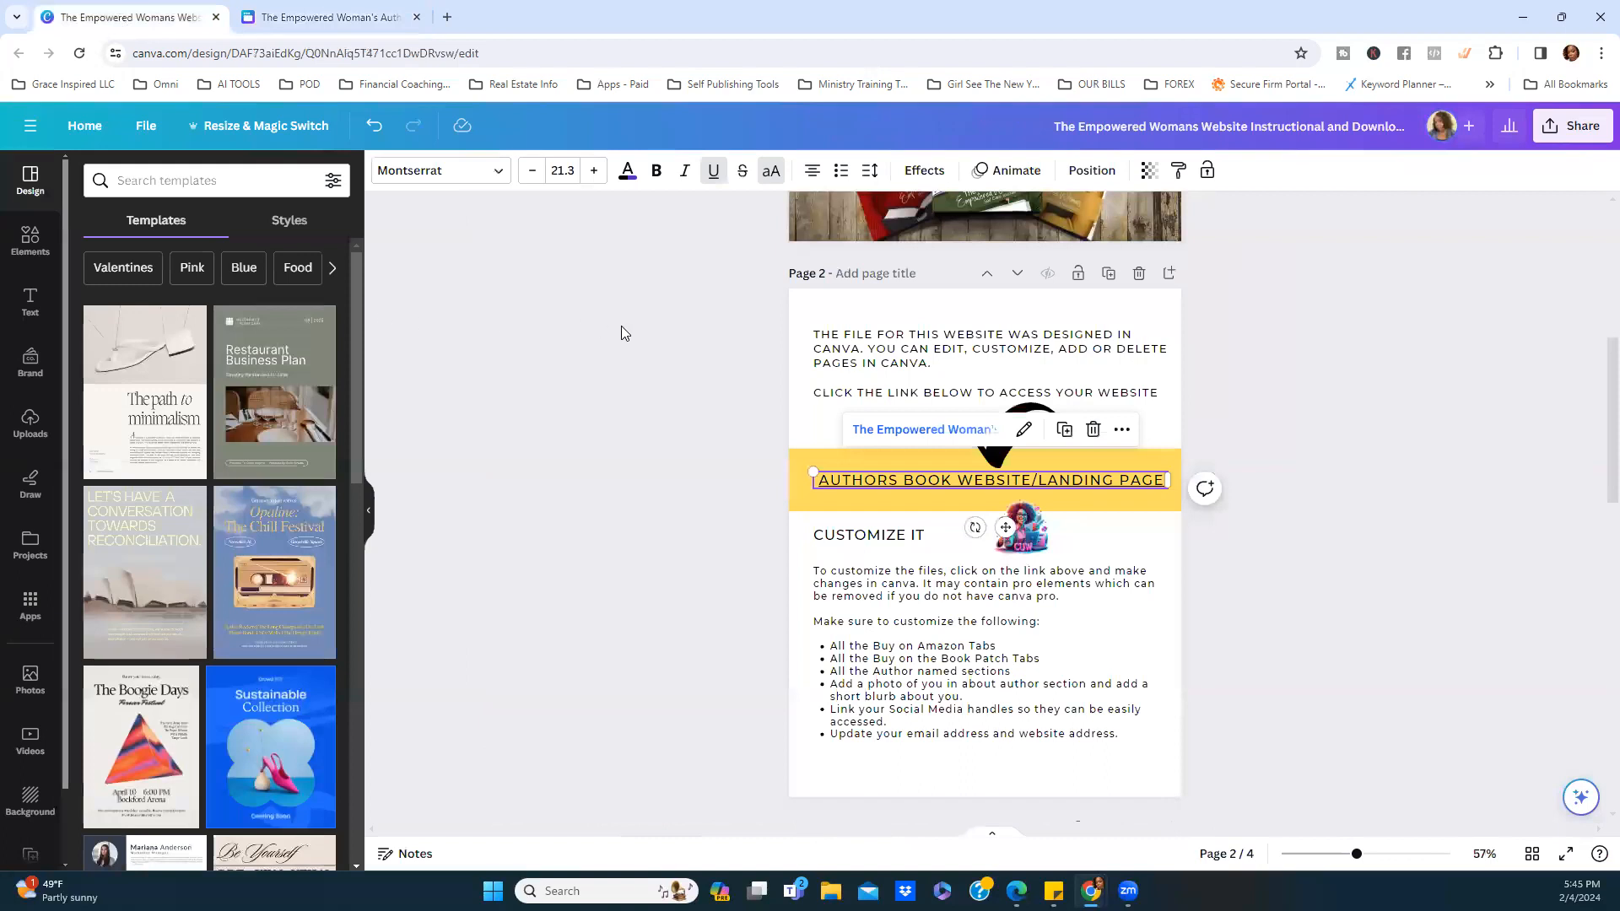
scroll(1039, 576, "down", 4)
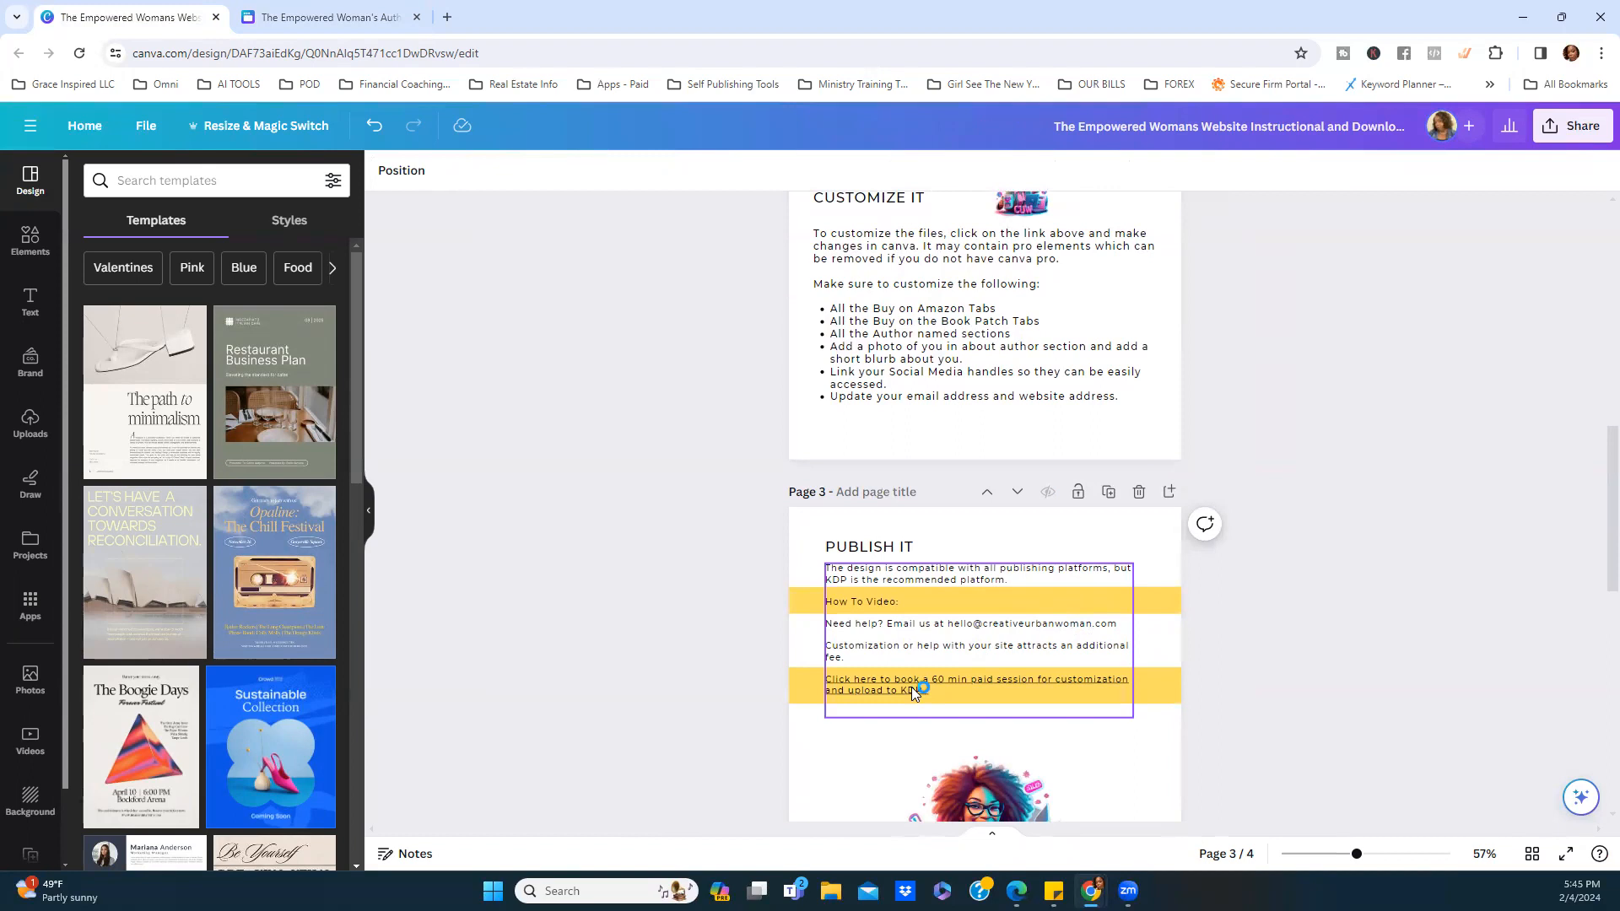
left_click(331, 17)
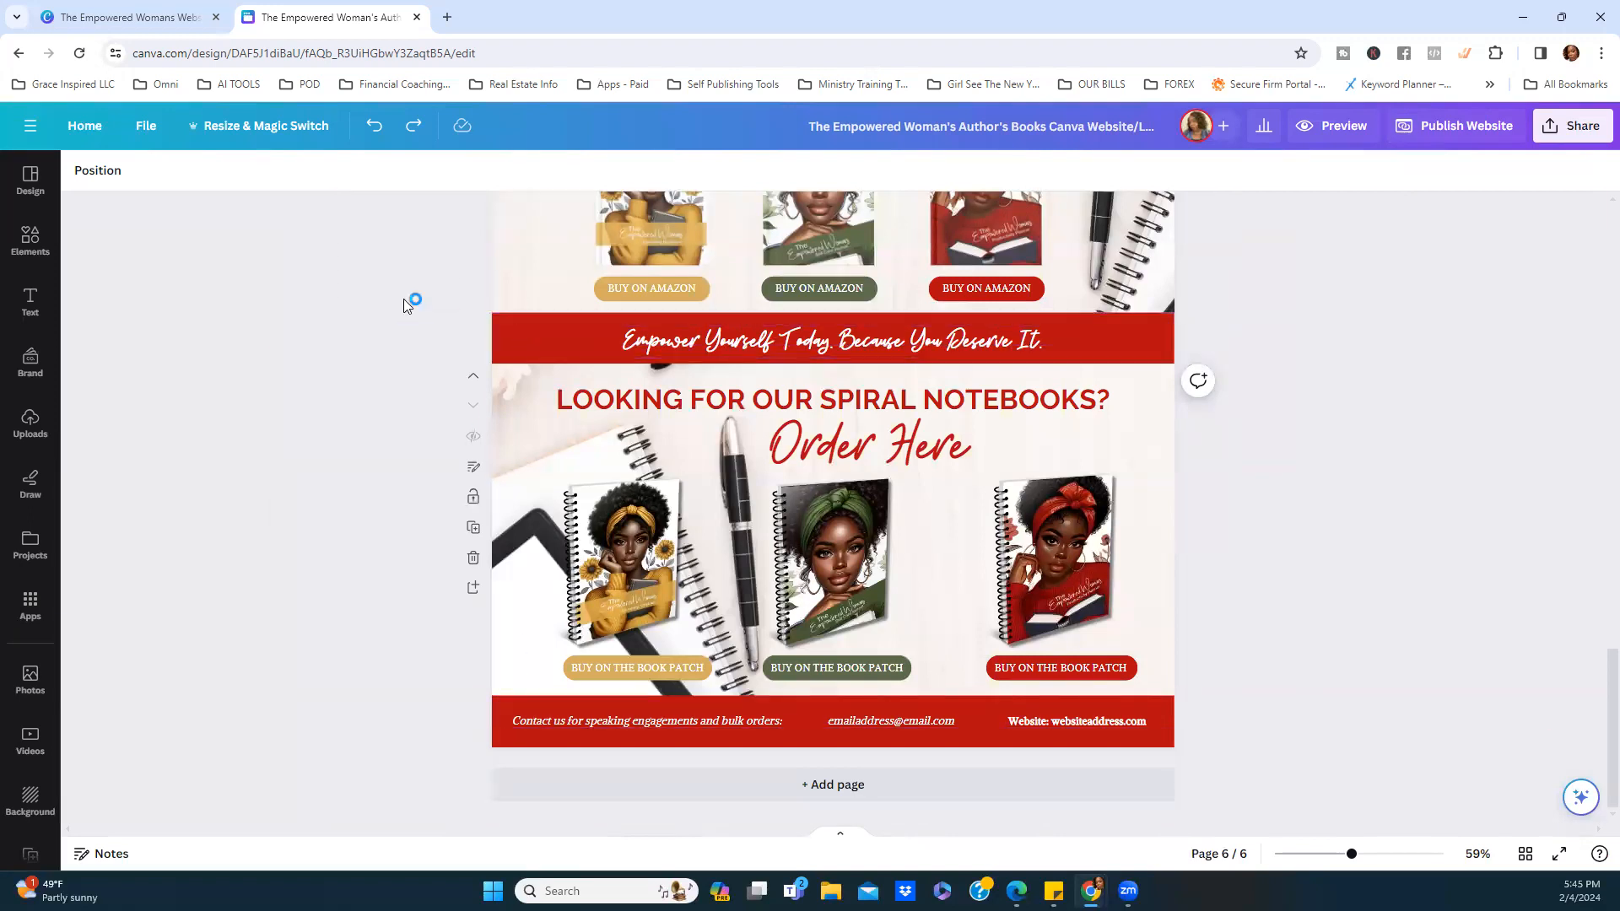
scroll(1327, 270, "up", 15)
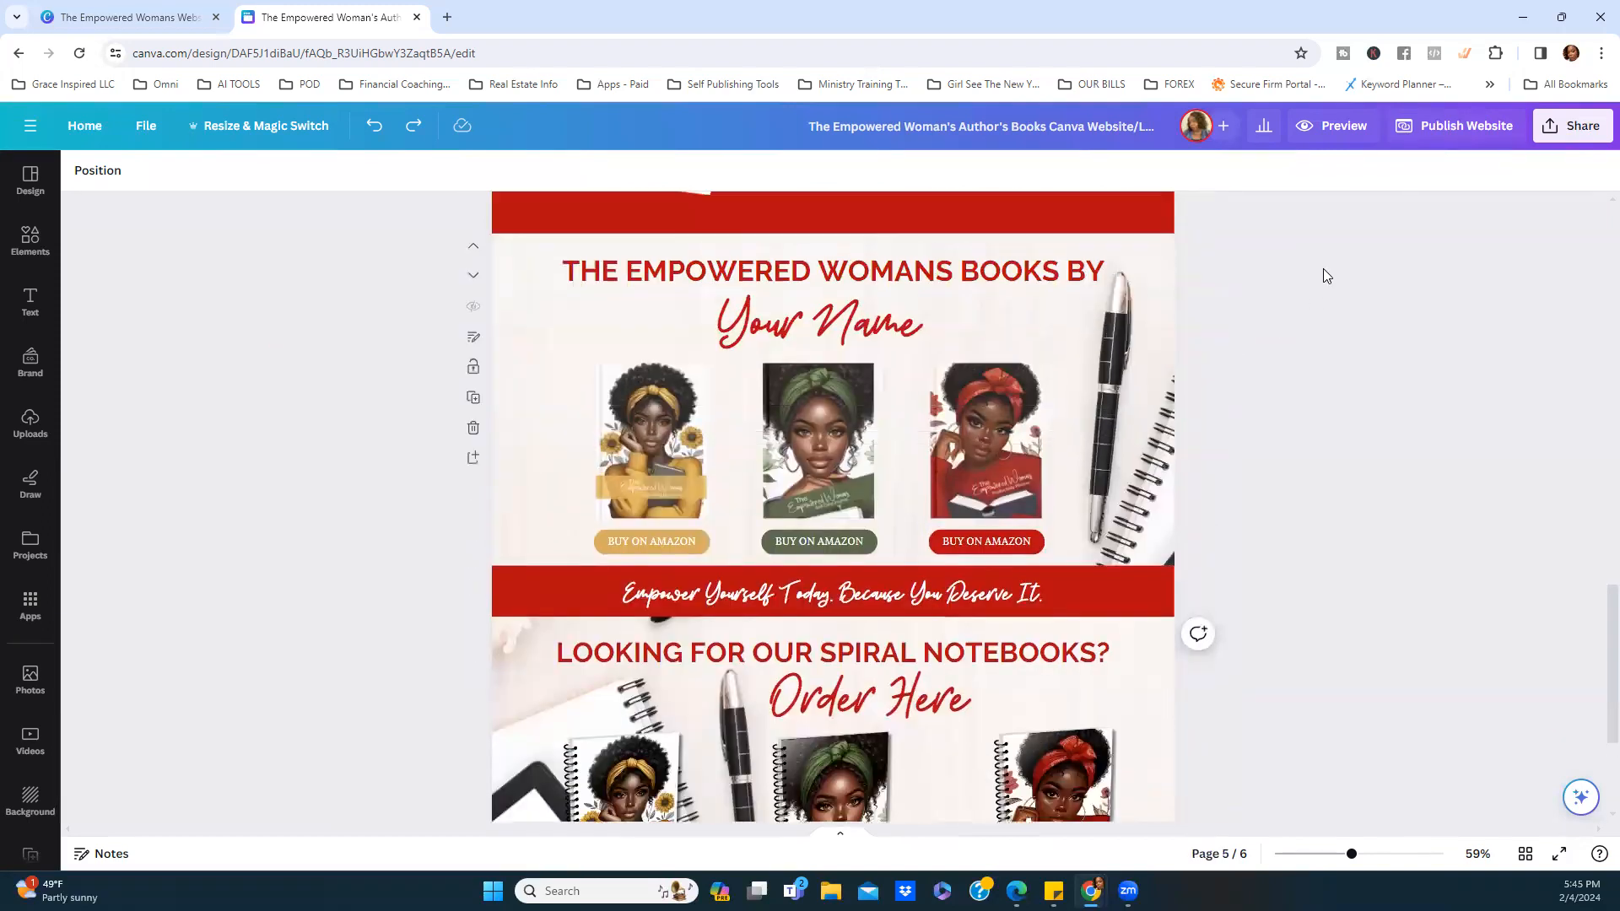
scroll(1311, 273, "up", 3)
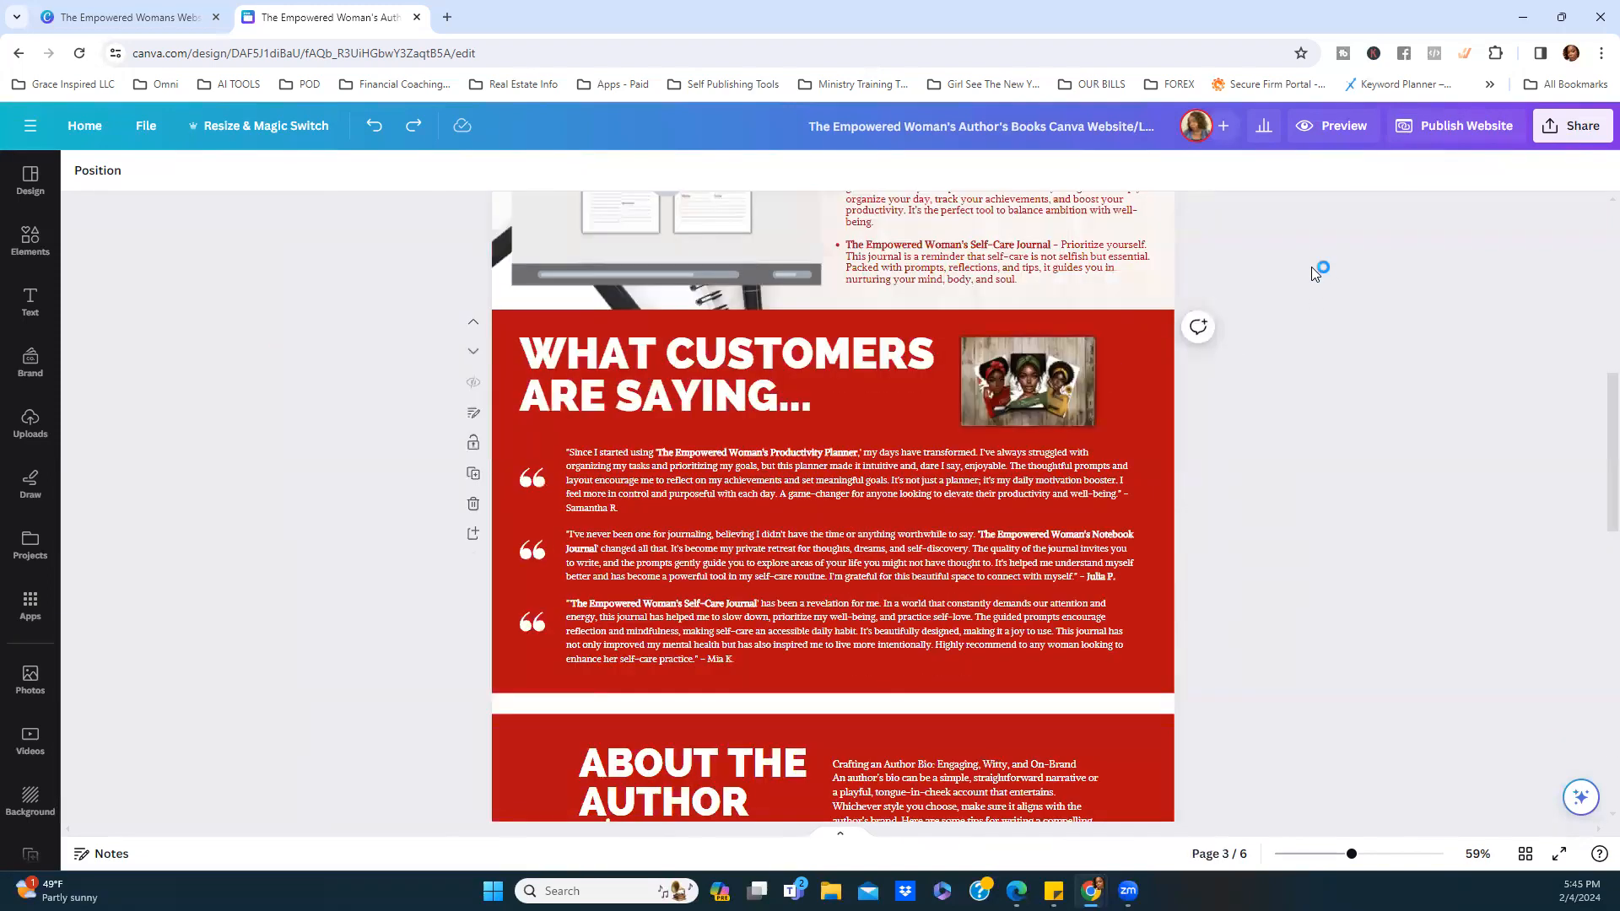